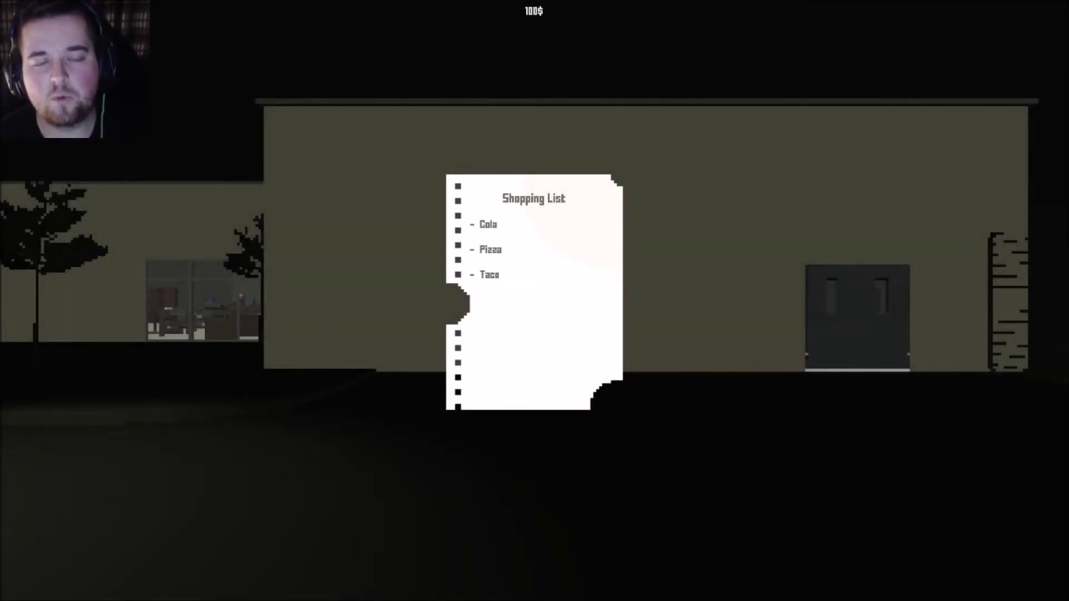
# Walk to the lit store window, peer into the cafeteria, and check the shopping list.
pyautogui.press('e')
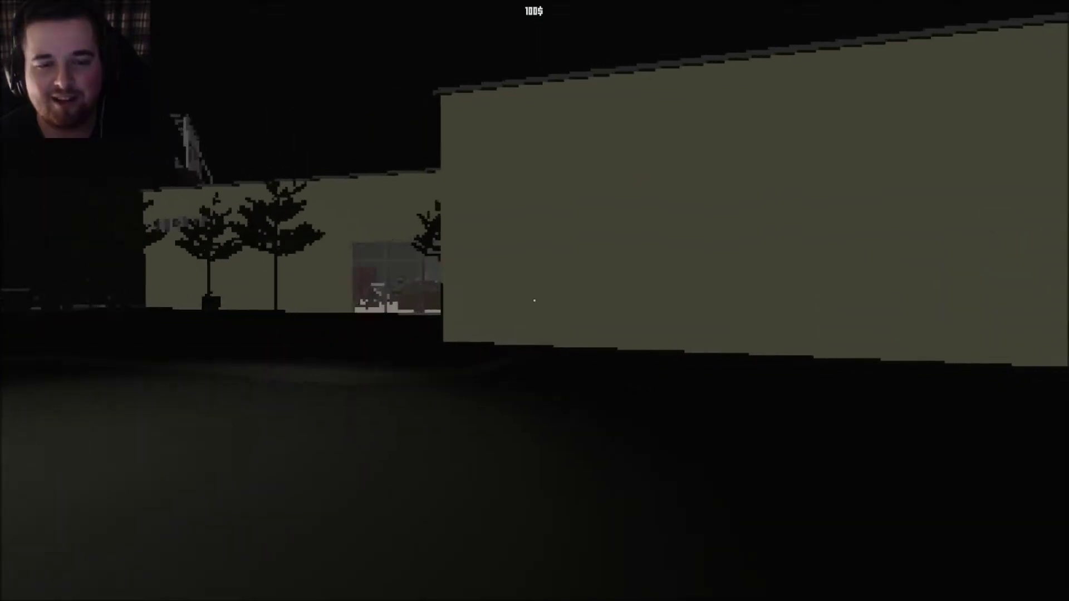
pyautogui.press('w')
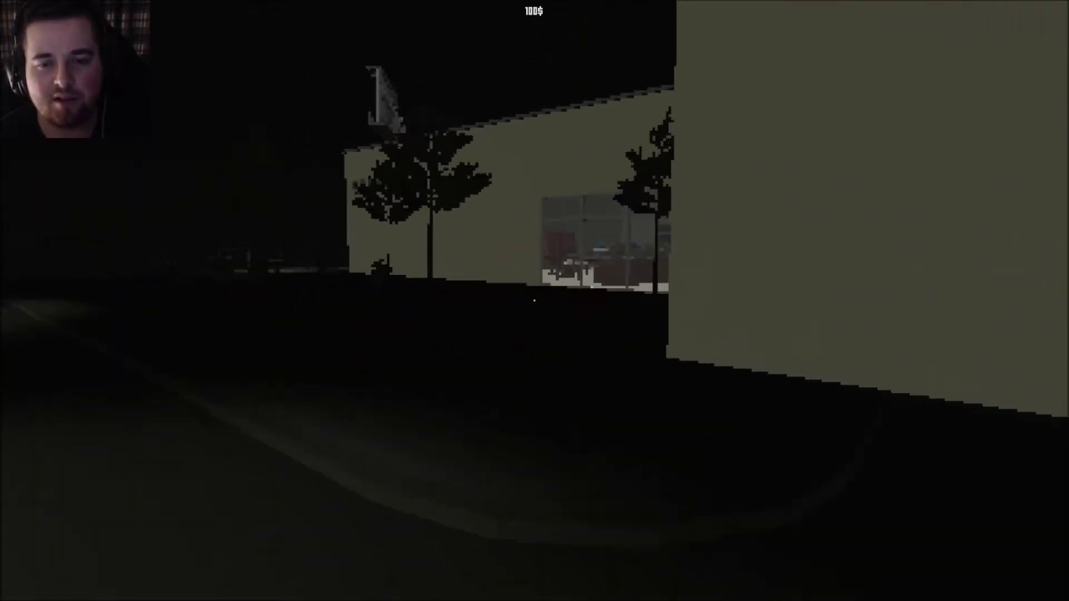
pyautogui.press('w')
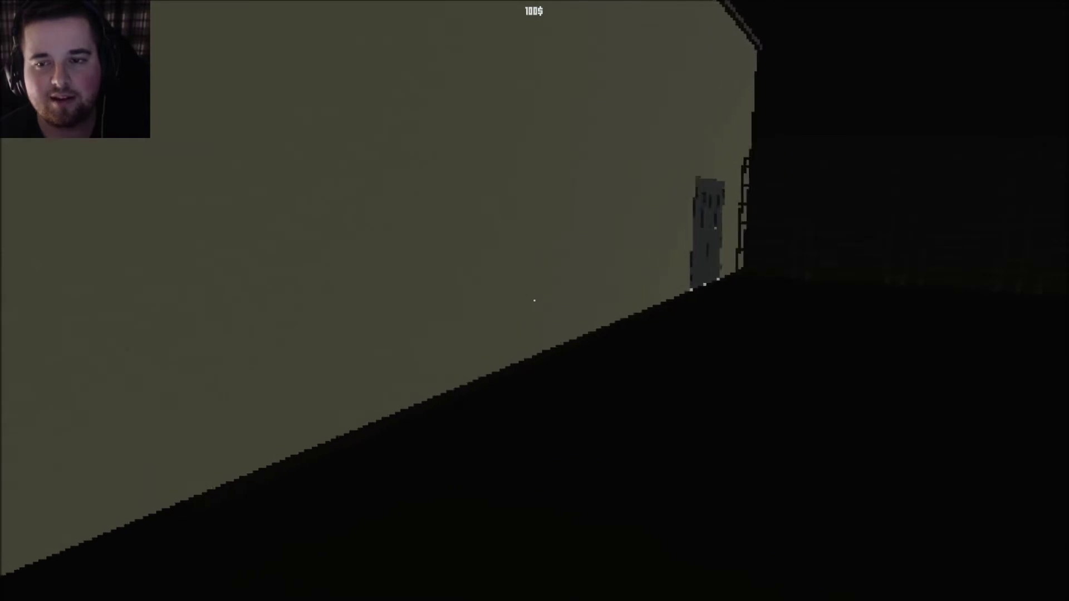
pyautogui.press('w')
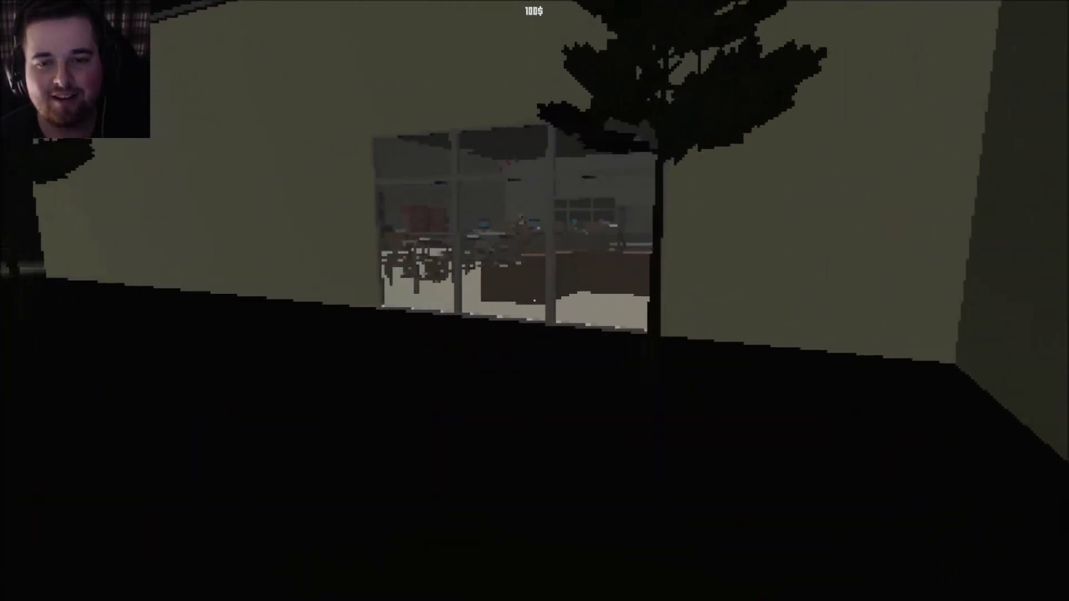
pyautogui.press('w')
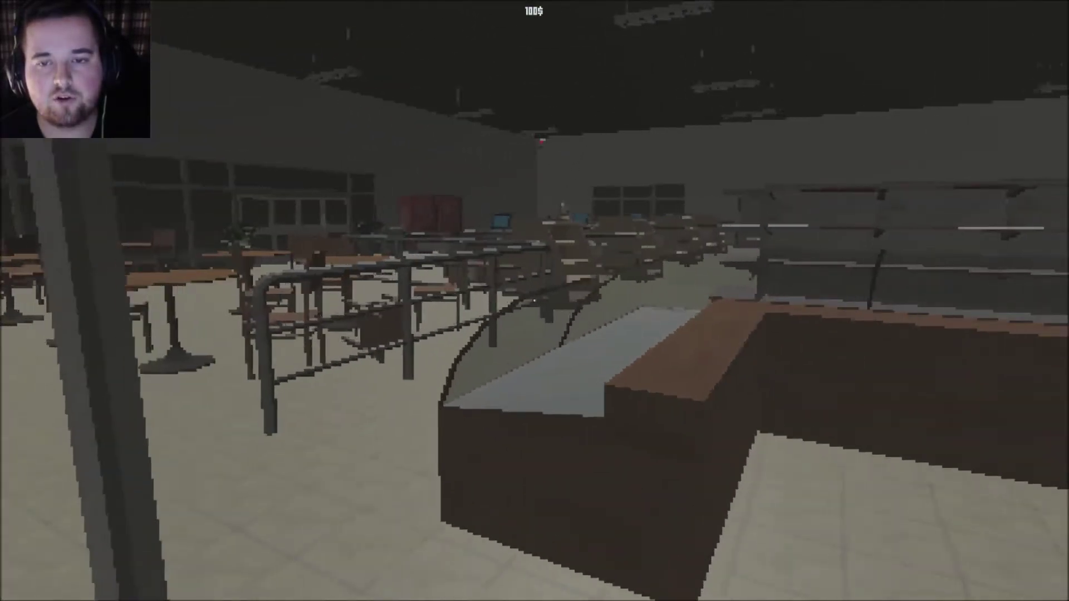
pyautogui.press('Tab')
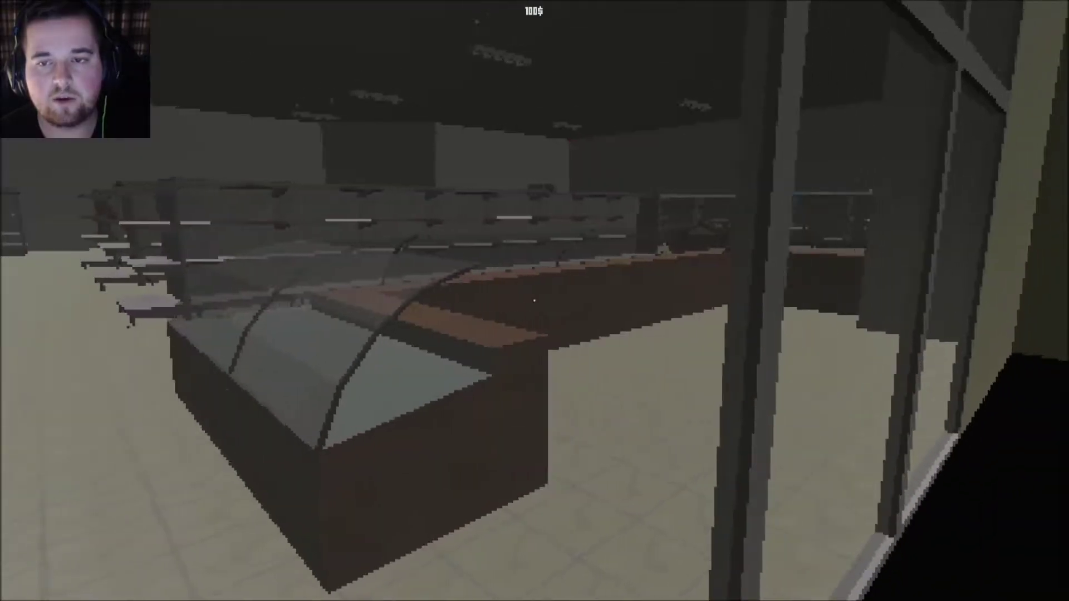
pyautogui.press('w')
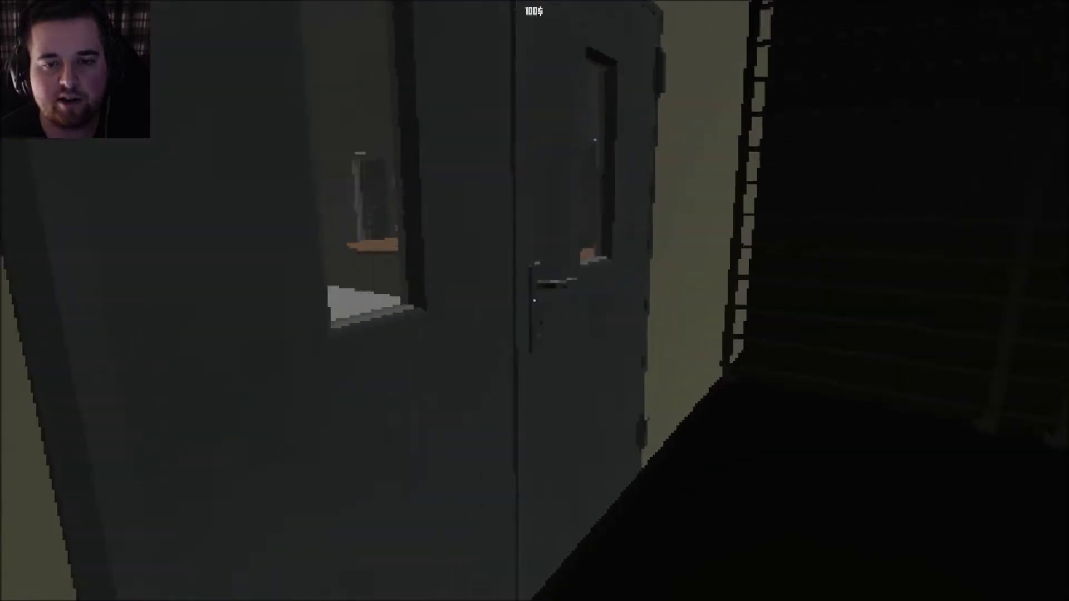
# Follow the beige wall into the food court, reach the cashier, and grab a taco.
pyautogui.press('s')
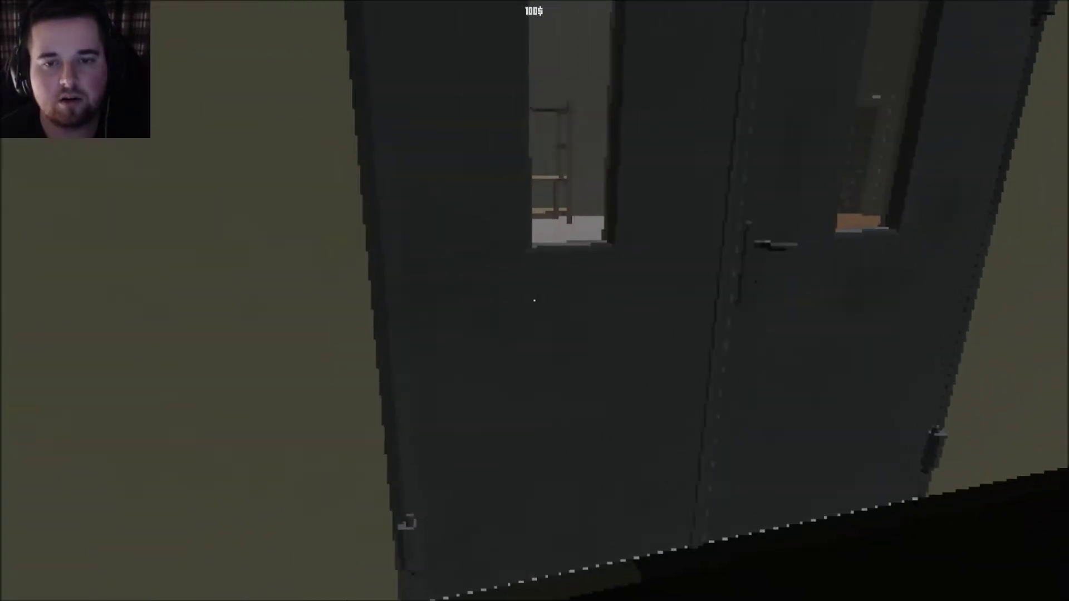
pyautogui.moveTo(535, 300); pyautogui.dragTo(534, 300)
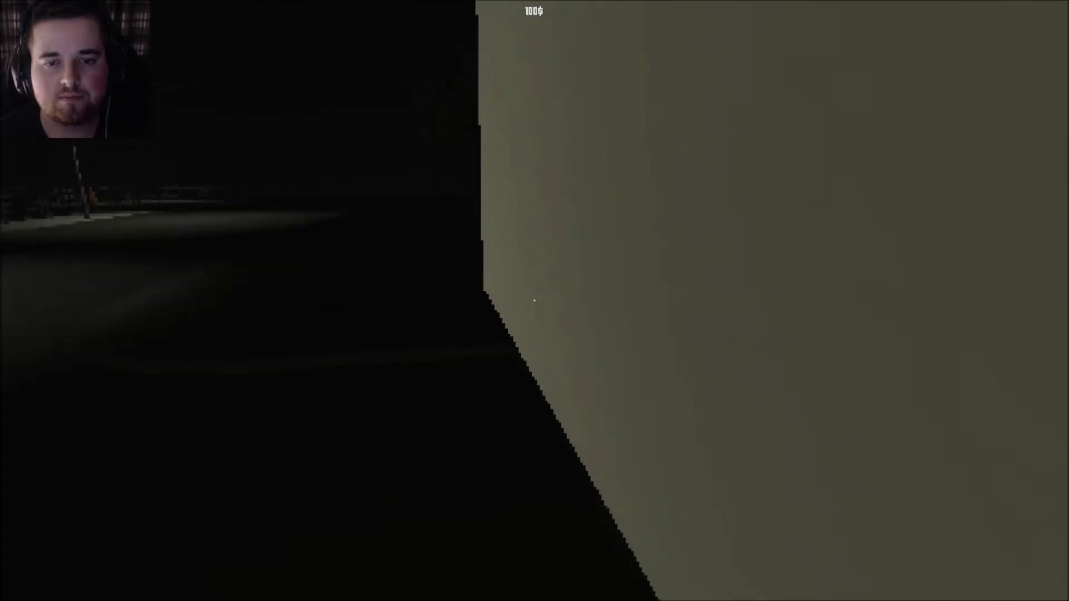
pyautogui.press('s')
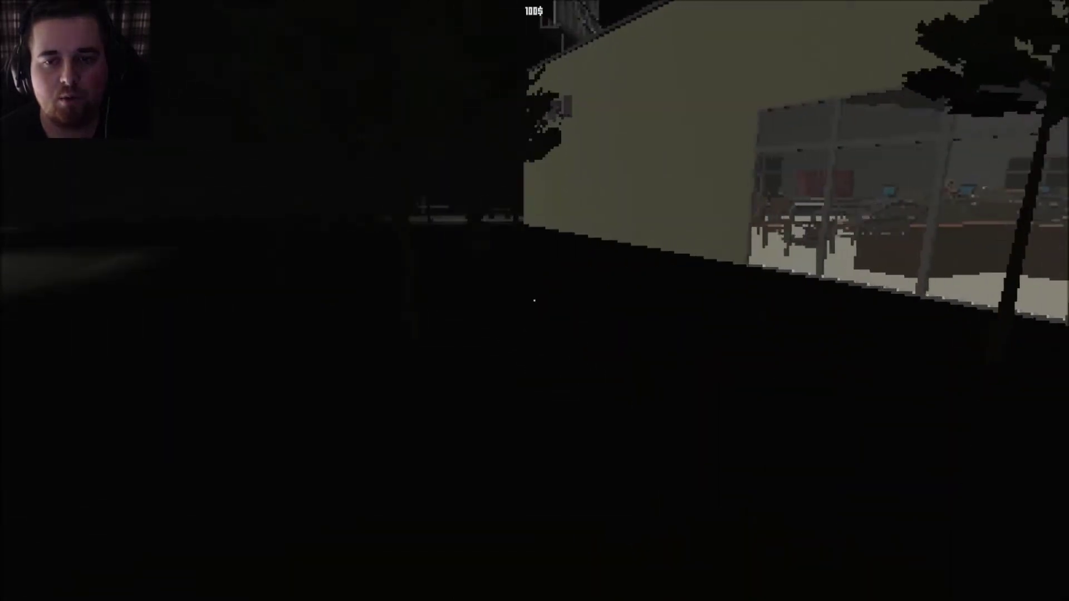
pyautogui.press('w')
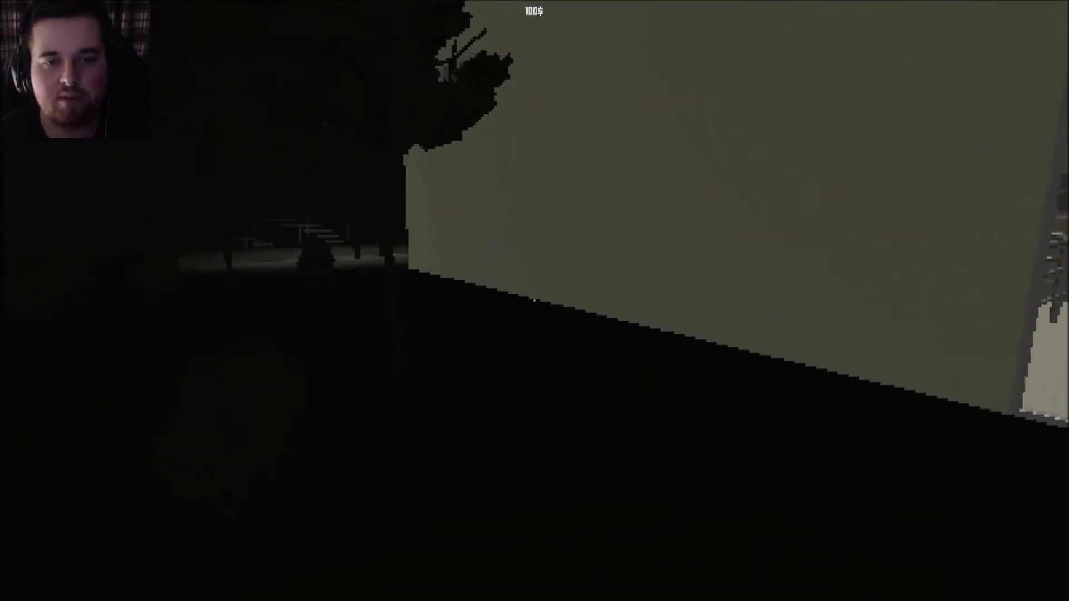
pyautogui.press('w')
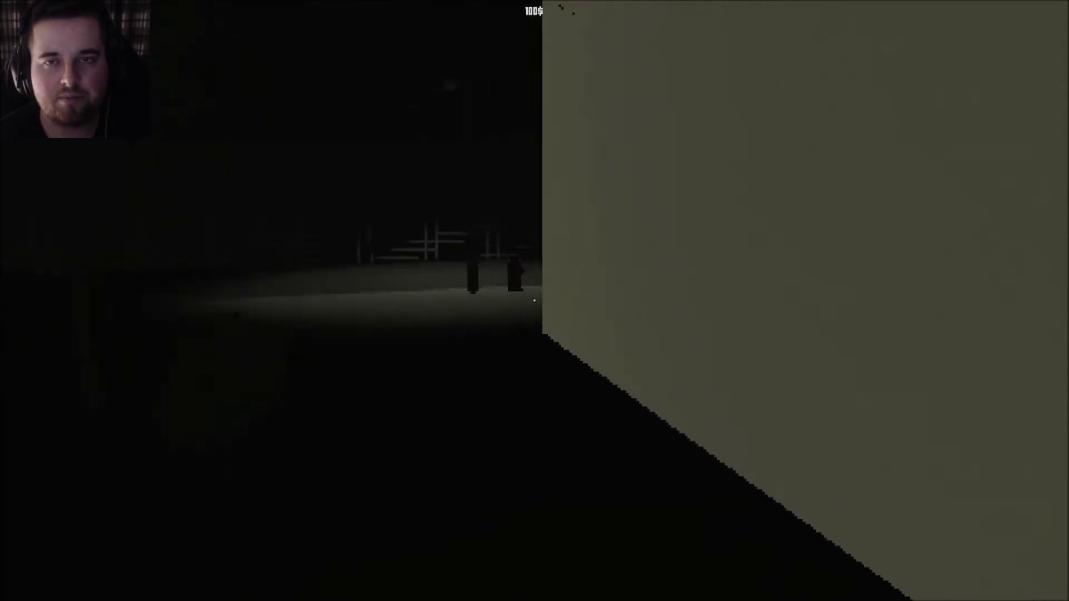
pyautogui.press('w')
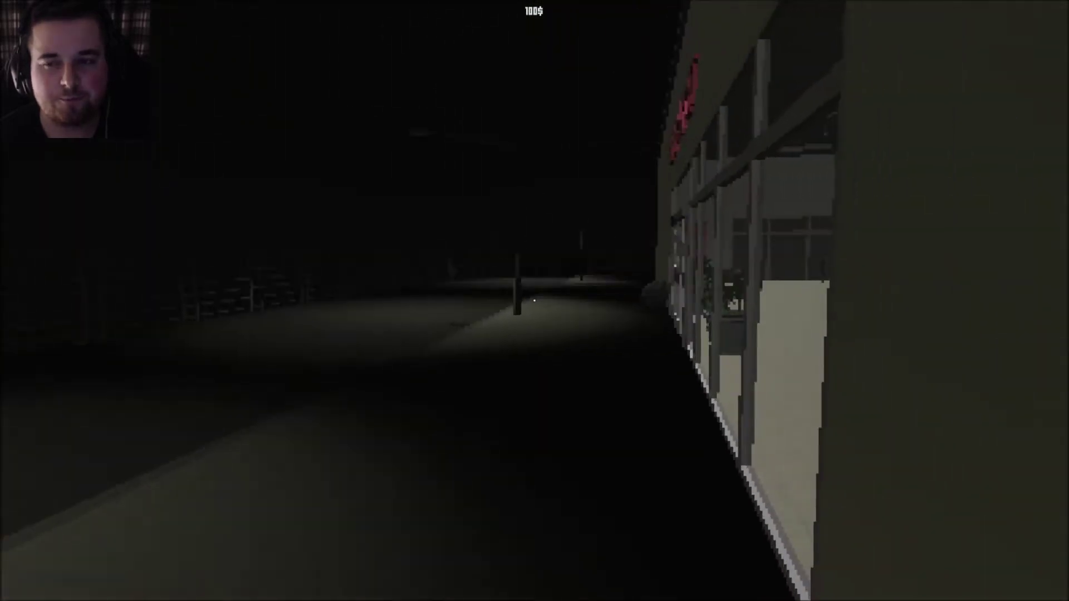
pyautogui.press('w')
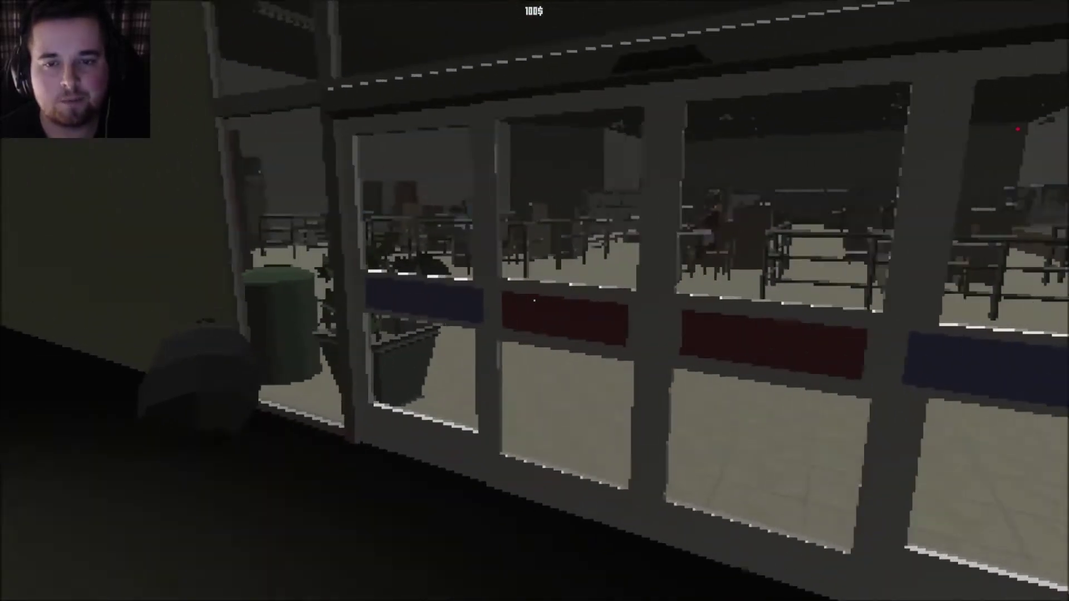
pyautogui.press('w')
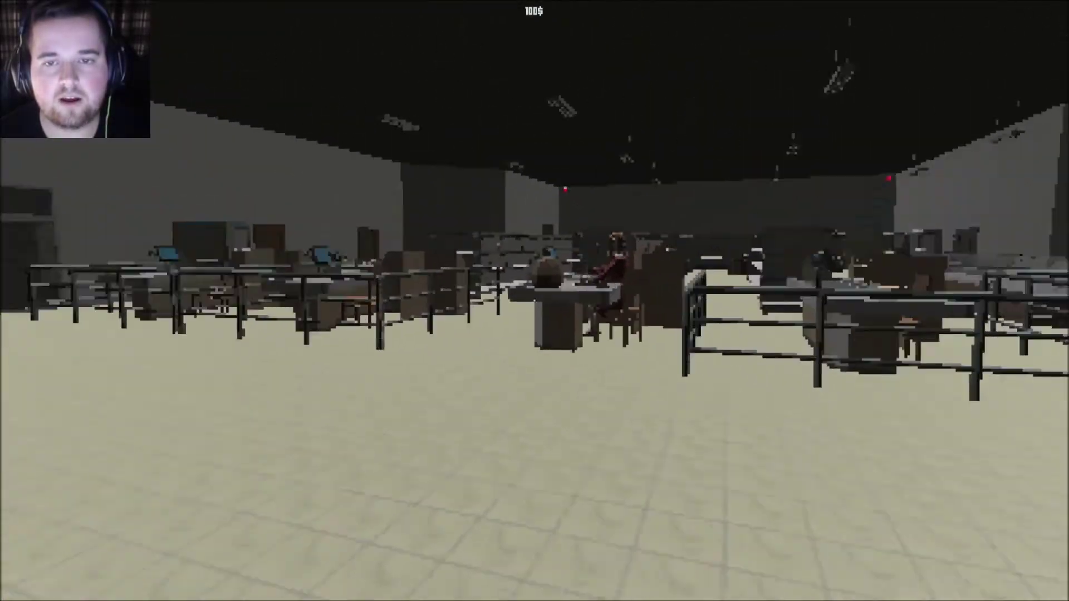
pyautogui.press('w')
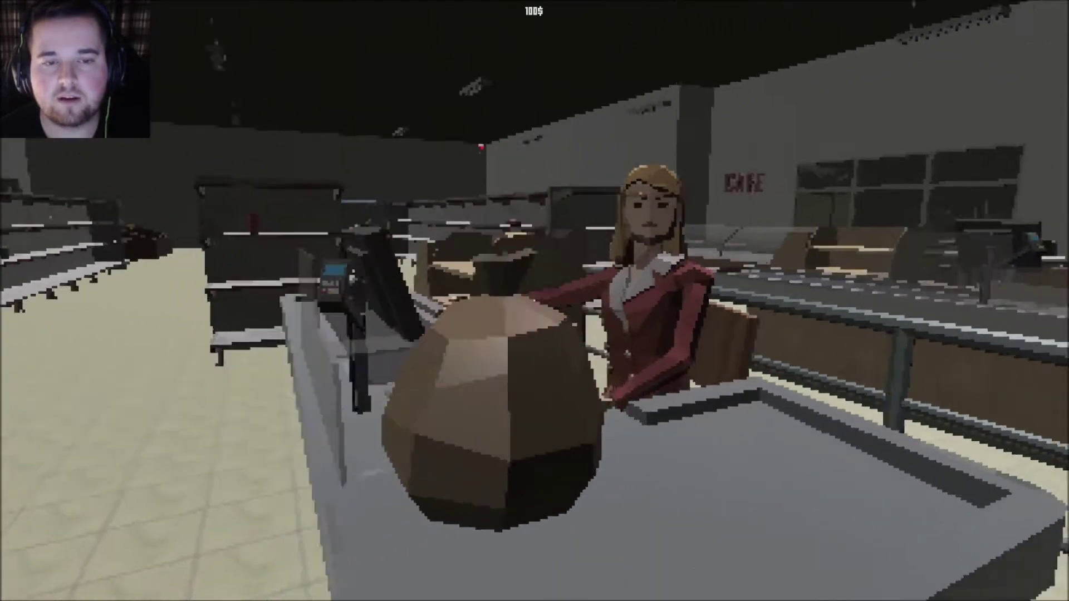
pyautogui.press('Tab')
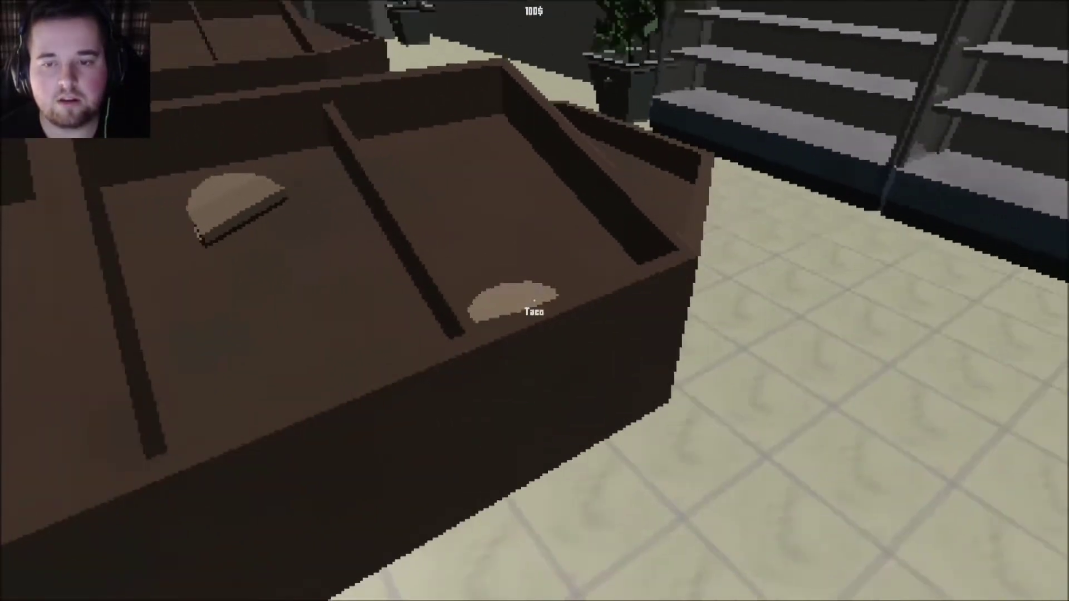
pyautogui.click(534, 301)
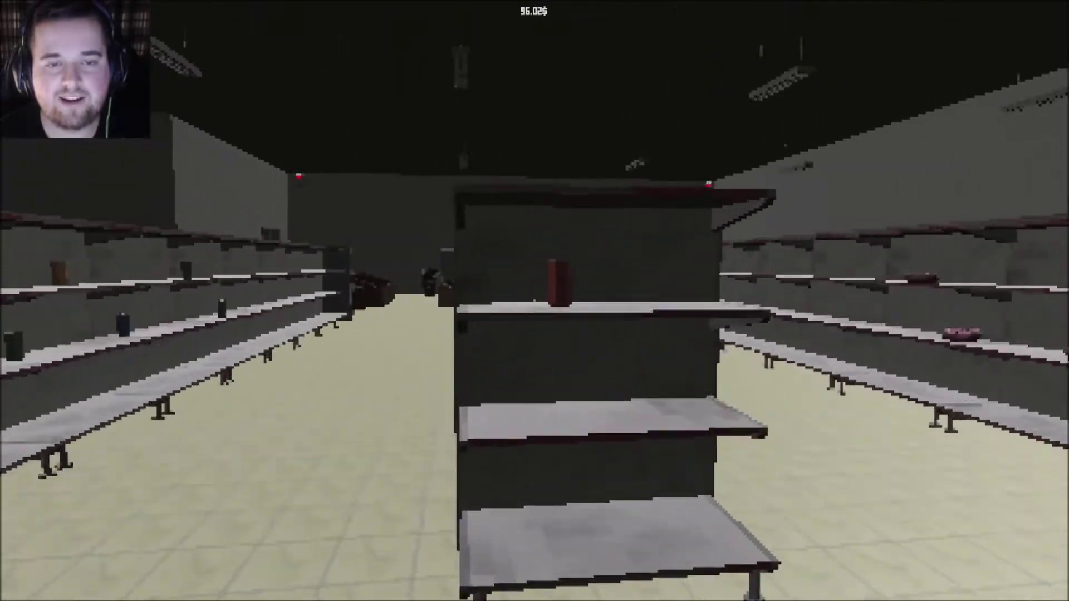
# Walk past the donut shelf and down the aisle while checking the shopping list.
pyautogui.press('w')
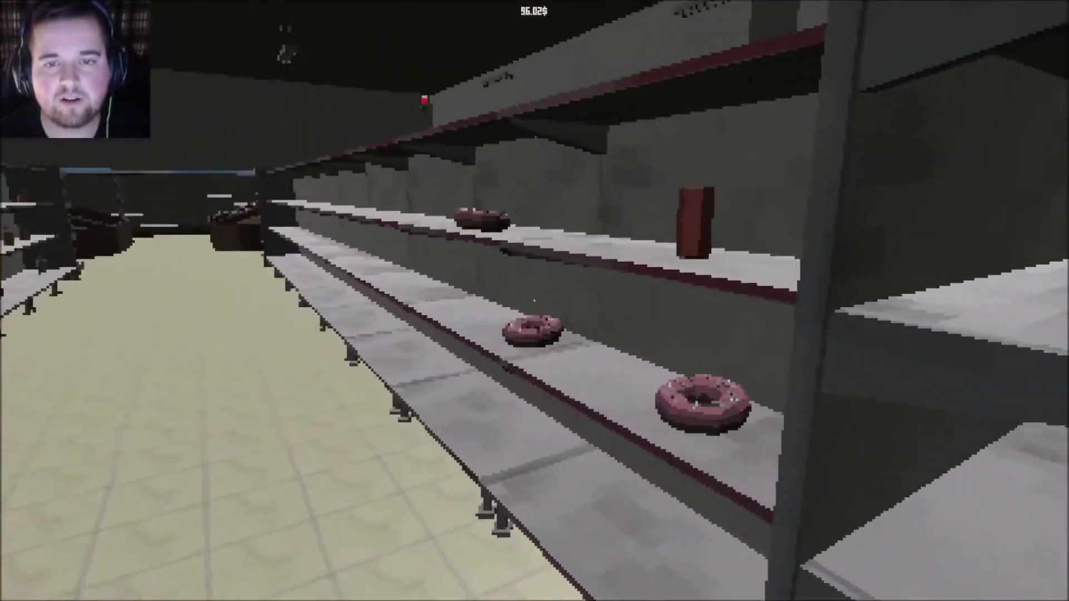
pyautogui.press('w')
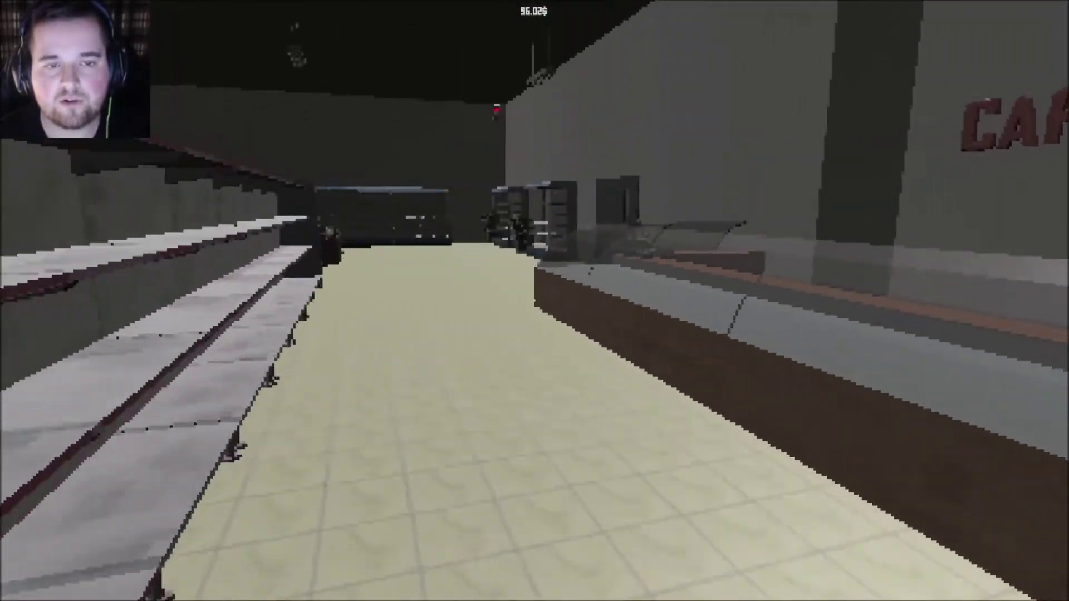
pyautogui.press('w')
pyautogui.press('Tab')
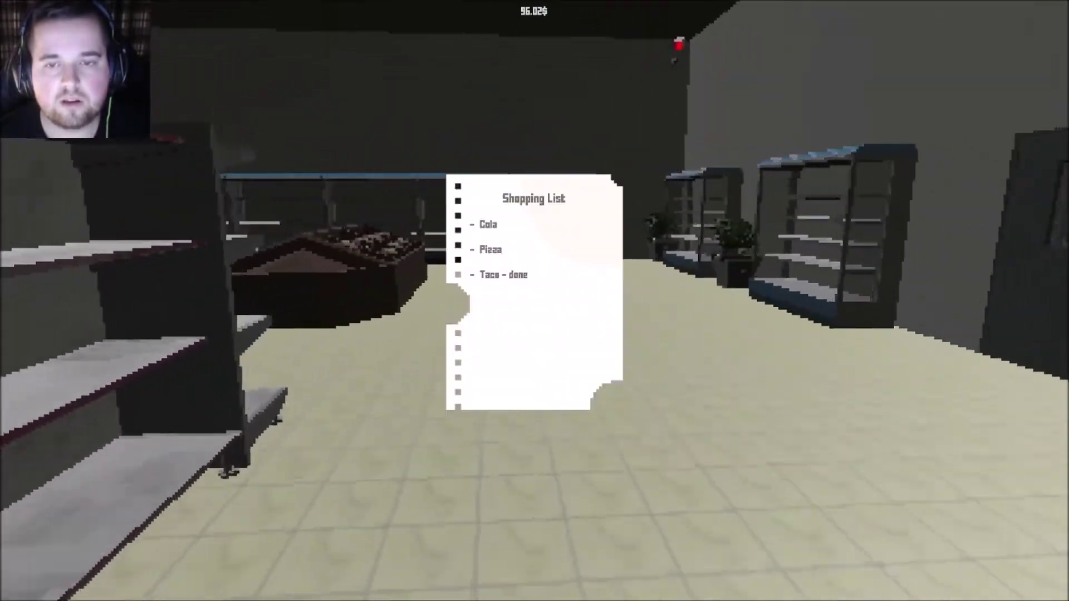
pyautogui.press('Tab')
# Enter the restroom and open a stall door to reveal the toilet.
pyautogui.press('w')
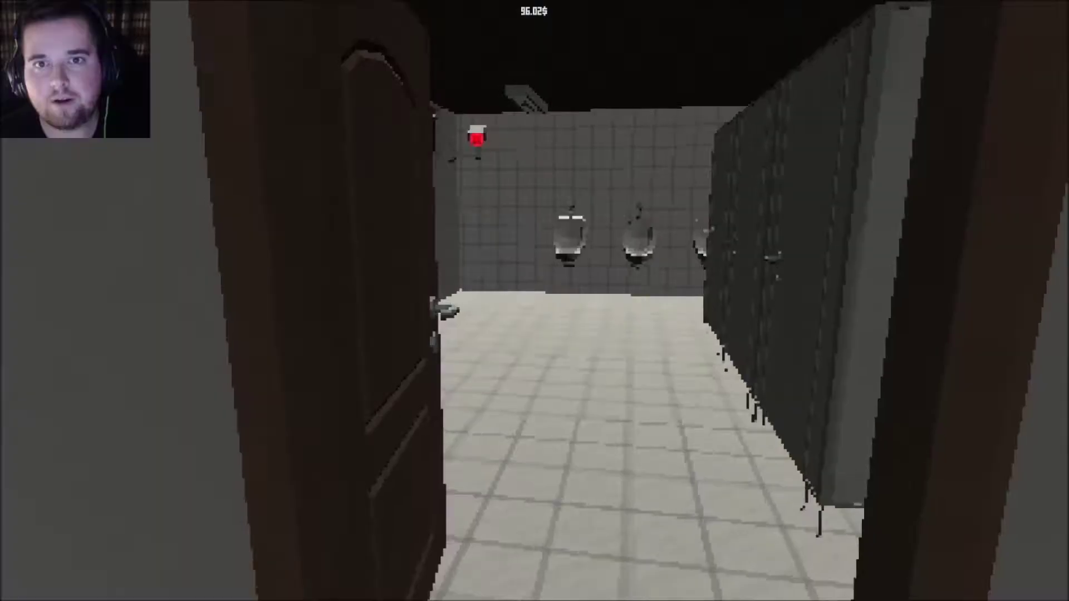
pyautogui.press('w')
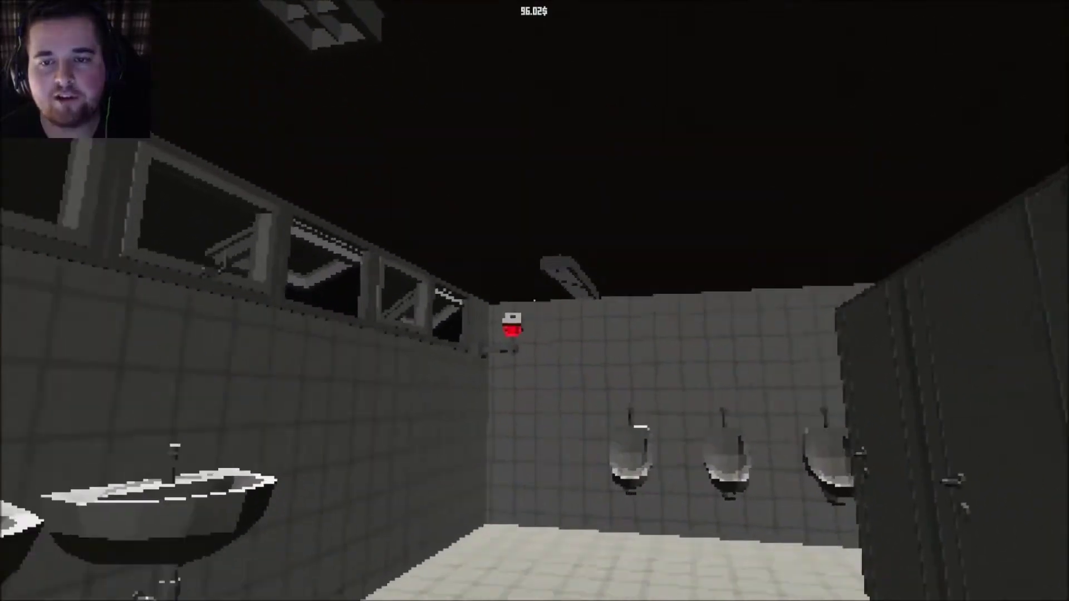
pyautogui.press('w')
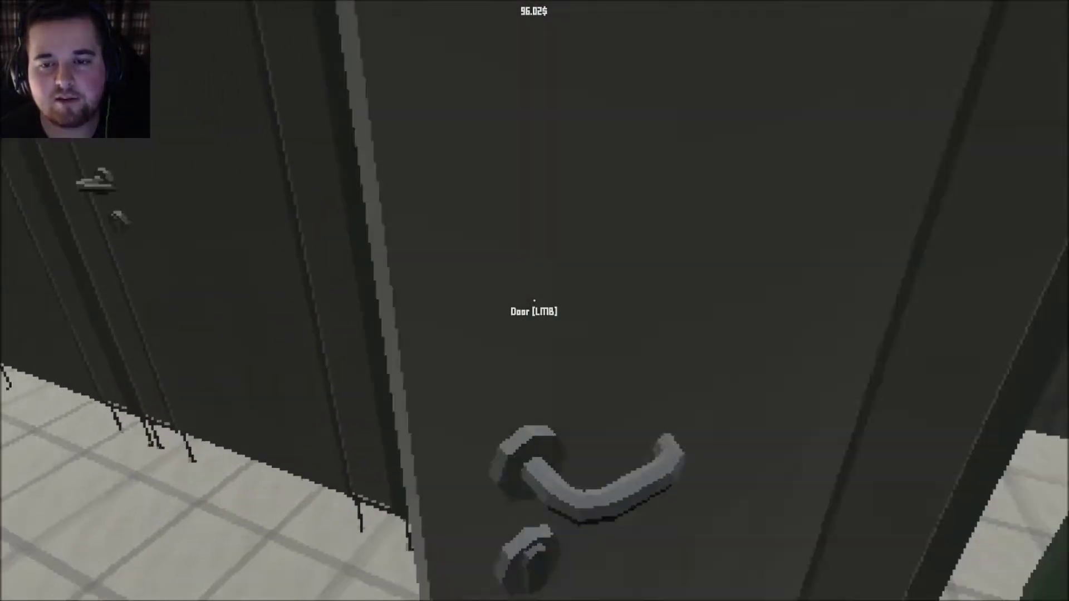
pyautogui.click(535, 301)
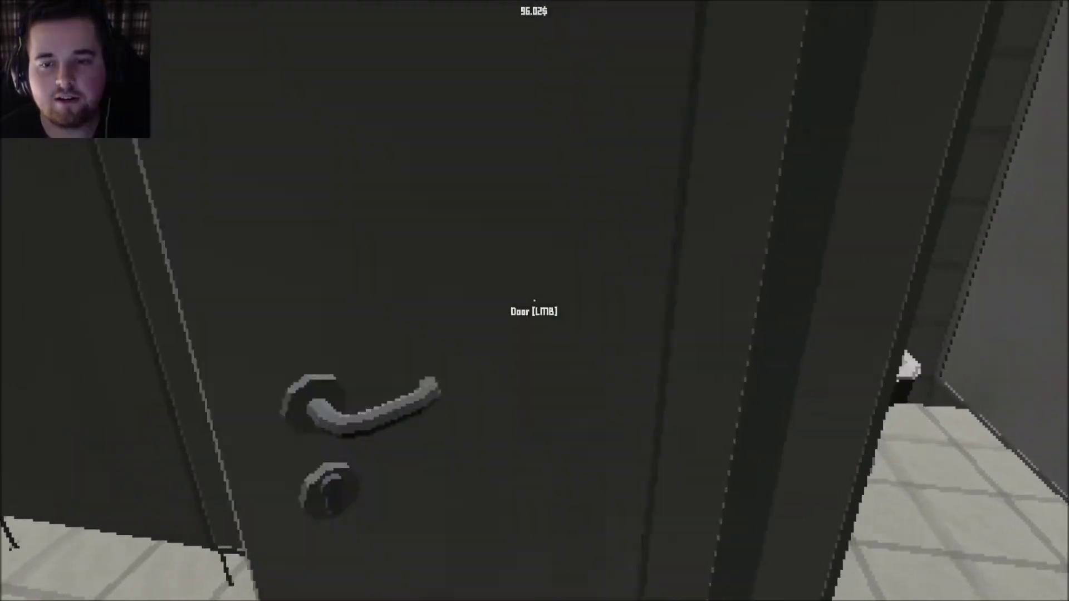
pyautogui.click(535, 301)
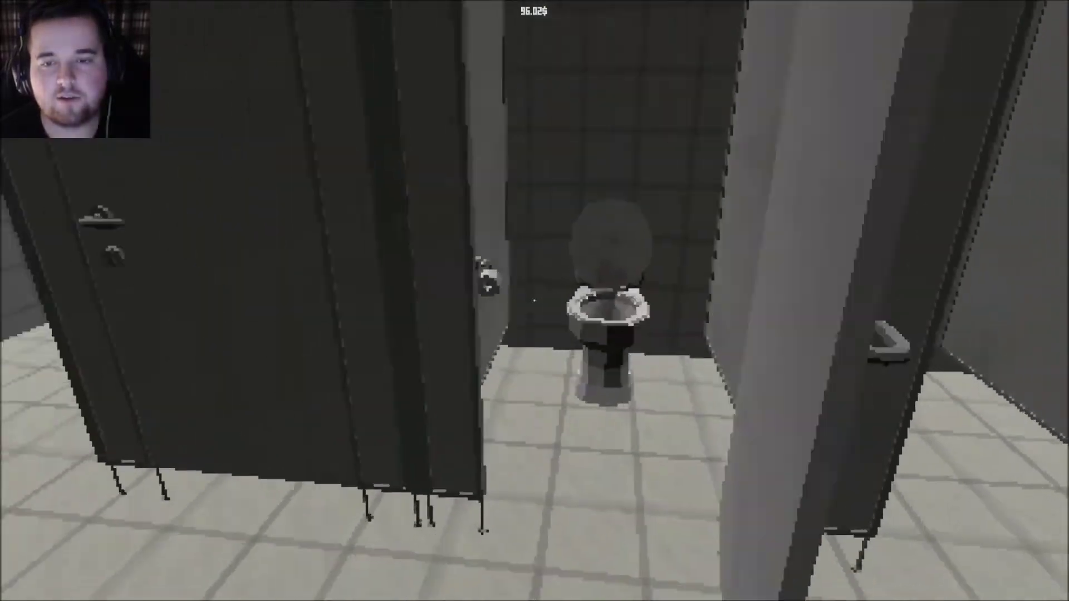
pyautogui.click(534, 300)
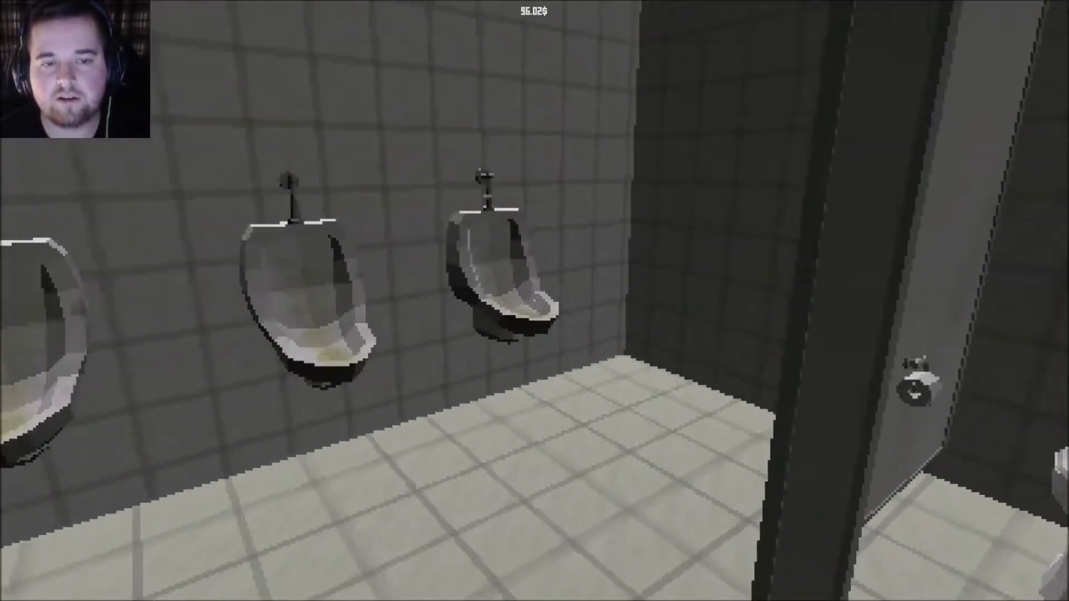
# Explore the restroom's stall, urinals, red wall camera, high windows and sinks.
pyautogui.press('w')
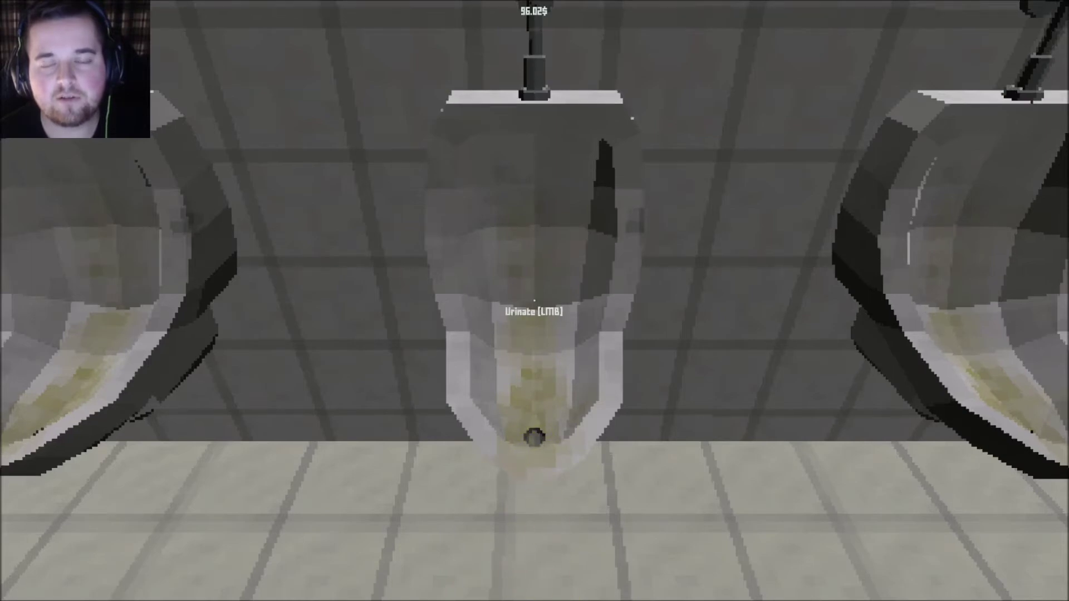
pyautogui.press('w')
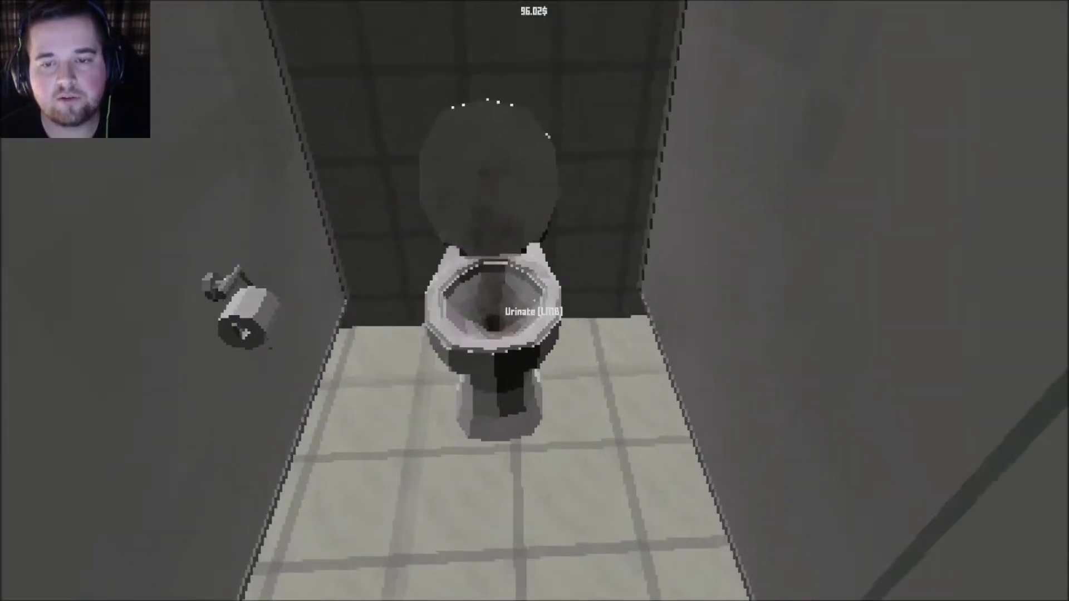
pyautogui.press('w')
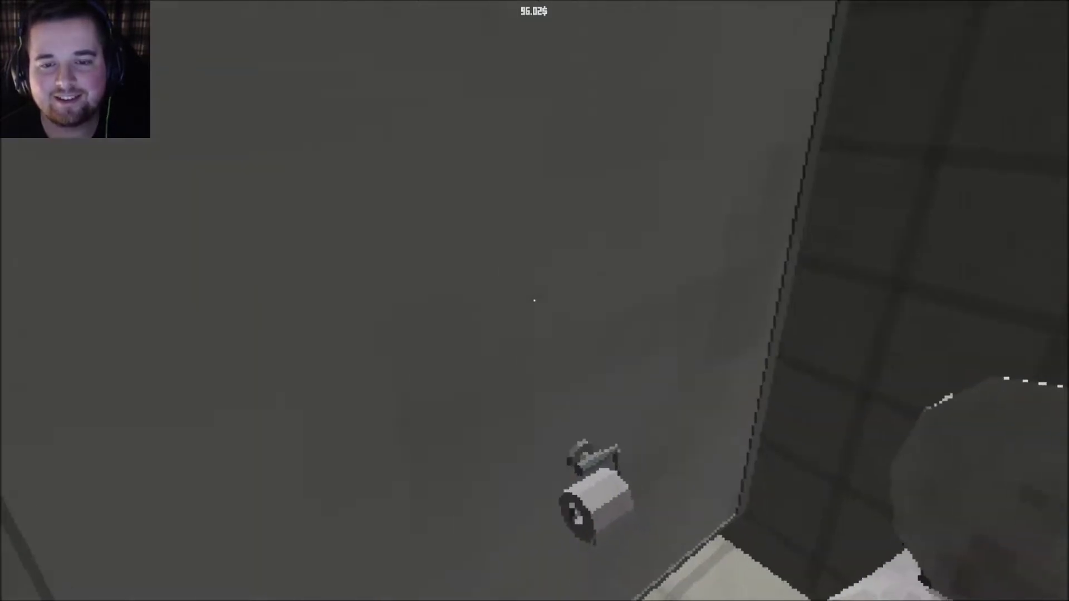
pyautogui.press('s')
pyautogui.press('w')
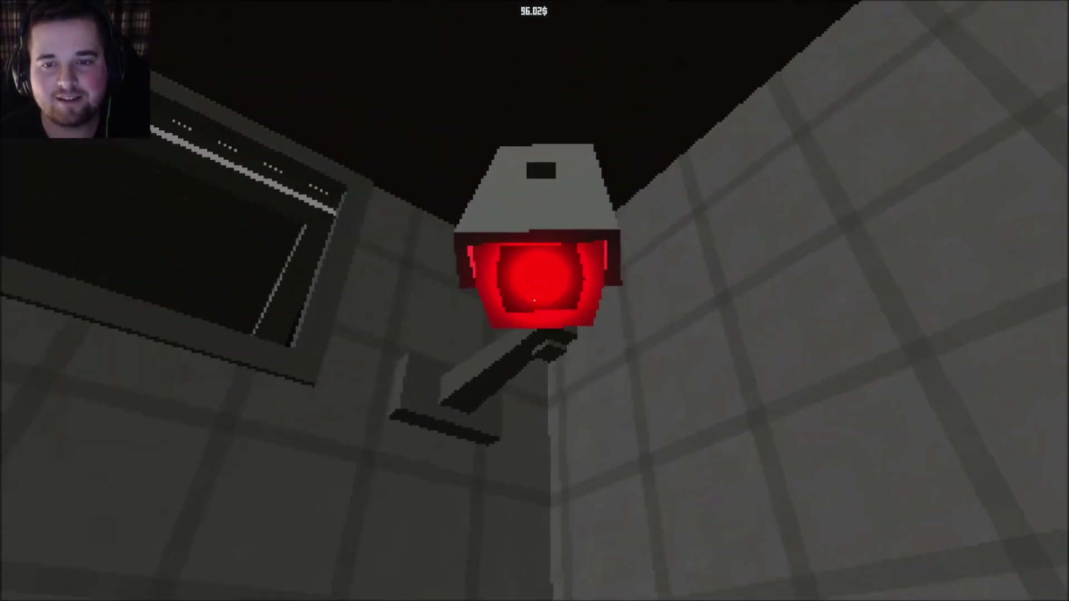
pyautogui.press('s')
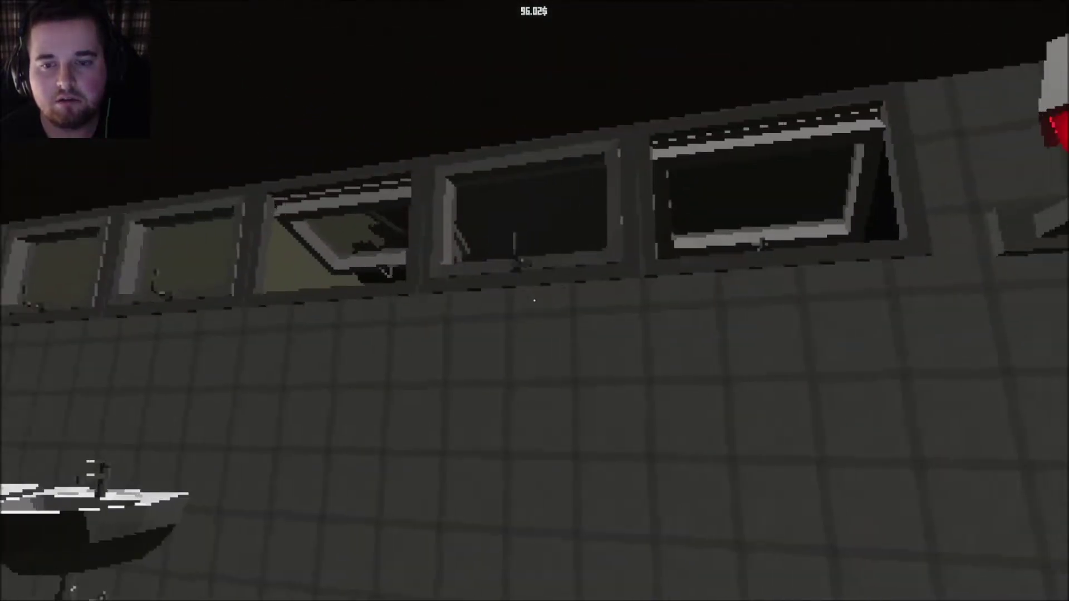
pyautogui.press('w')
pyautogui.press('w')
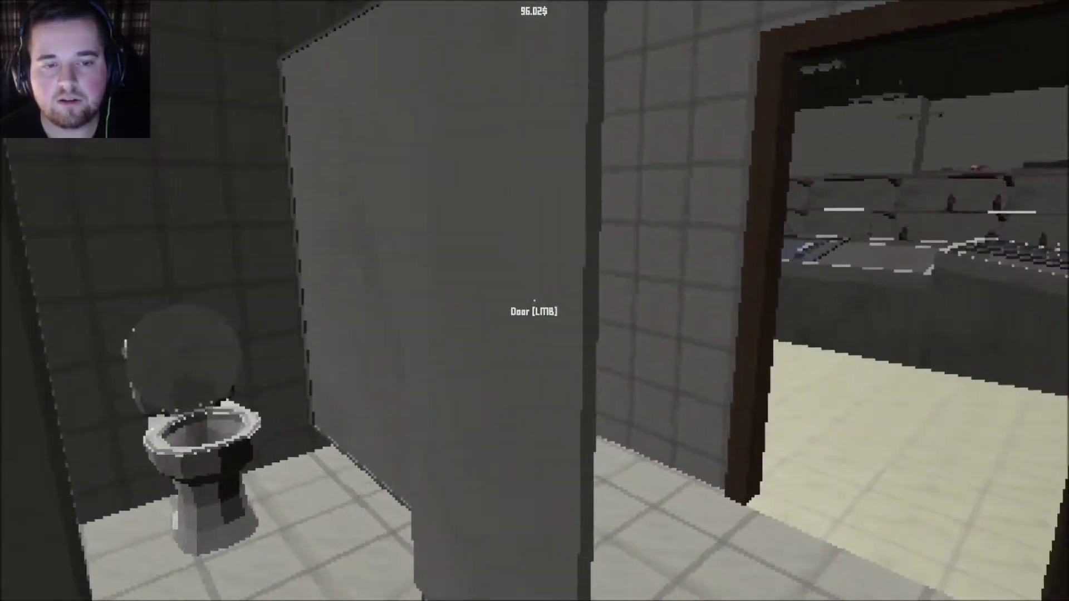
# Reopen the stall, step in and back out, then leave the restroom.
pyautogui.click(533, 300)
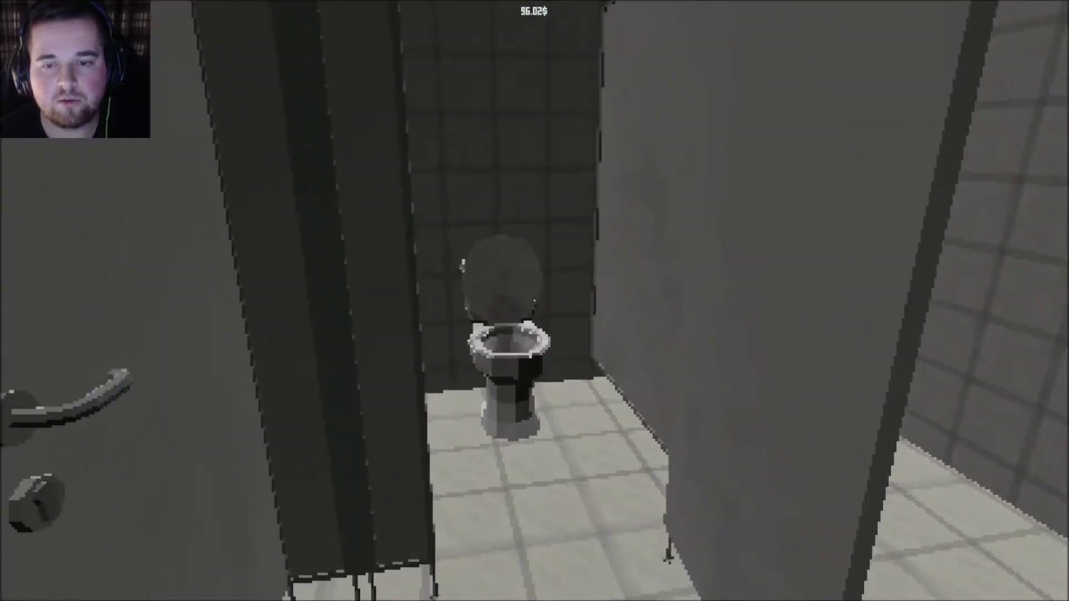
pyautogui.press('w')
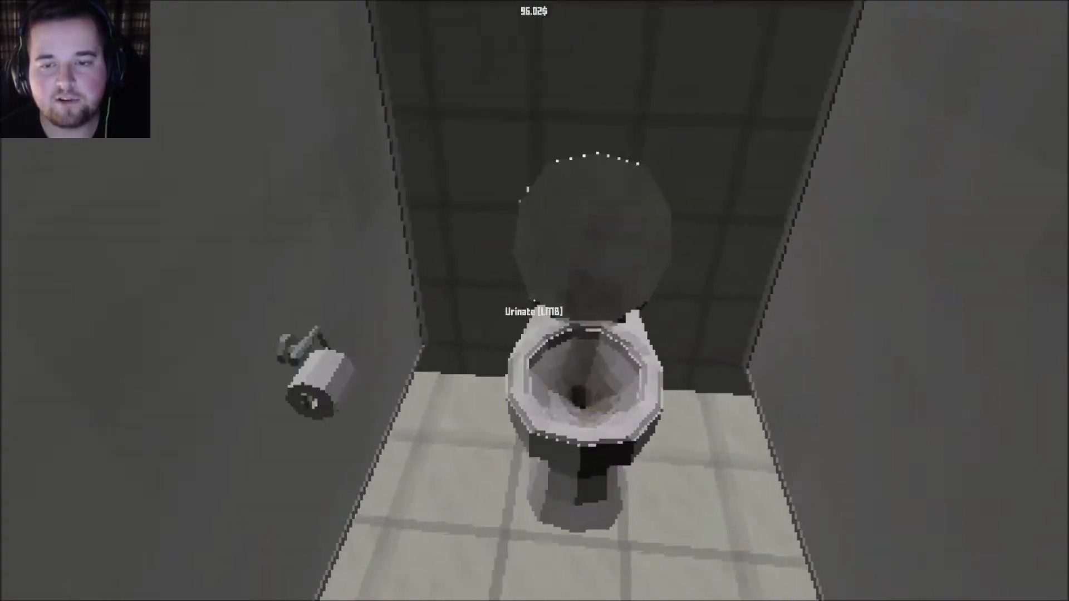
pyautogui.press('s')
pyautogui.press('w')
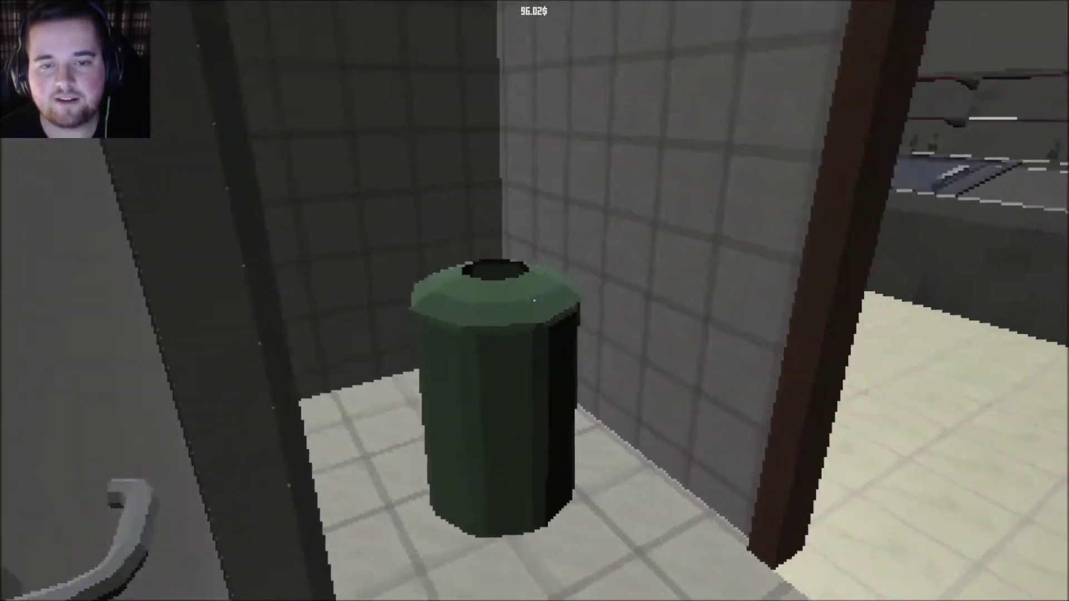
pyautogui.press('w')
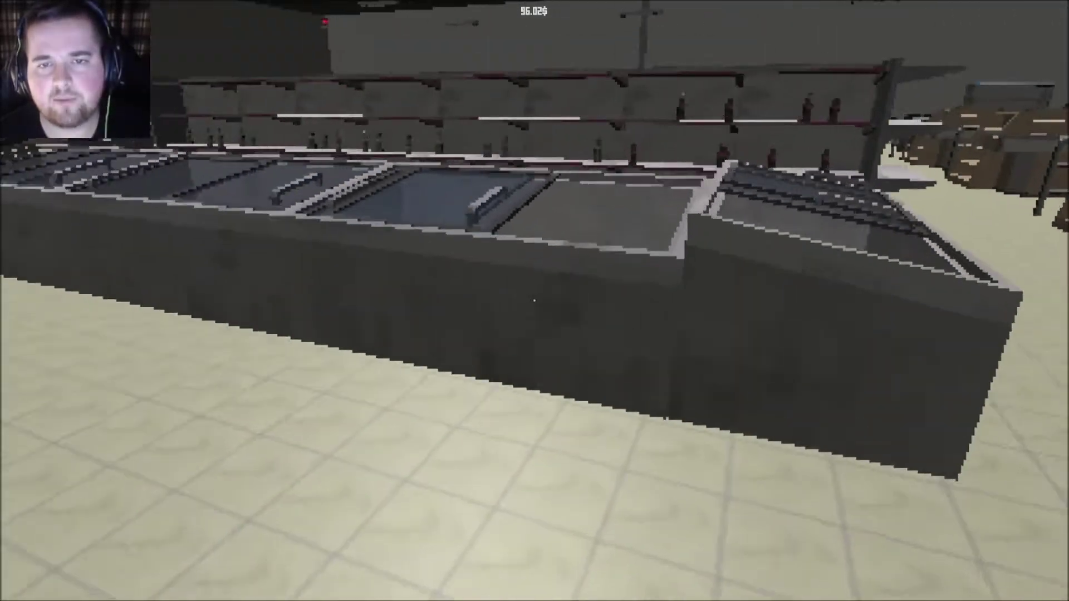
# Look into the ice-cream freezer, pick up a cola bottle, and reach the checkout.
pyautogui.press('w')
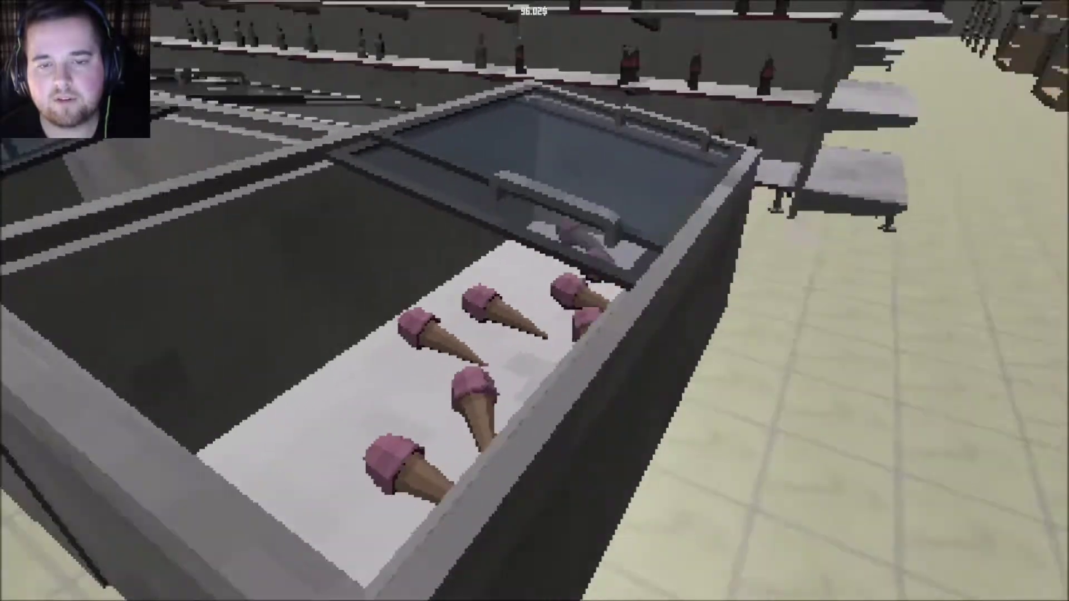
pyautogui.press('s')
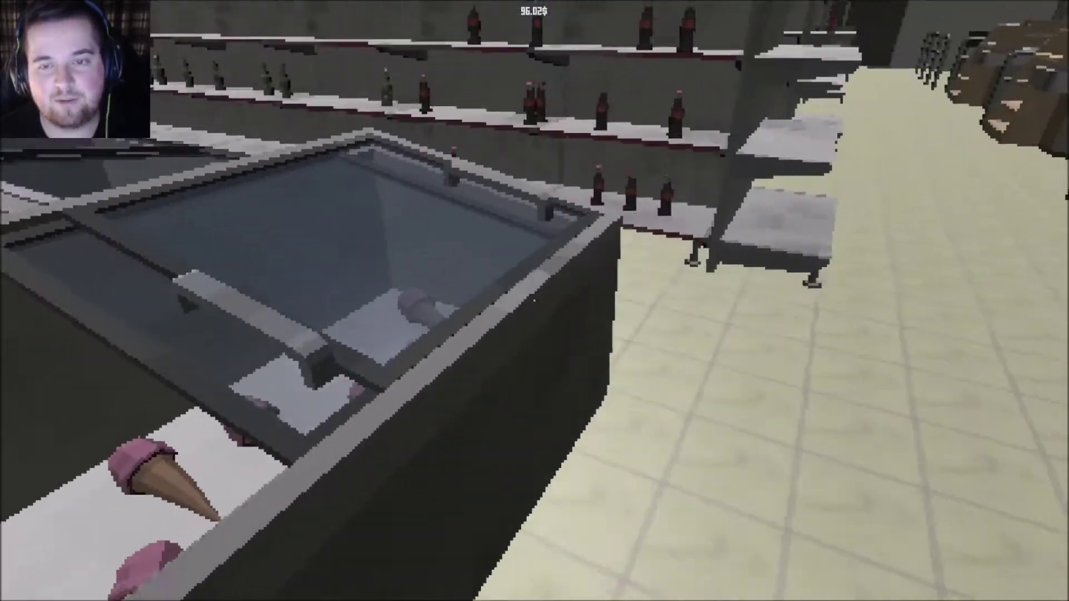
pyautogui.press('w')
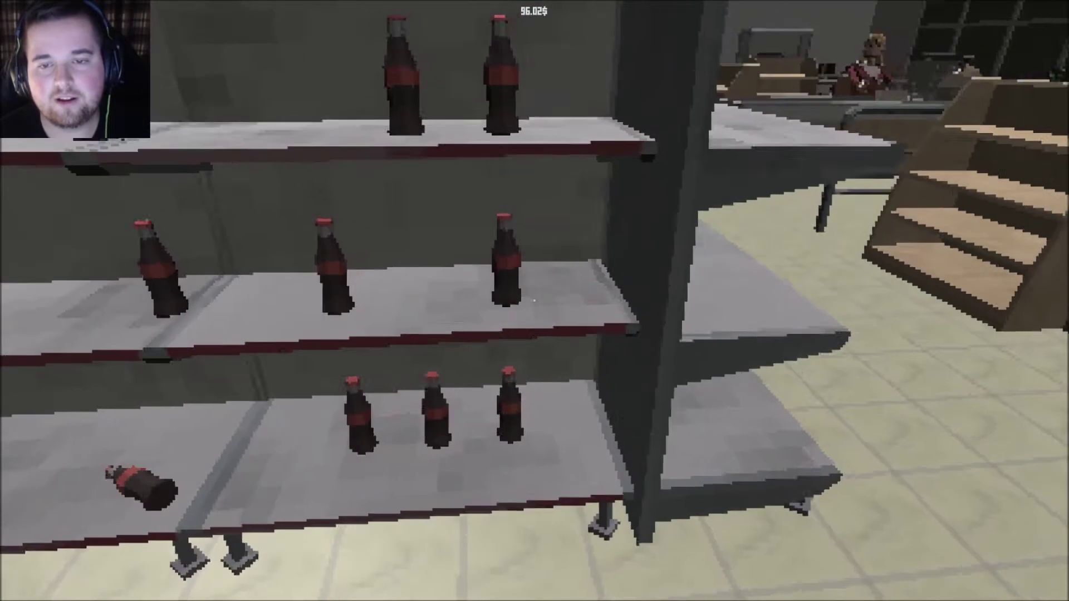
pyautogui.click(532, 294)
pyautogui.press('s')
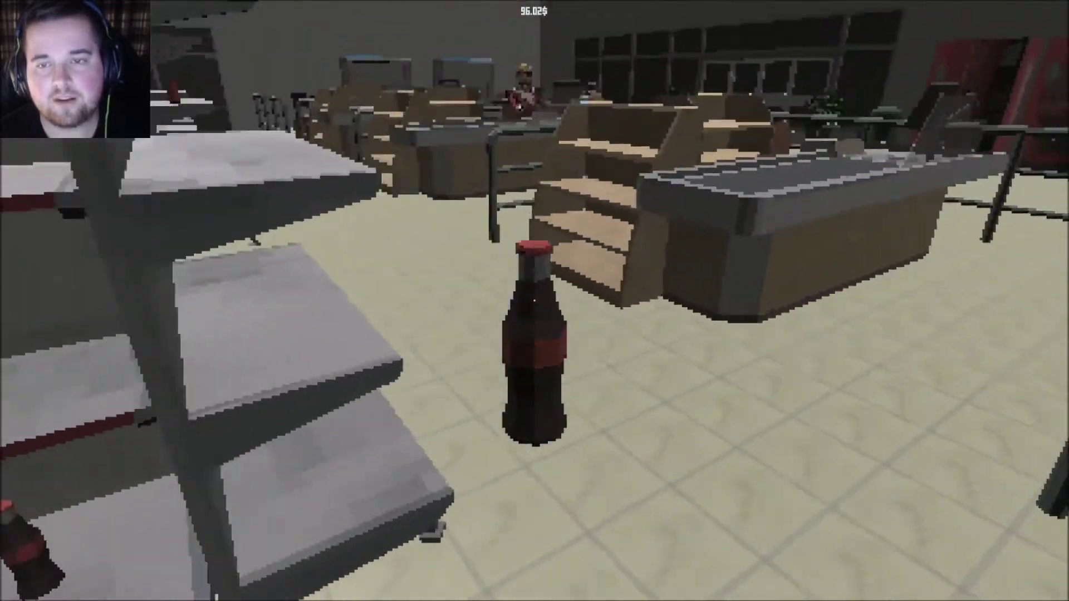
pyautogui.press('w')
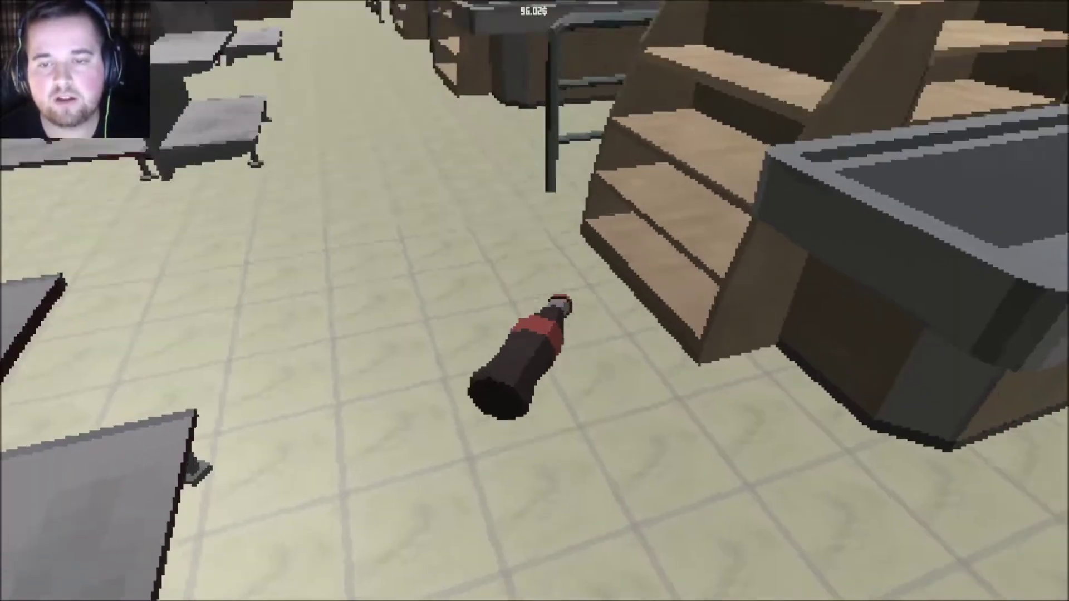
pyautogui.click(535, 300)
pyautogui.press('w')
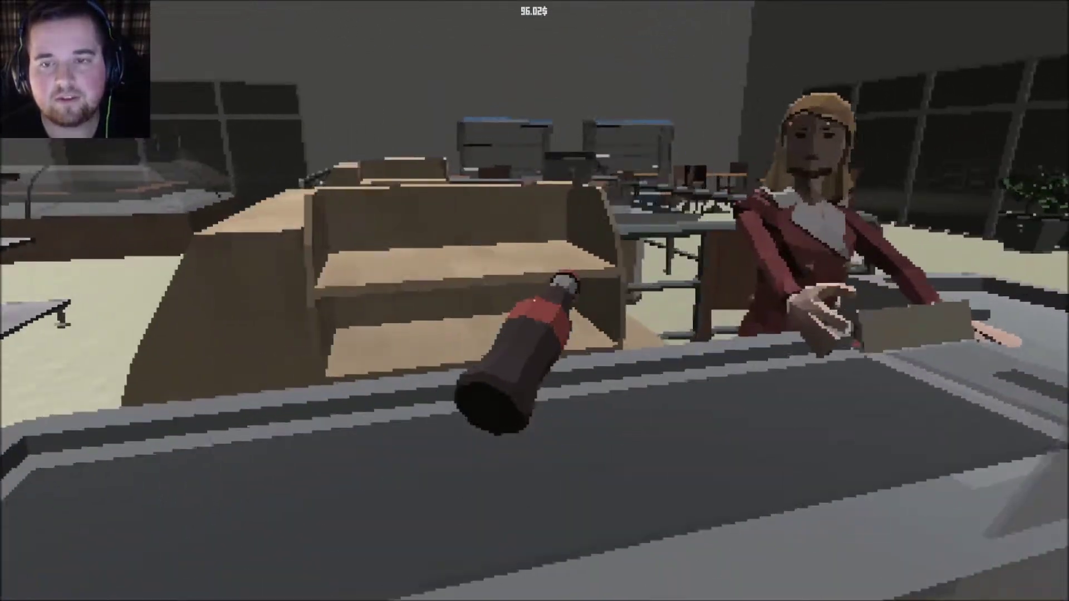
pyautogui.press('s')
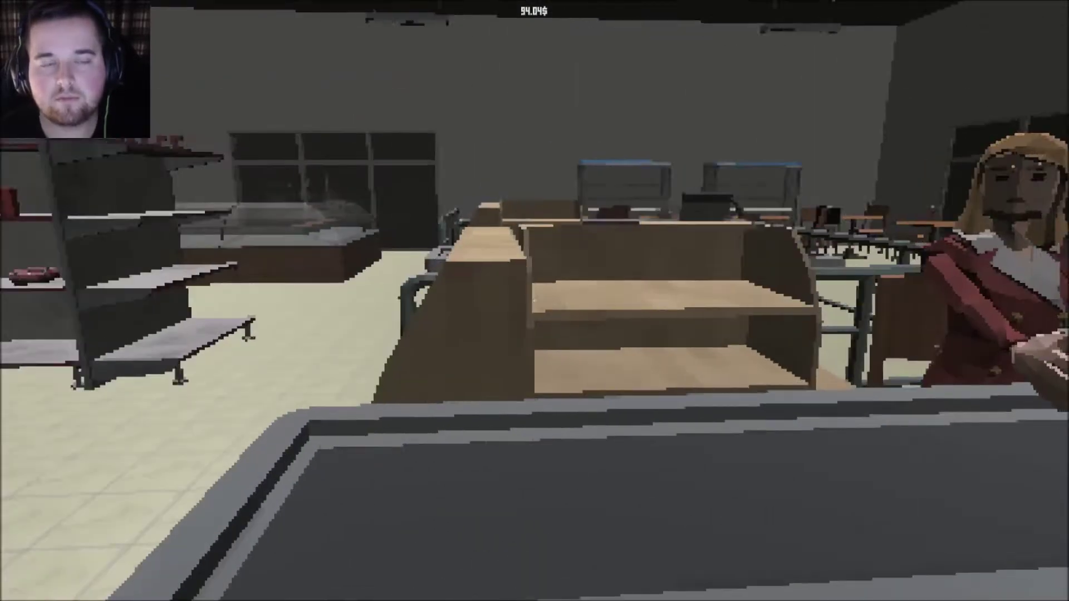
# Revisit the restroom stall, then return to the store facing the freezers.
pyautogui.press('w')
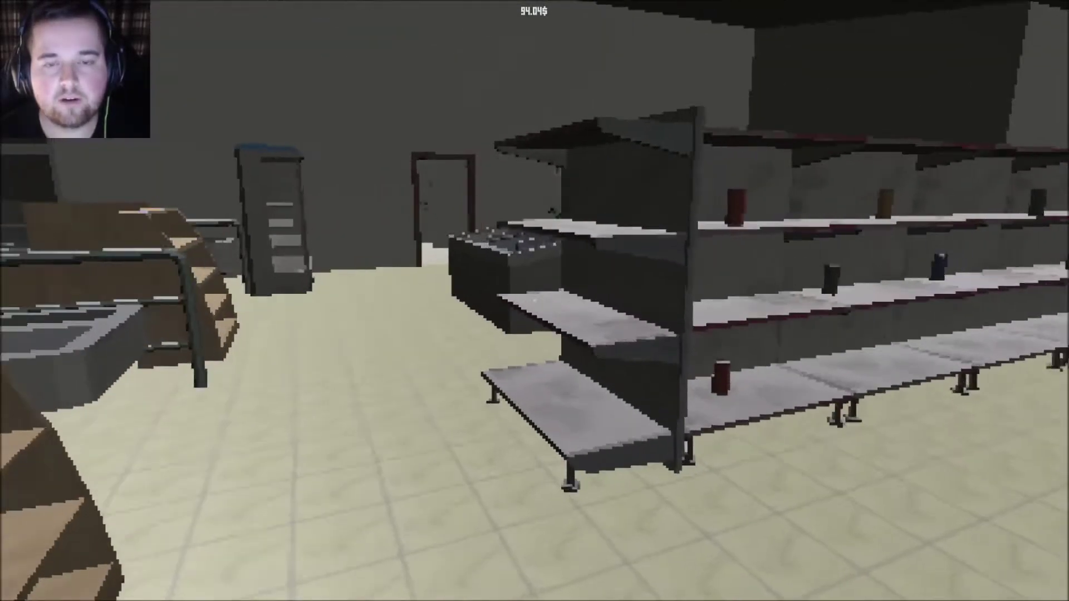
pyautogui.press('w')
pyautogui.press('w')
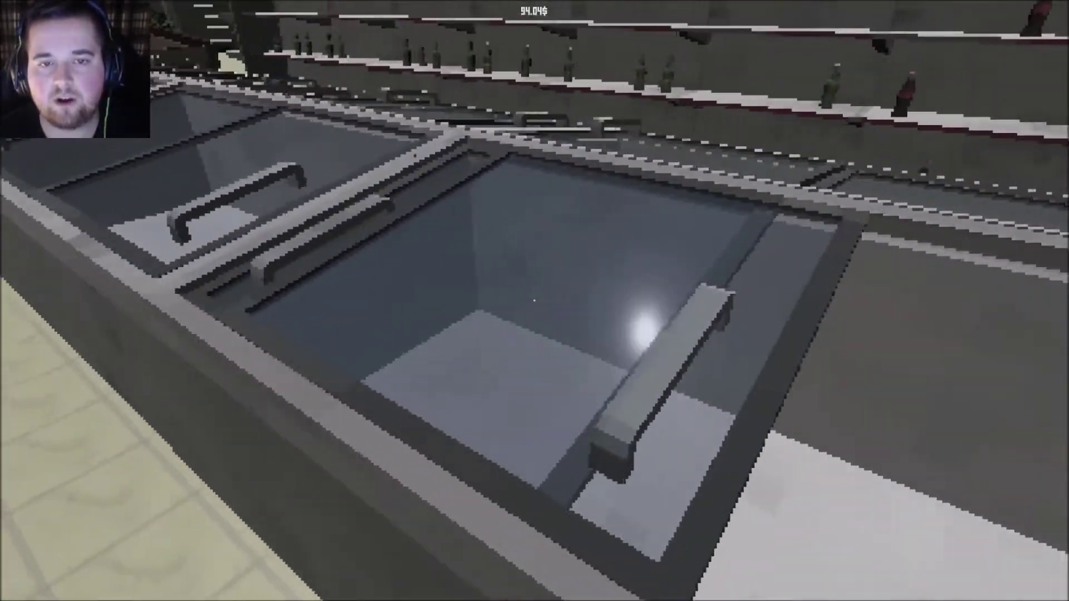
pyautogui.press('w')
pyautogui.press('w')
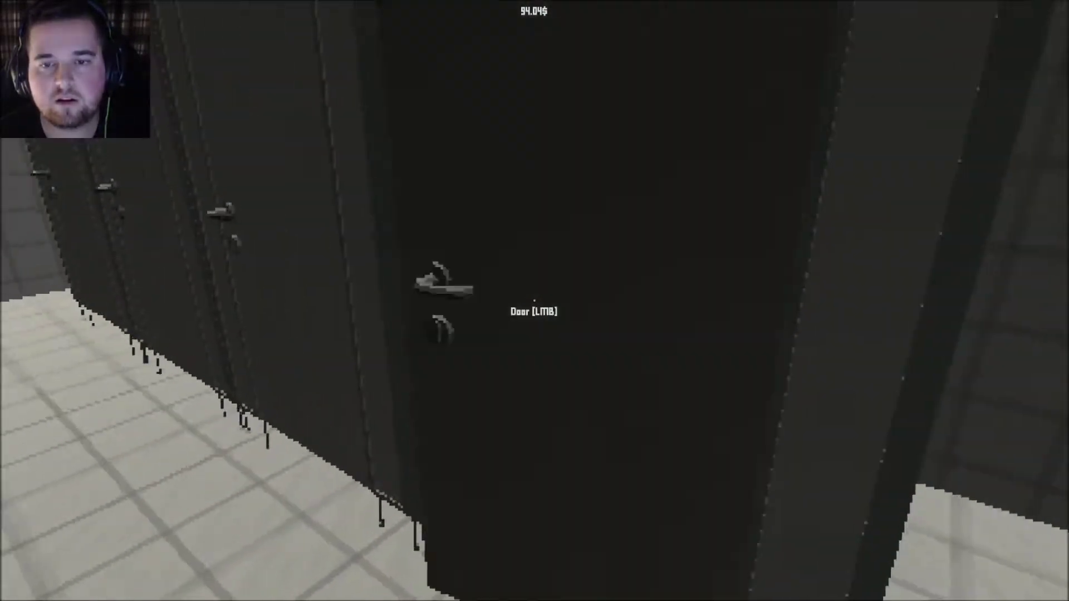
pyautogui.click(535, 301)
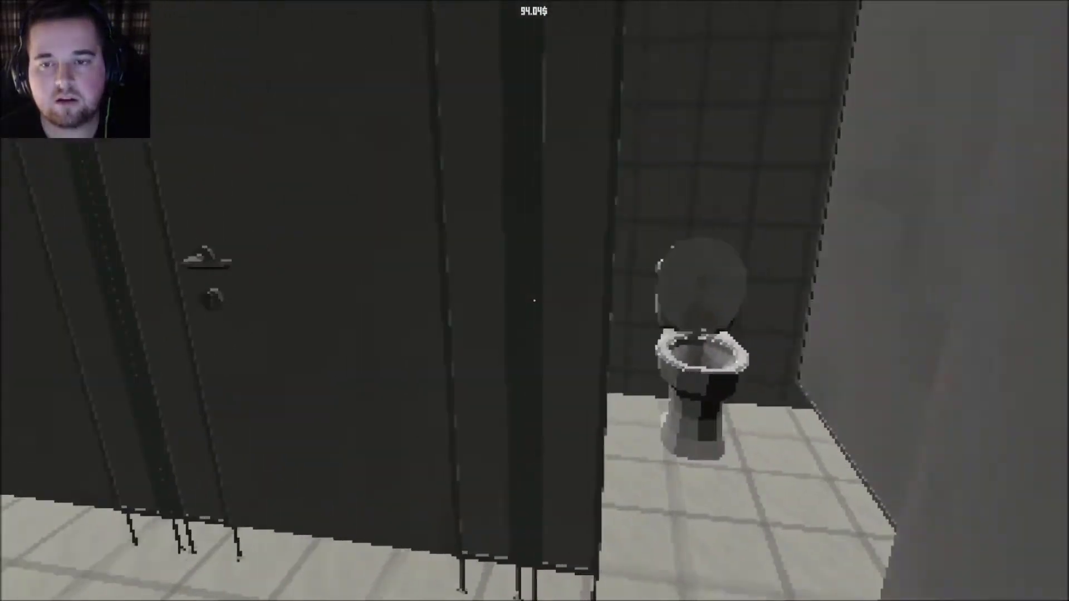
pyautogui.press('s')
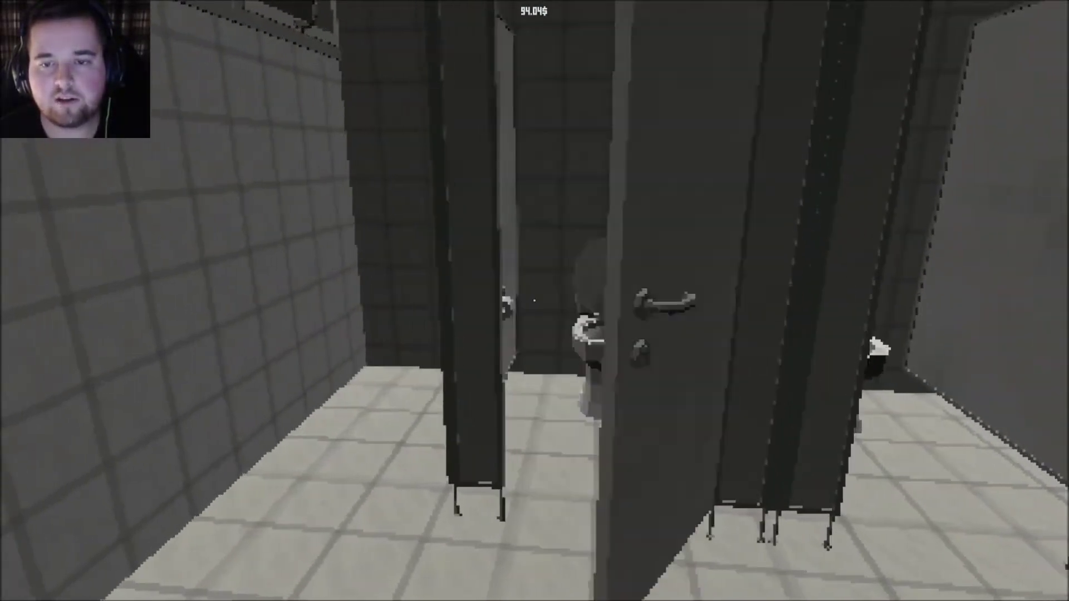
pyautogui.press('w')
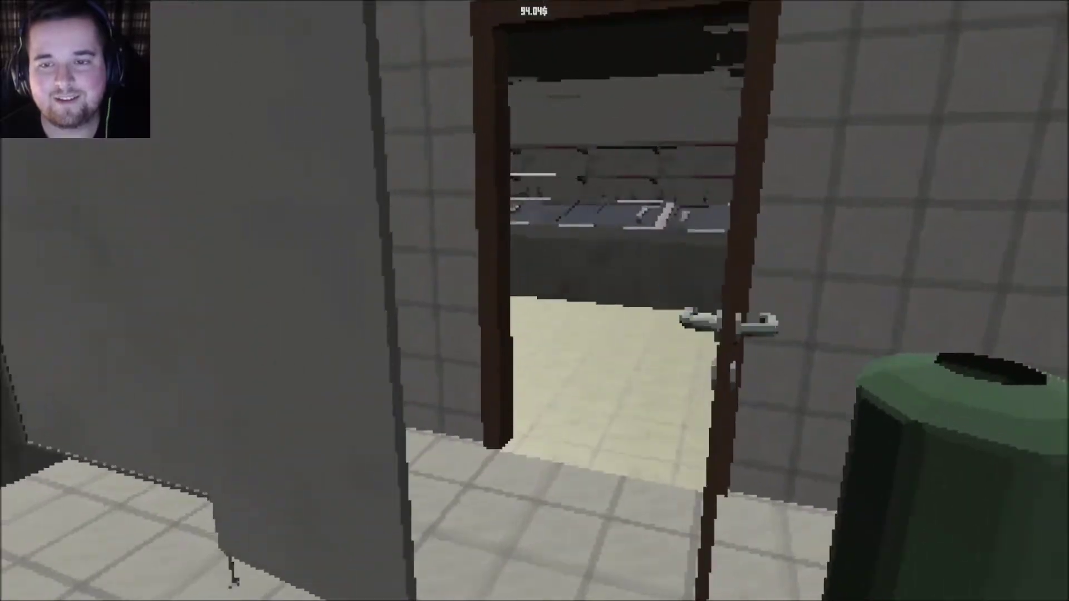
pyautogui.press('w')
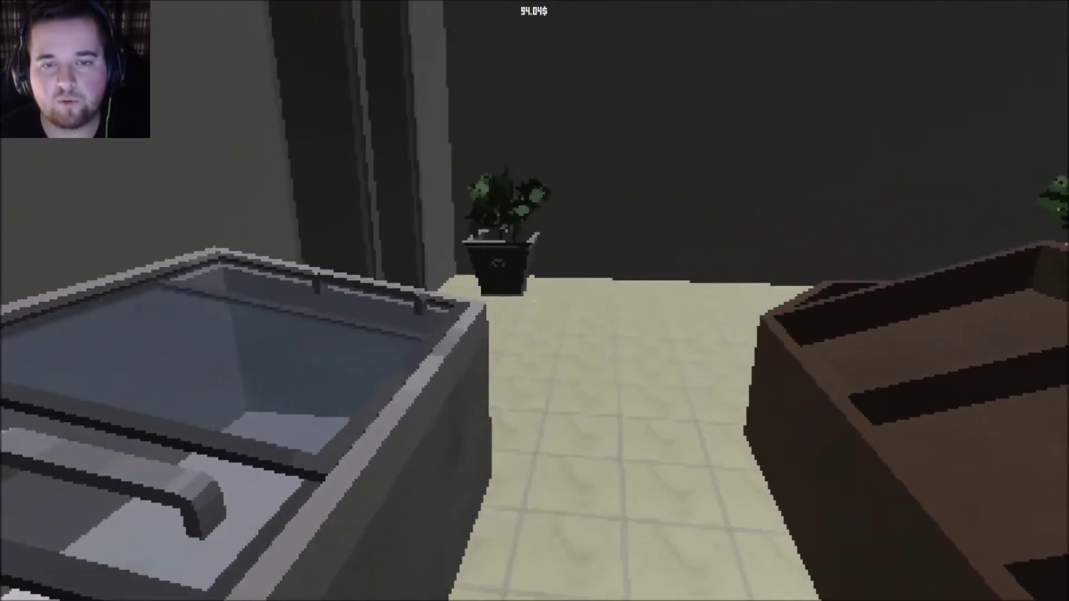
pyautogui.press('w')
pyautogui.press('w')
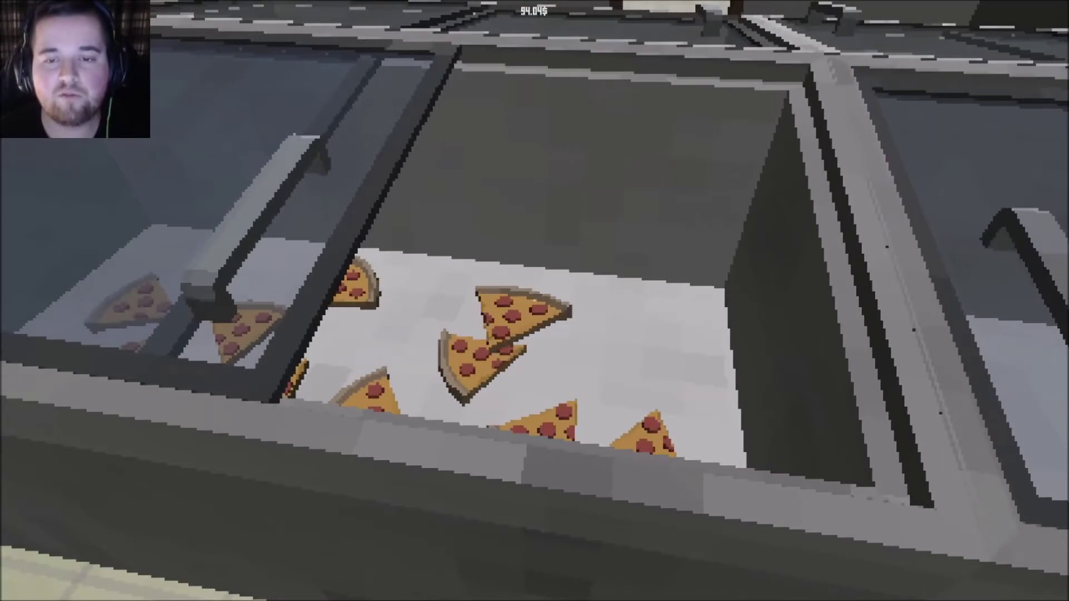
# Take a pizza slice from the freezer, drop and regrab it, and bring it to checkout.
pyautogui.click(535, 300)
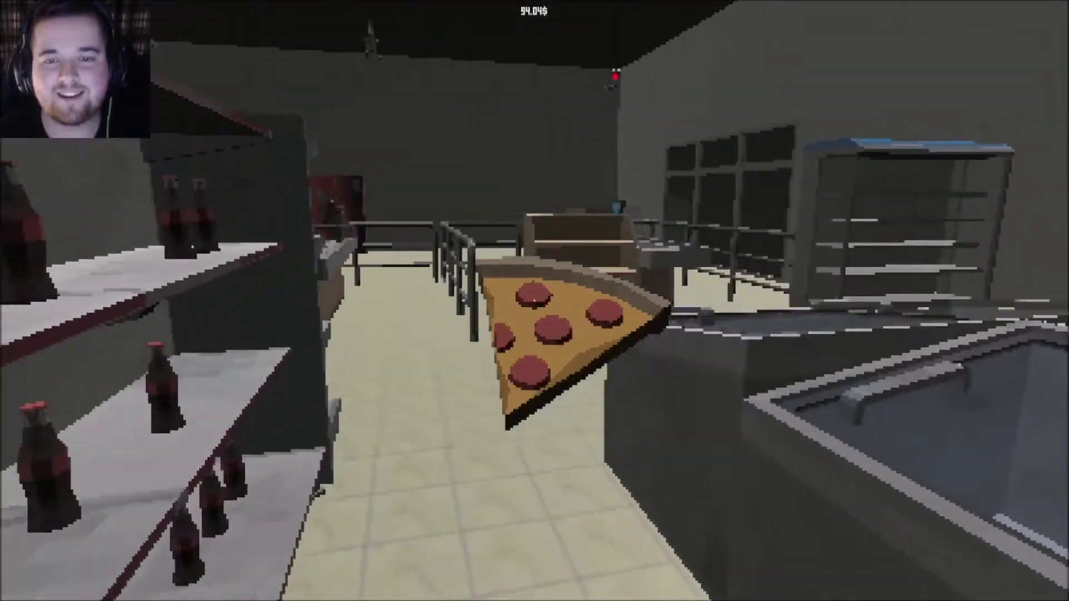
pyautogui.press('w')
pyautogui.click(534, 301)
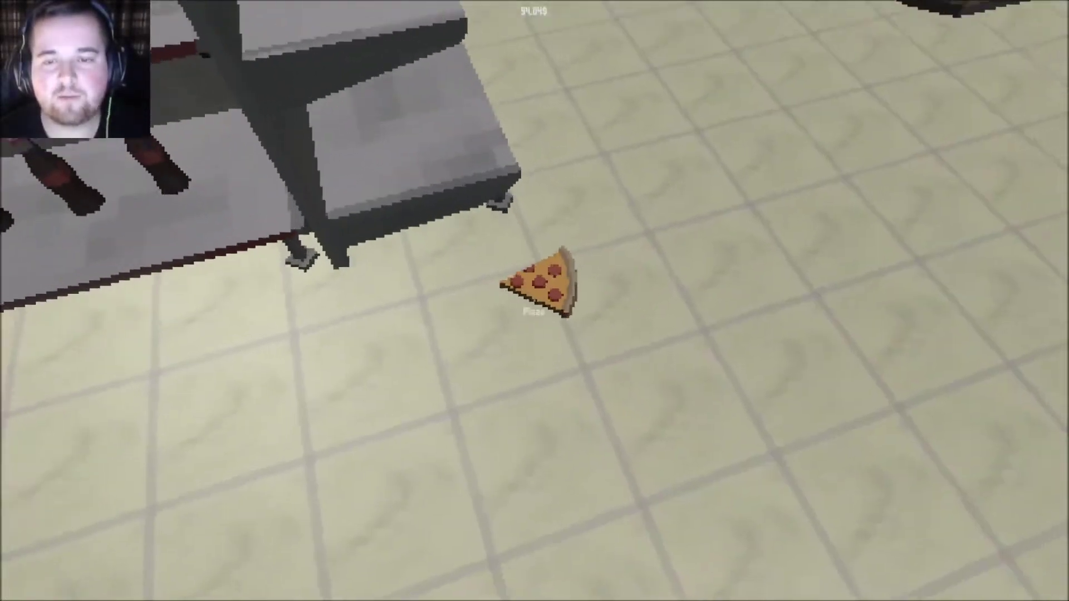
pyautogui.click(535, 300)
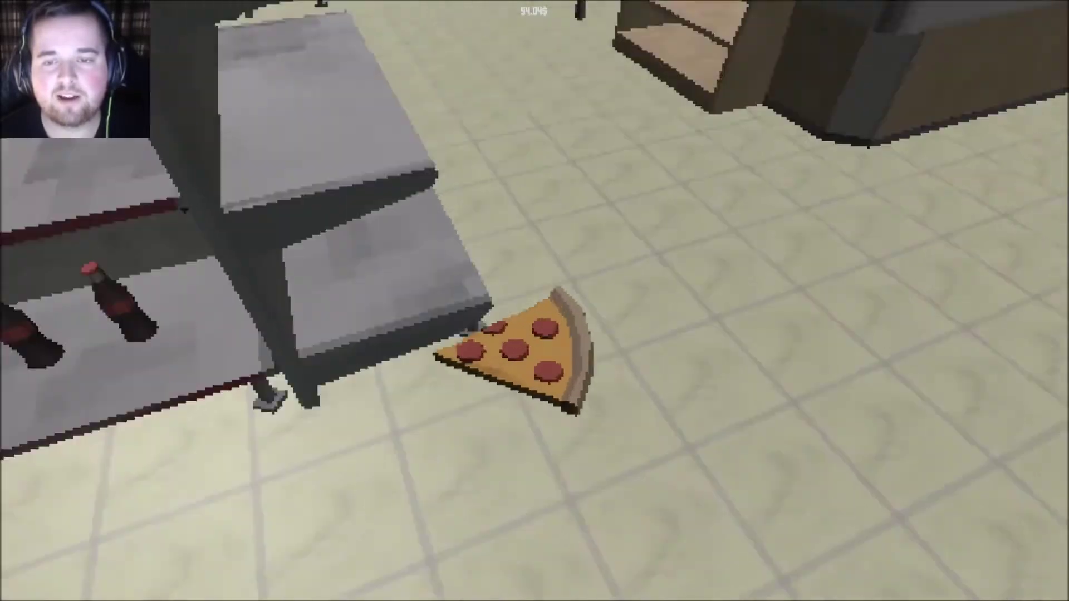
pyautogui.press('w')
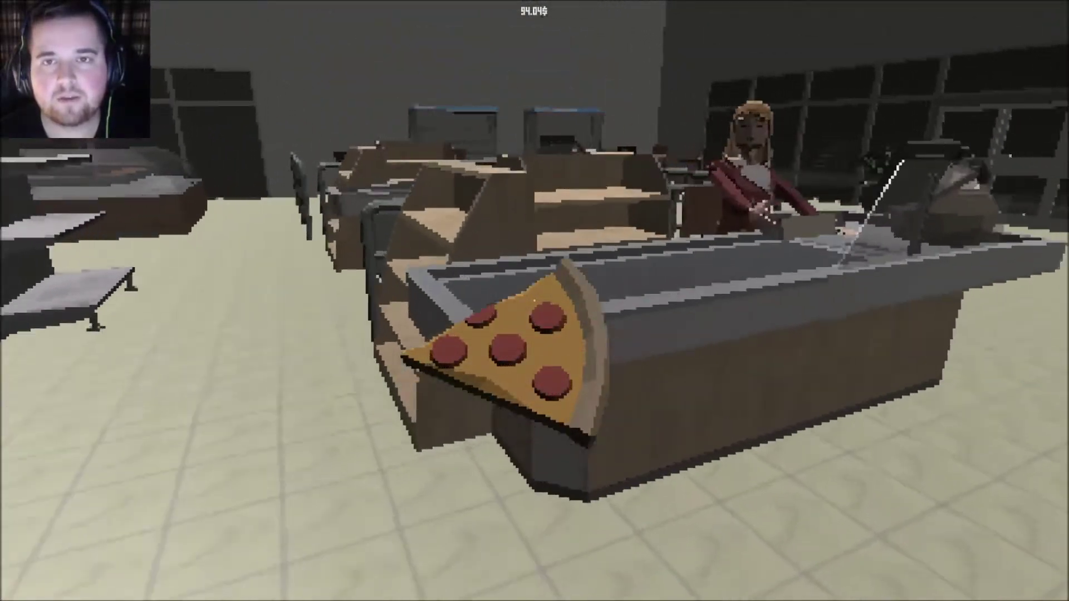
pyautogui.press('s')
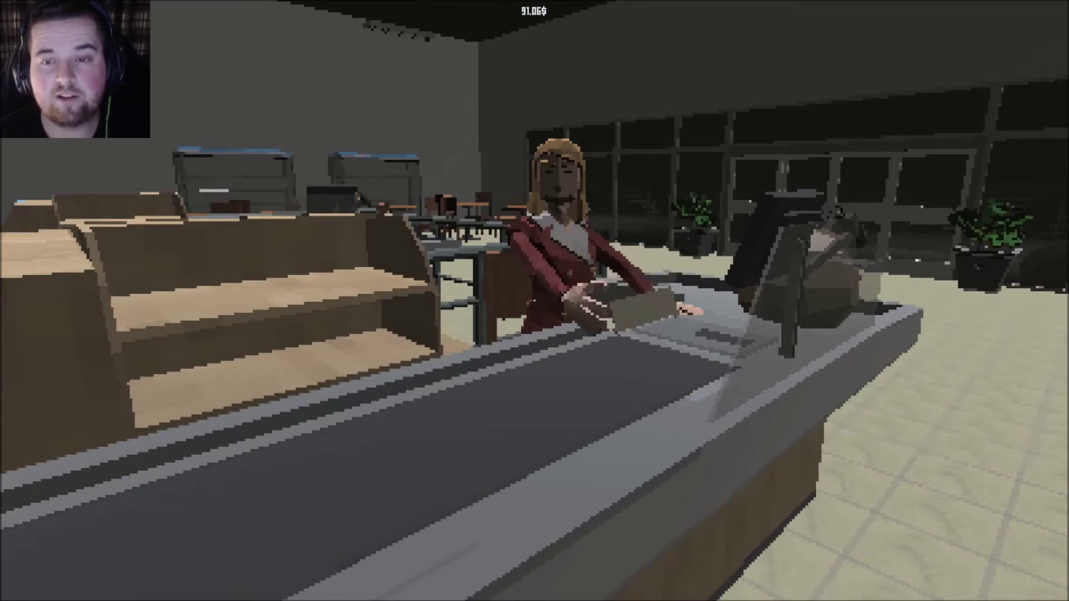
# Circle to the shopping bag beside the cashier, take it, and turn toward the entrance doors.
pyautogui.press('d')
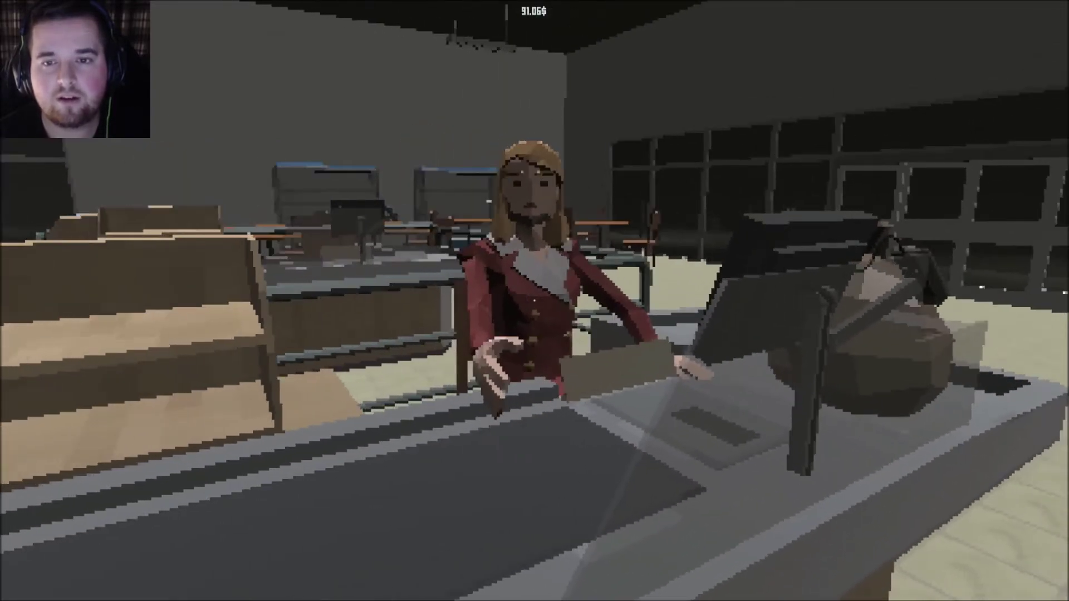
pyautogui.press('d')
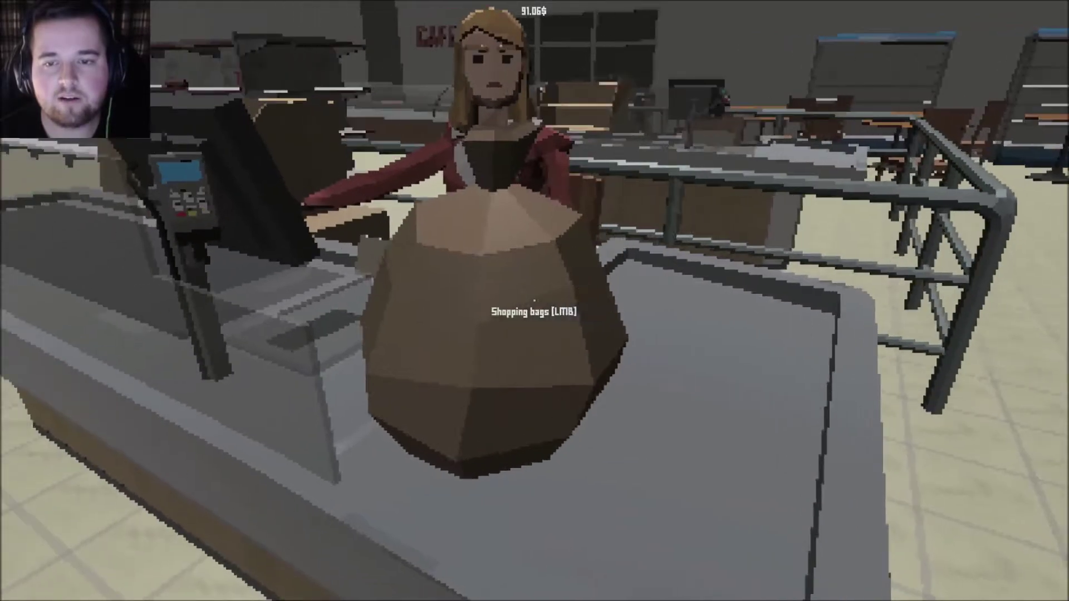
pyautogui.click(533, 300)
pyautogui.press('s')
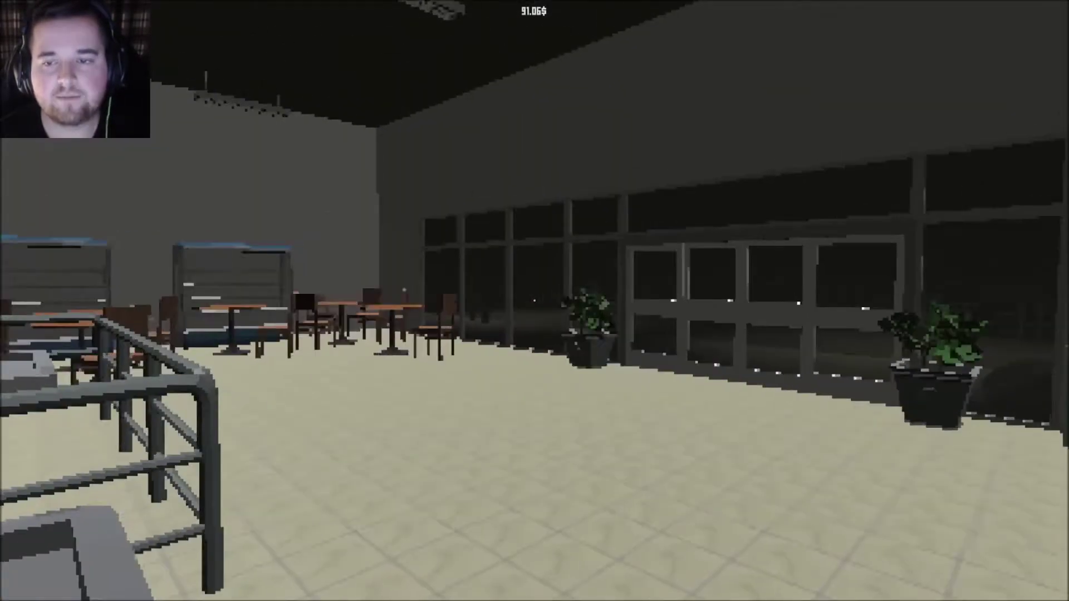
pyautogui.press('w')
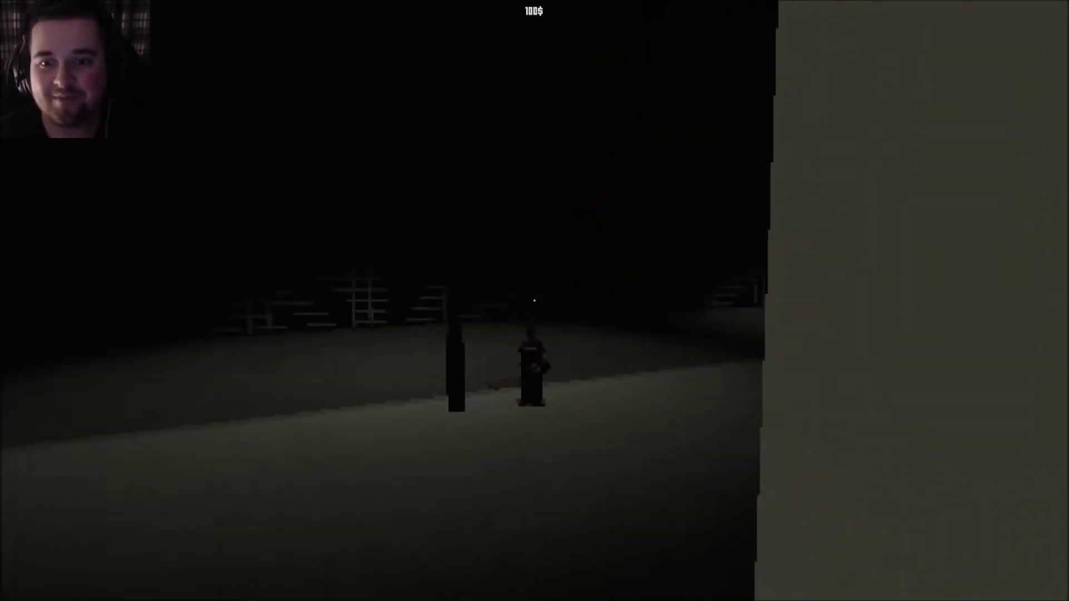
# Re-enter through the storefront glass door, approach the cashier, and show the Beer/Donut/Pizza list.
pyautogui.press('w')
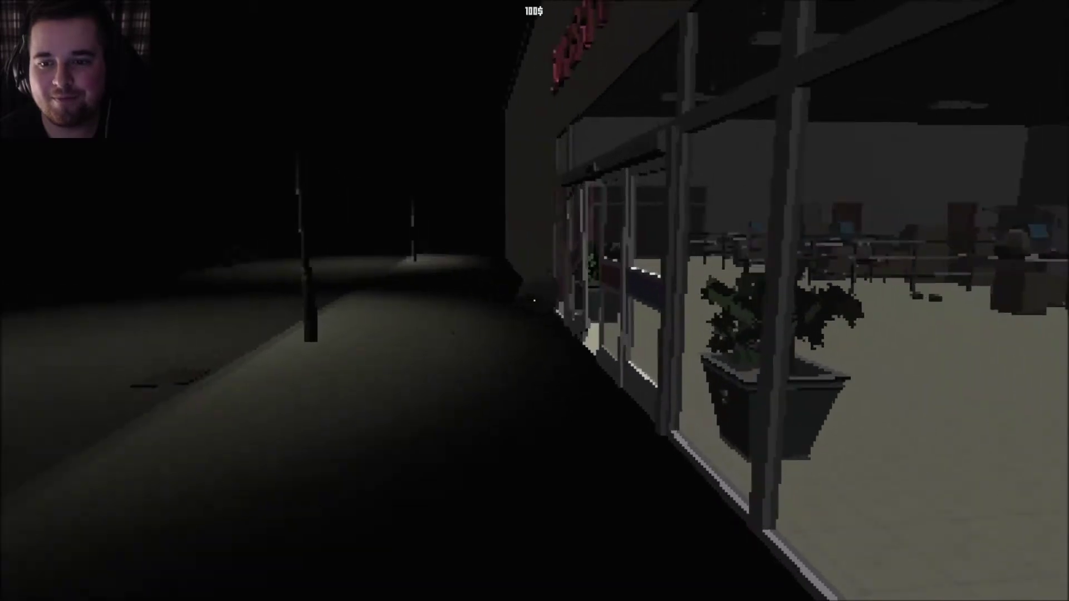
pyautogui.press('w')
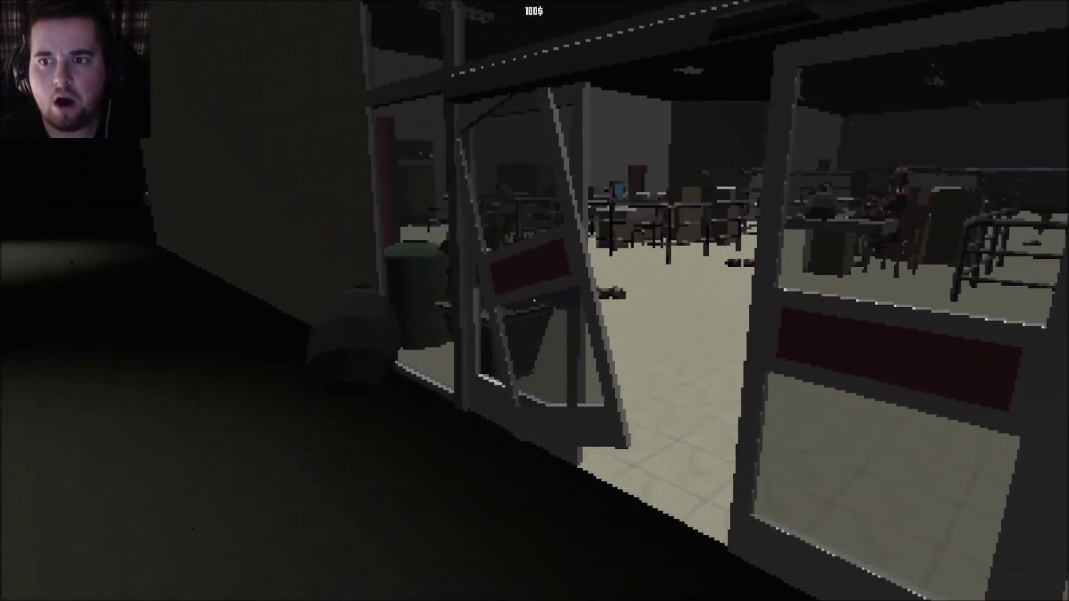
pyautogui.press('w')
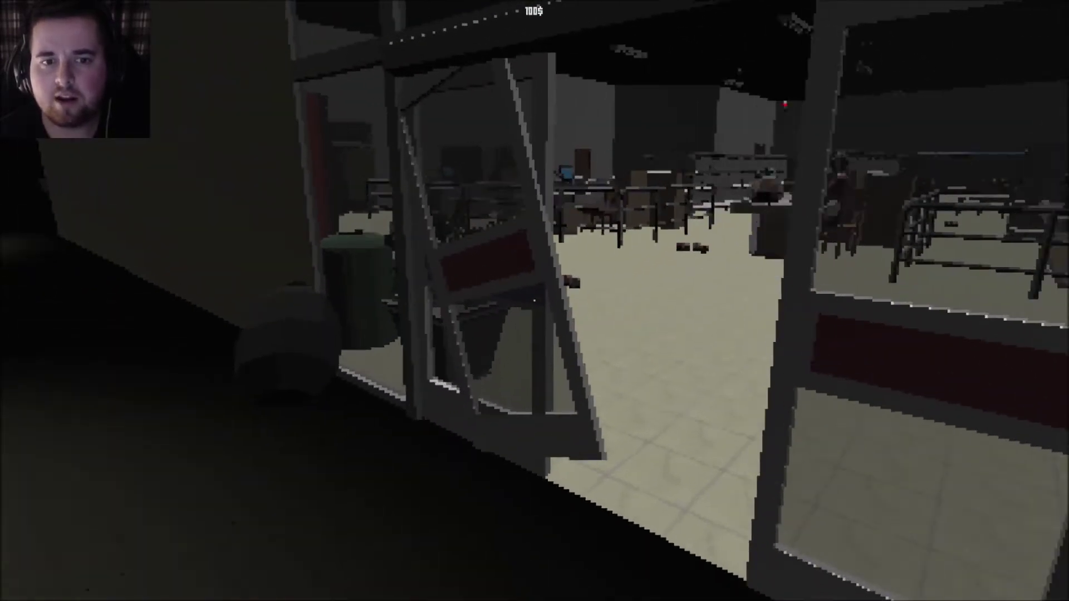
pyautogui.press('w')
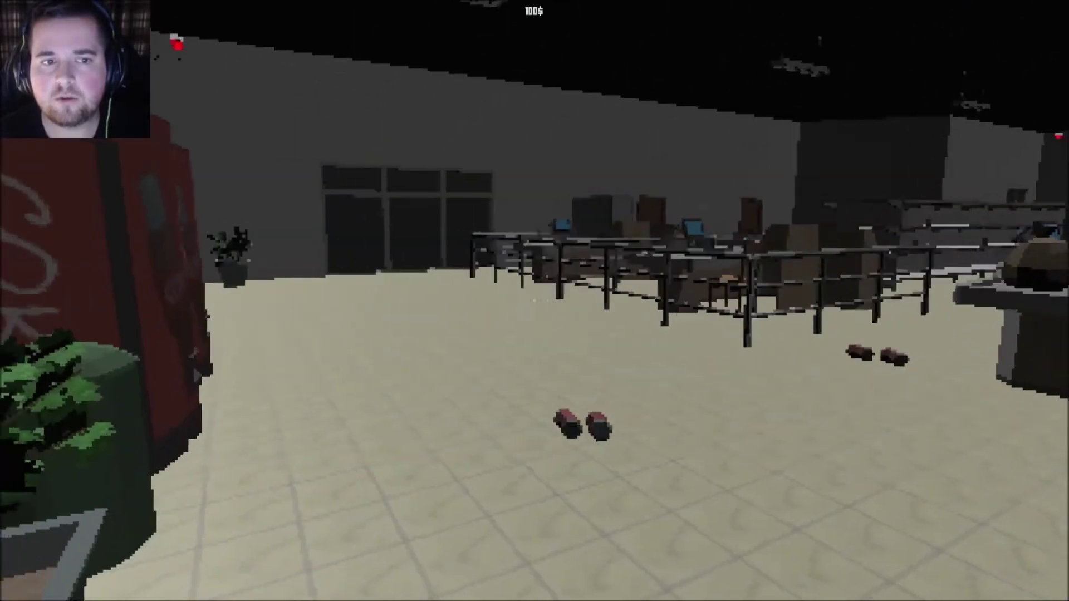
pyautogui.press('s')
pyautogui.press('w')
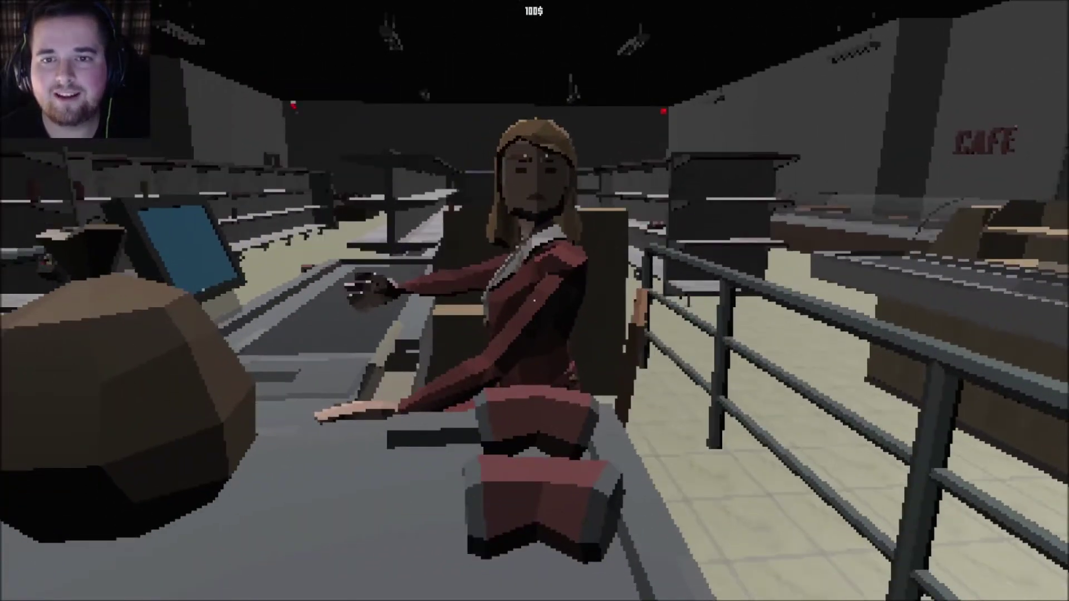
pyautogui.press('s')
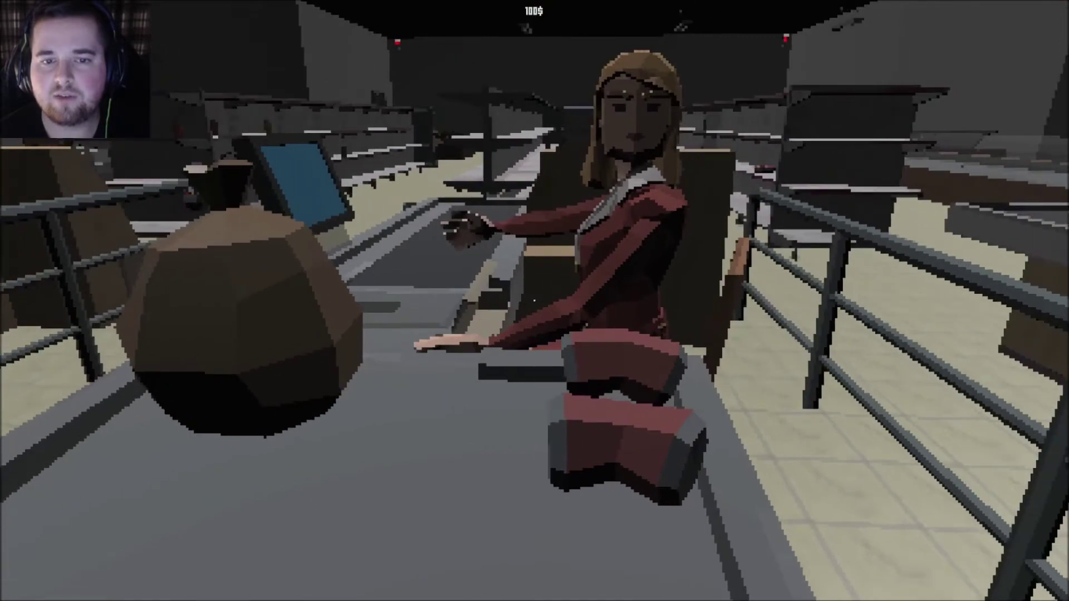
pyautogui.press('Tab')
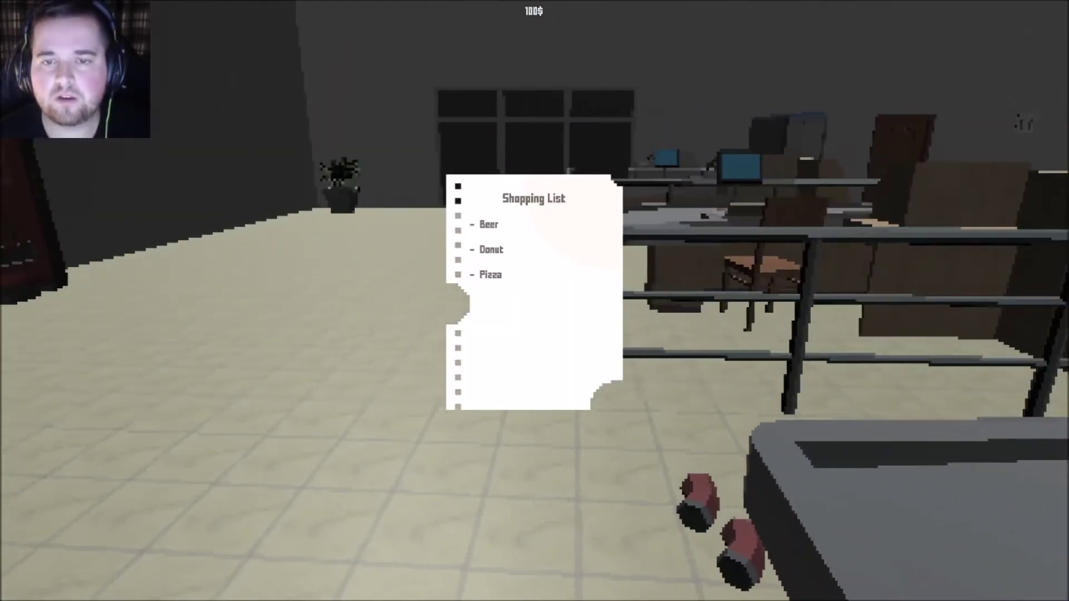
# Fetch the donut lying in the back aisle and drop it on the checkout conveyor.
pyautogui.press('Tab')
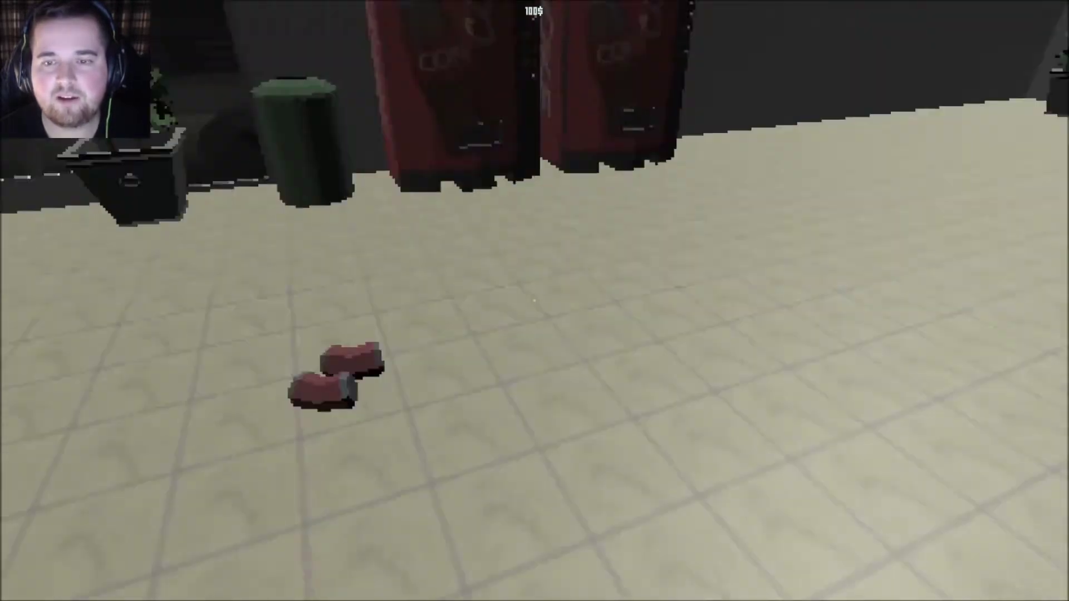
pyautogui.press('w')
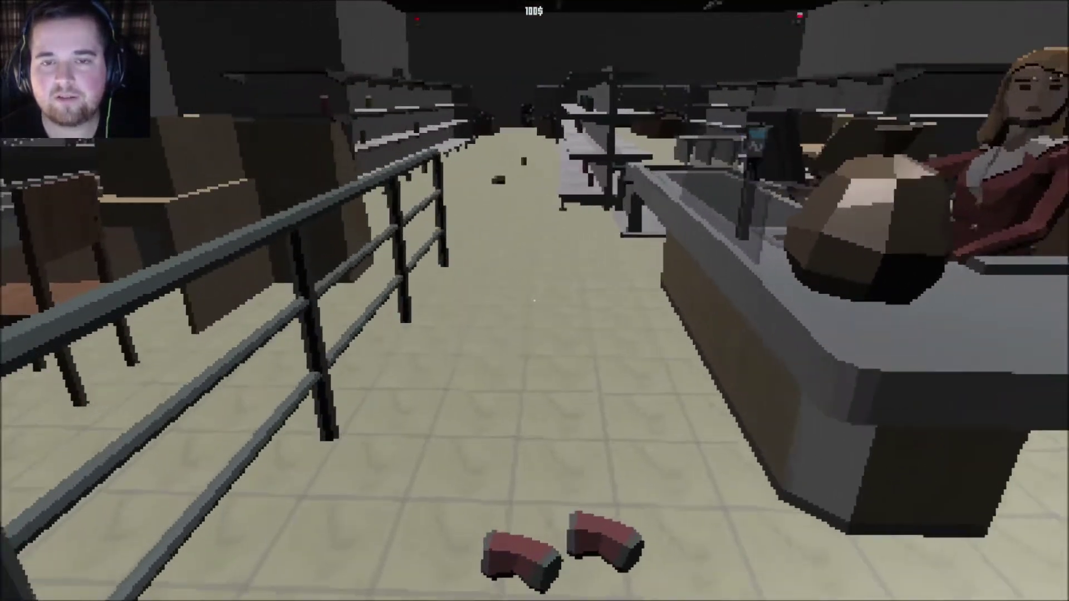
pyautogui.press('w')
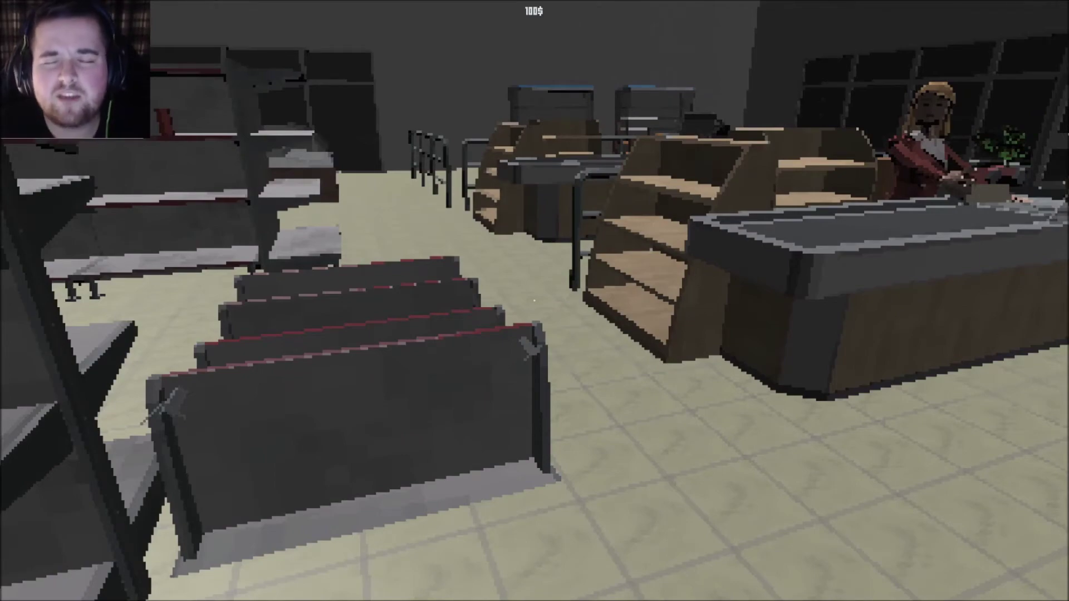
pyautogui.press('w')
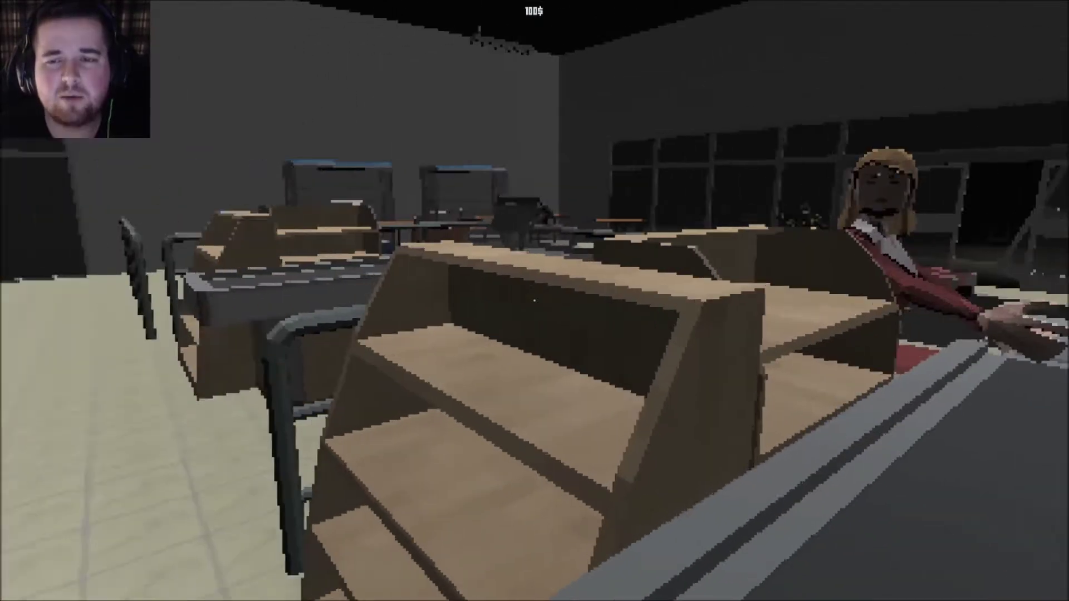
pyautogui.press('Tab')
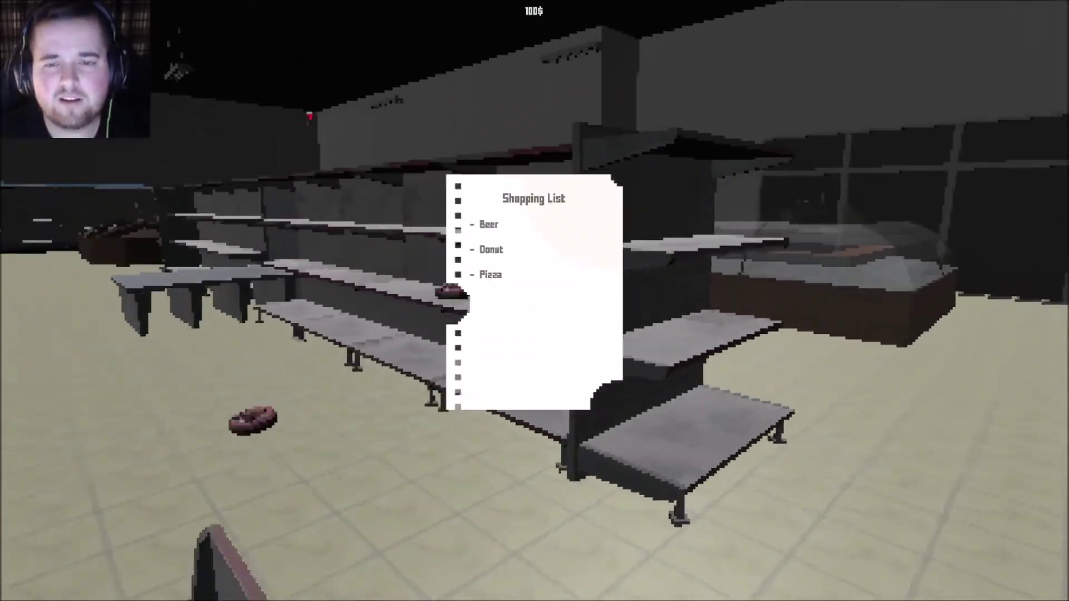
pyautogui.press('w')
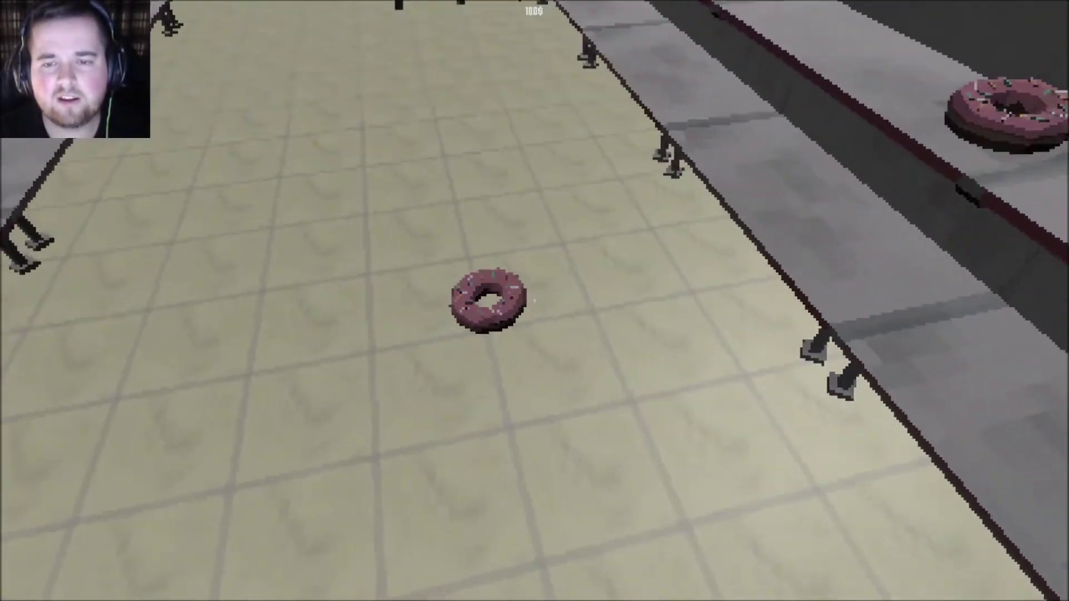
pyautogui.click(534, 301)
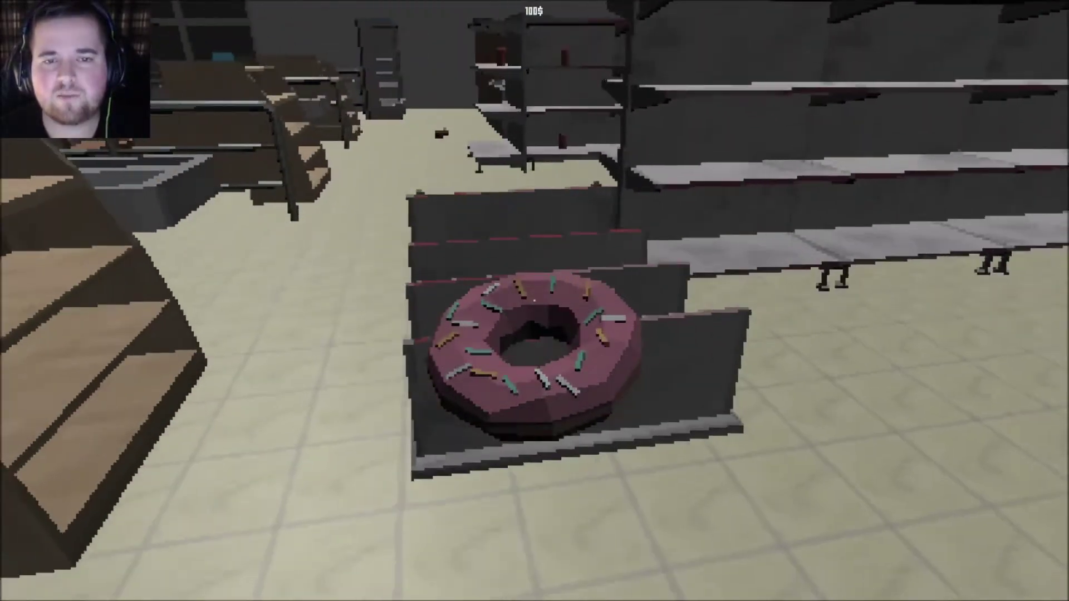
pyautogui.press('w')
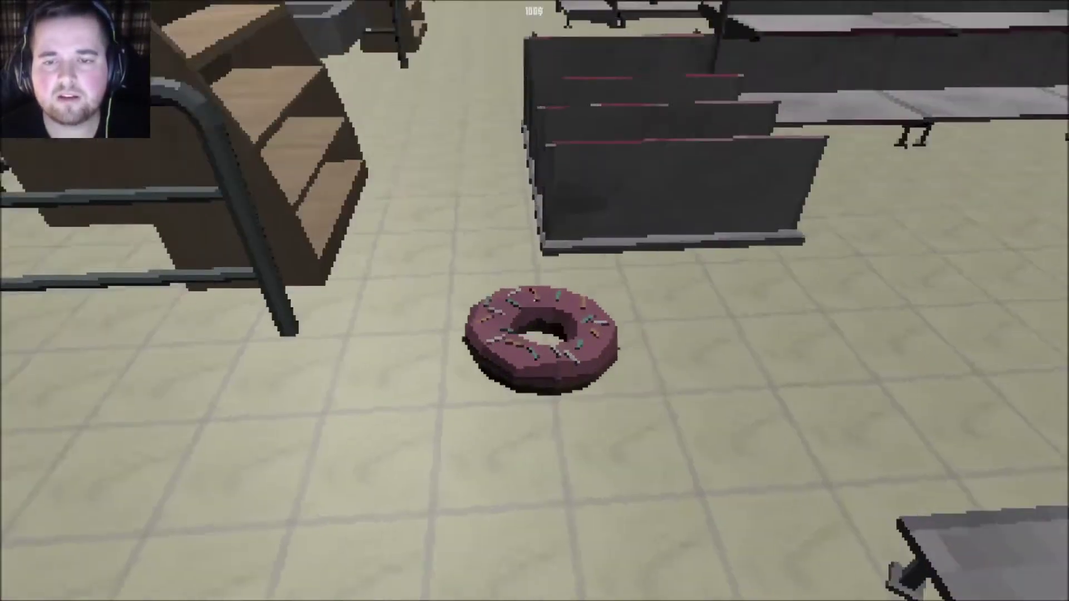
pyautogui.click(534, 301)
pyautogui.press('w')
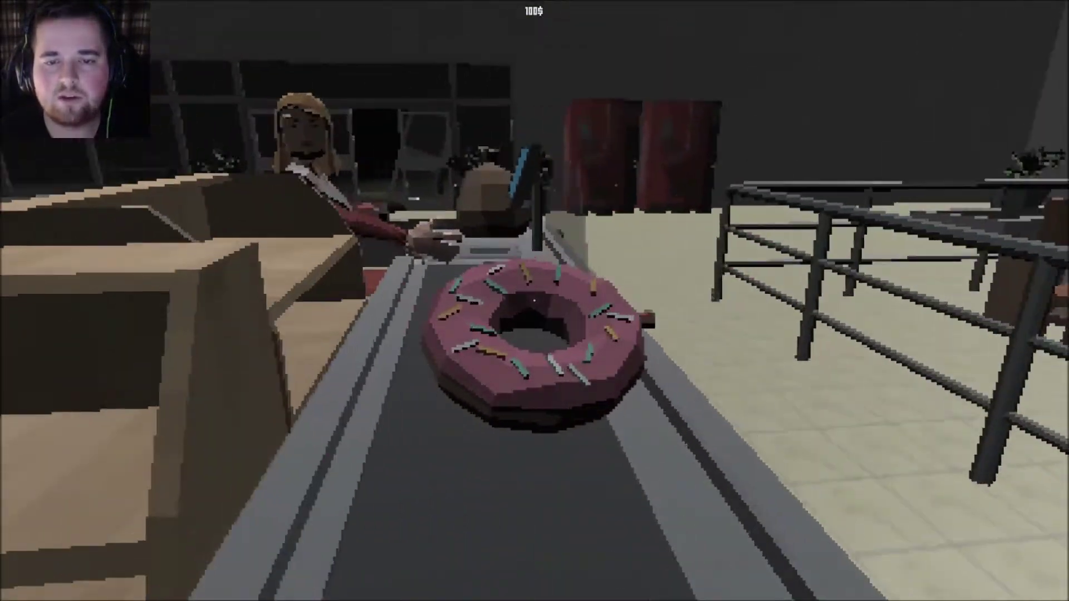
pyautogui.click(534, 300)
pyautogui.press('Tab')
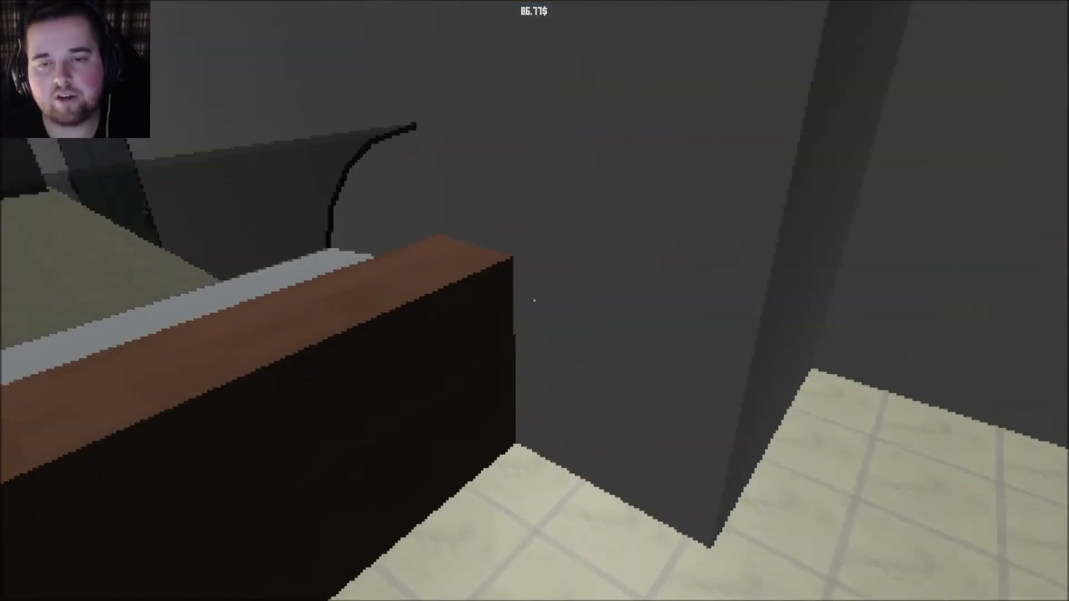
# Circle past the glass counter, CAFE tables and shelf aisles, then return to the cashier.
pyautogui.press('w')
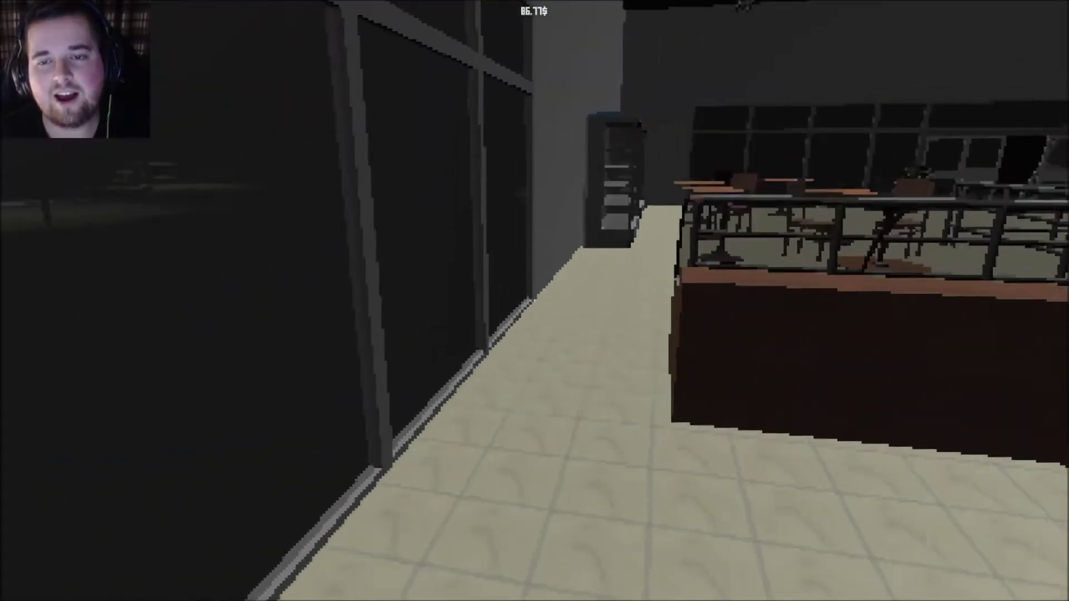
pyautogui.press('w')
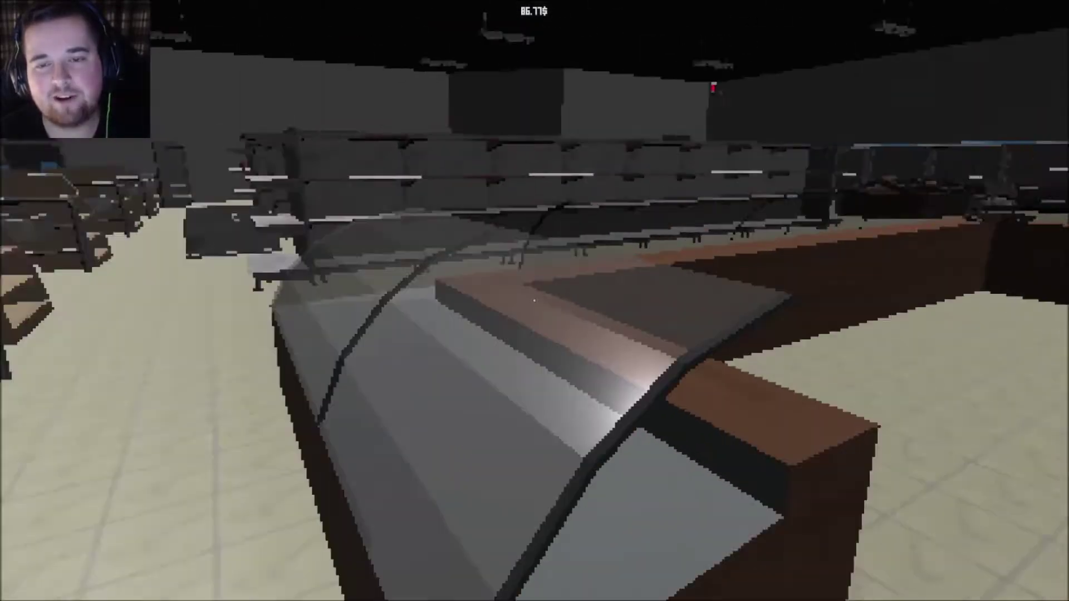
pyautogui.press('w')
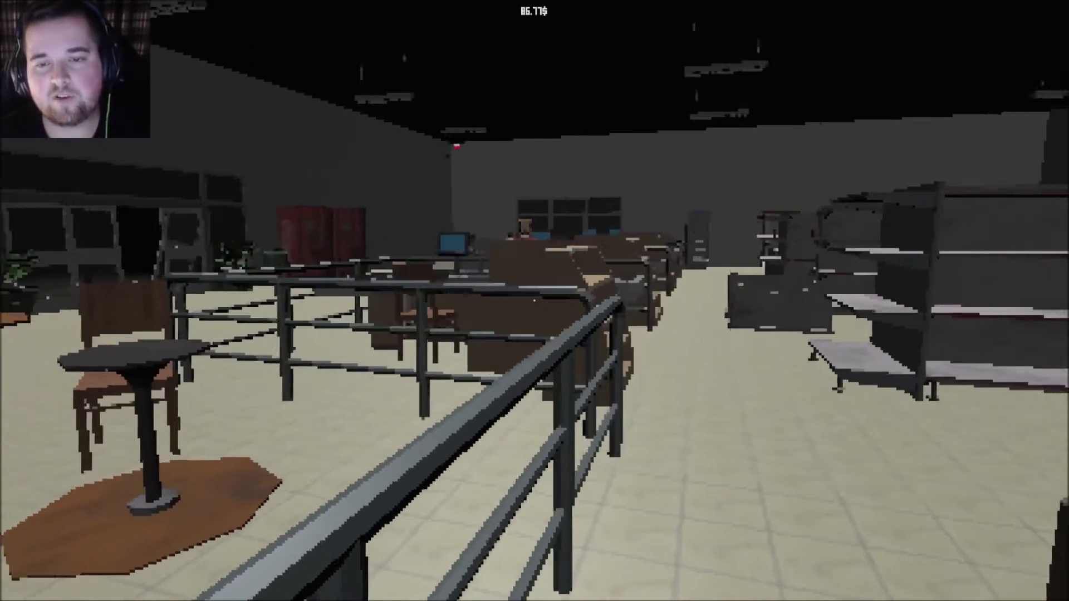
pyautogui.press('w')
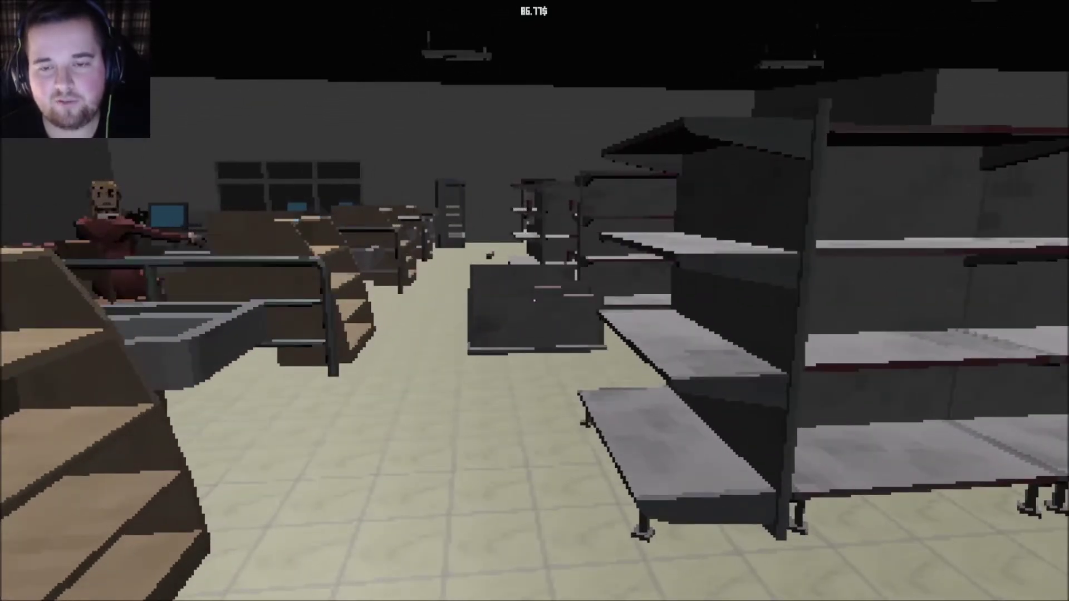
pyautogui.press('w')
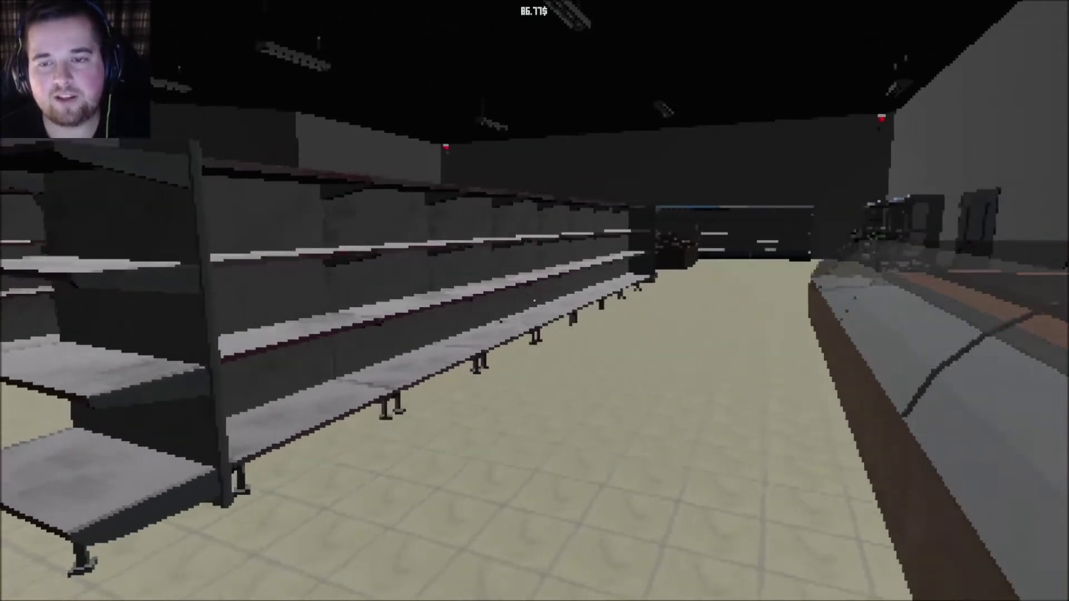
pyautogui.press('w')
pyautogui.press('w')
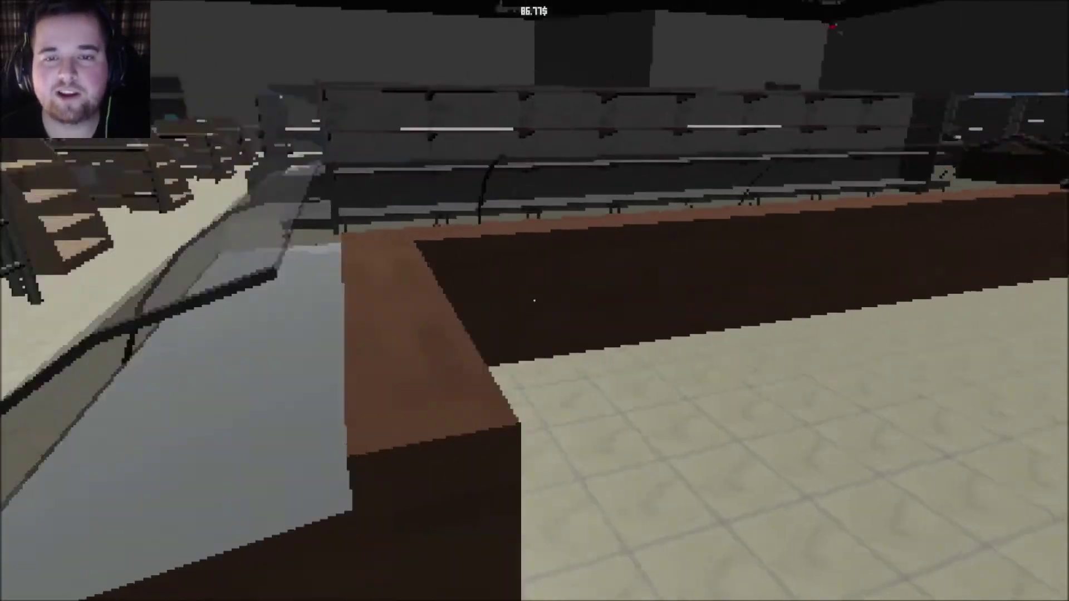
pyautogui.press('w')
pyautogui.press('w')
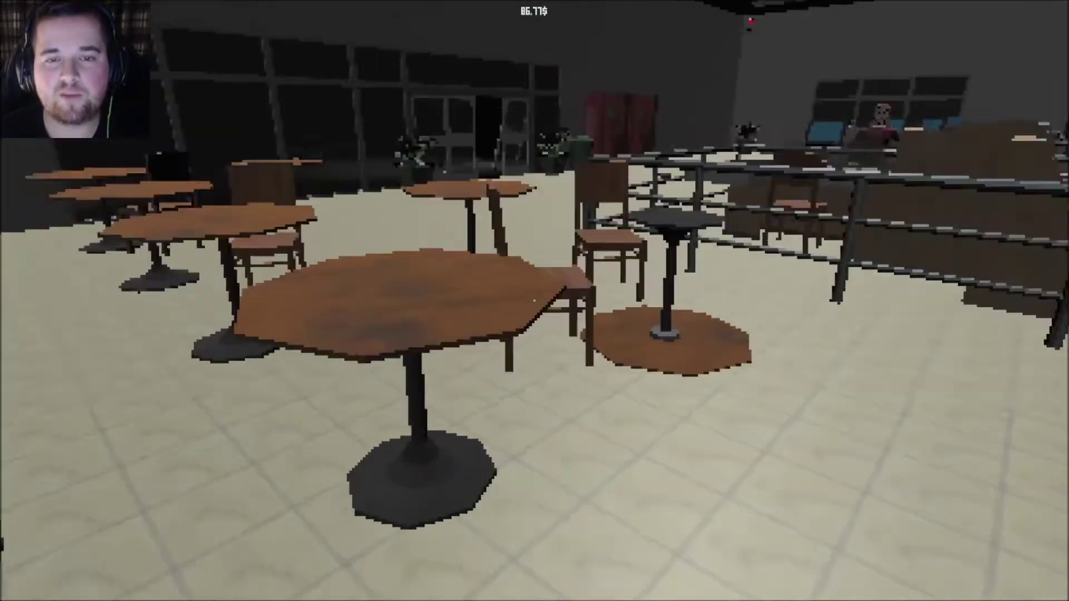
pyautogui.press('s')
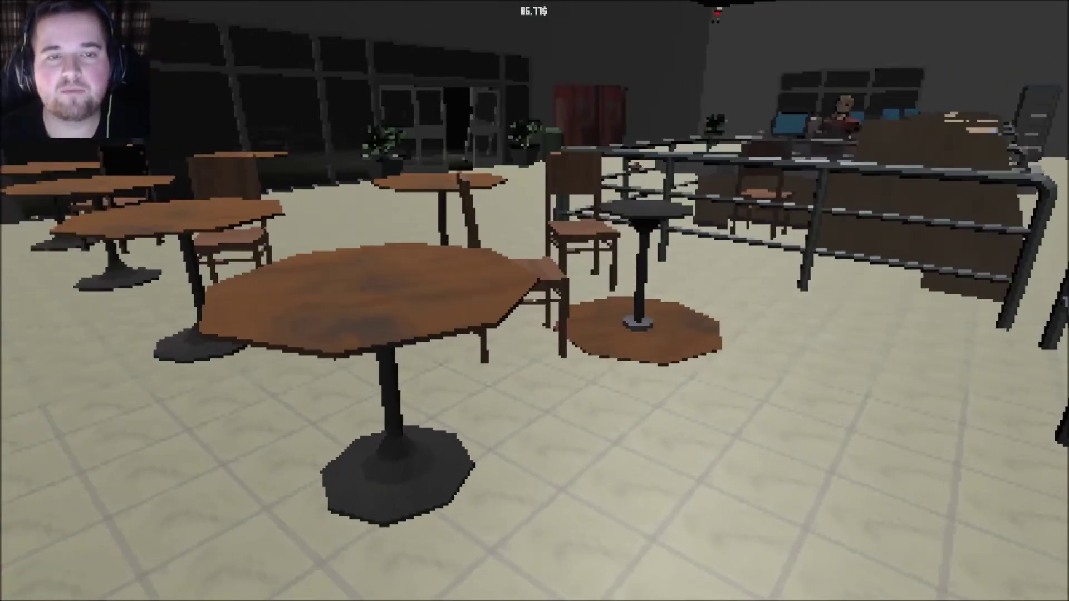
pyautogui.press('w')
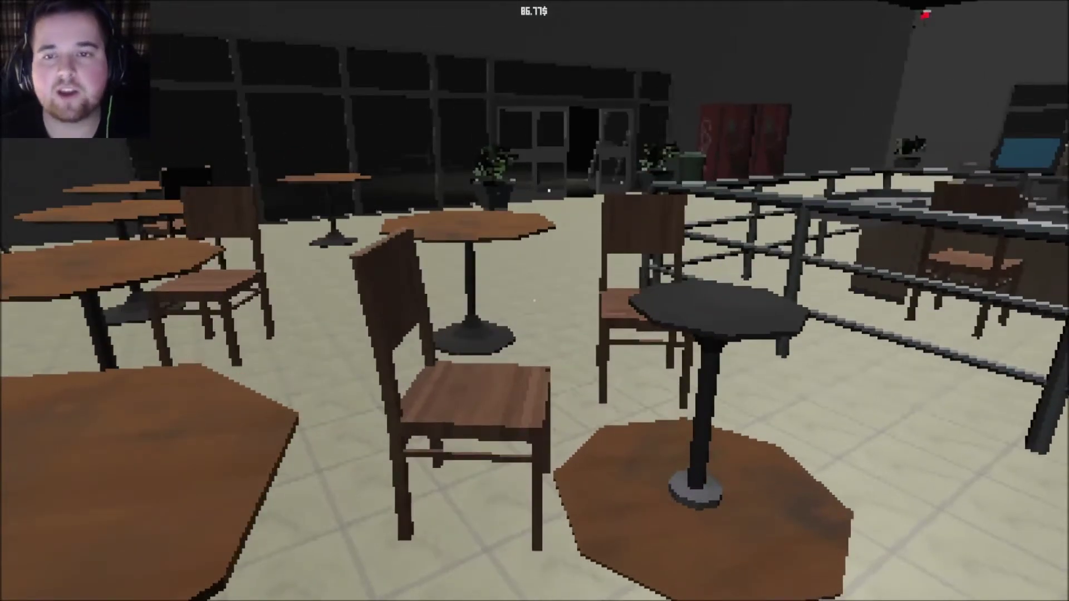
pyautogui.press('w')
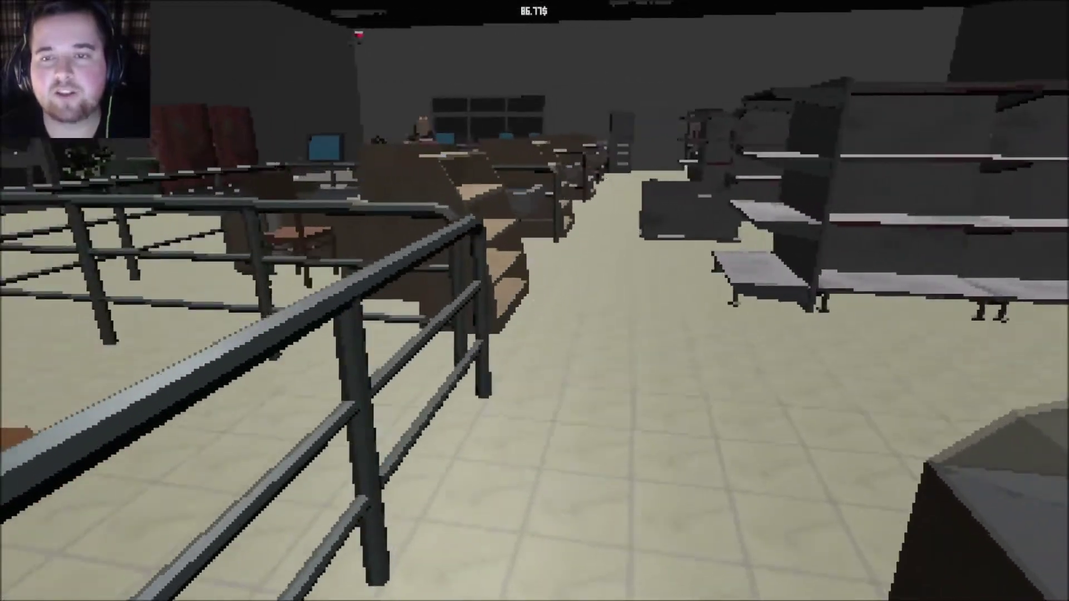
pyautogui.press('w')
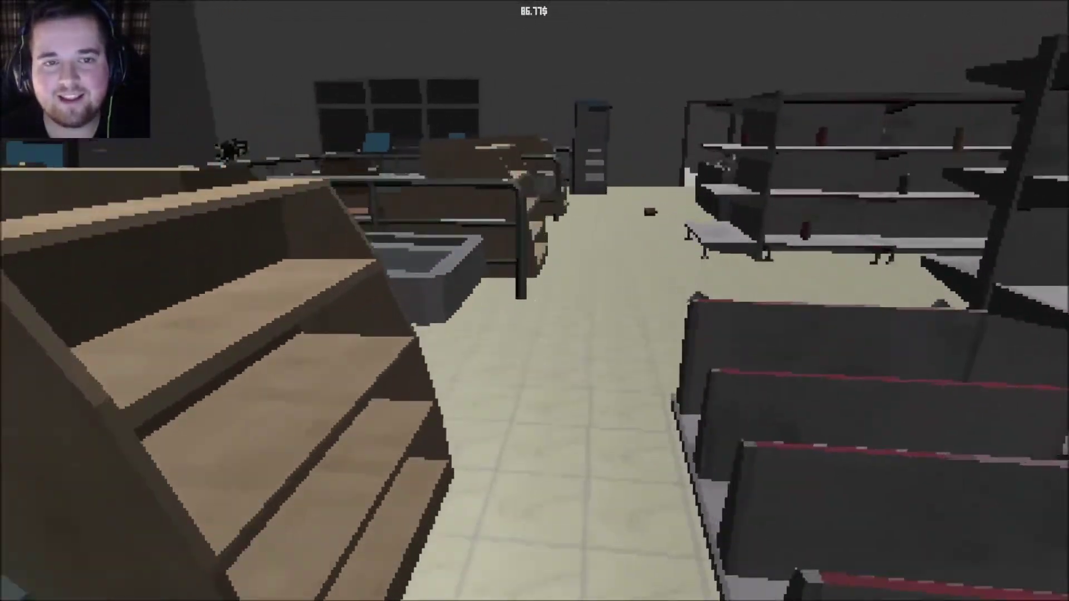
pyautogui.press('w')
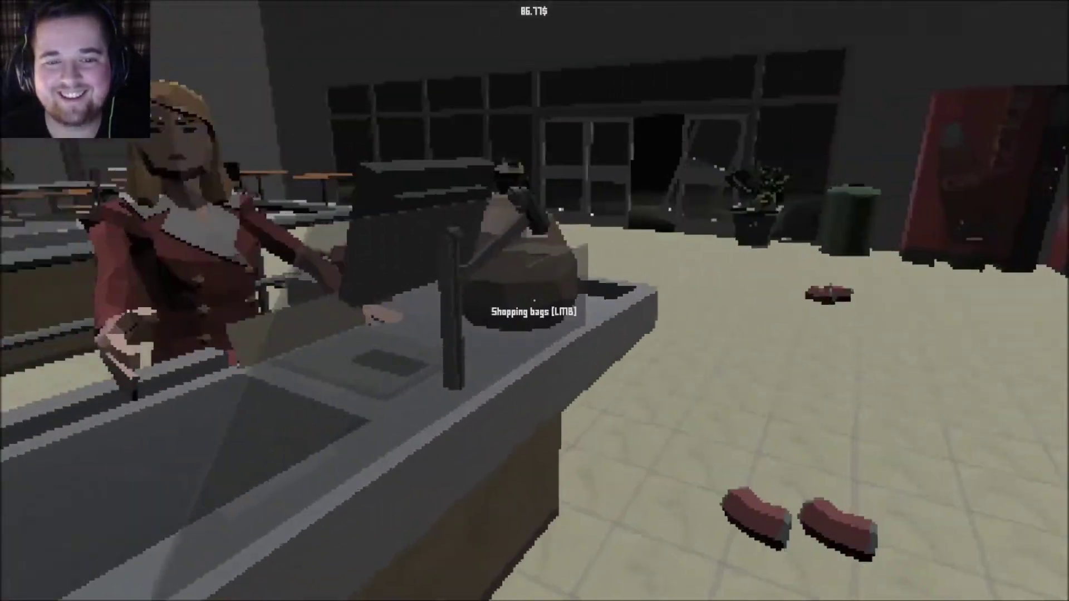
# Leave through the entrance doors and walk the dark street beside the beige wall.
pyautogui.press('s')
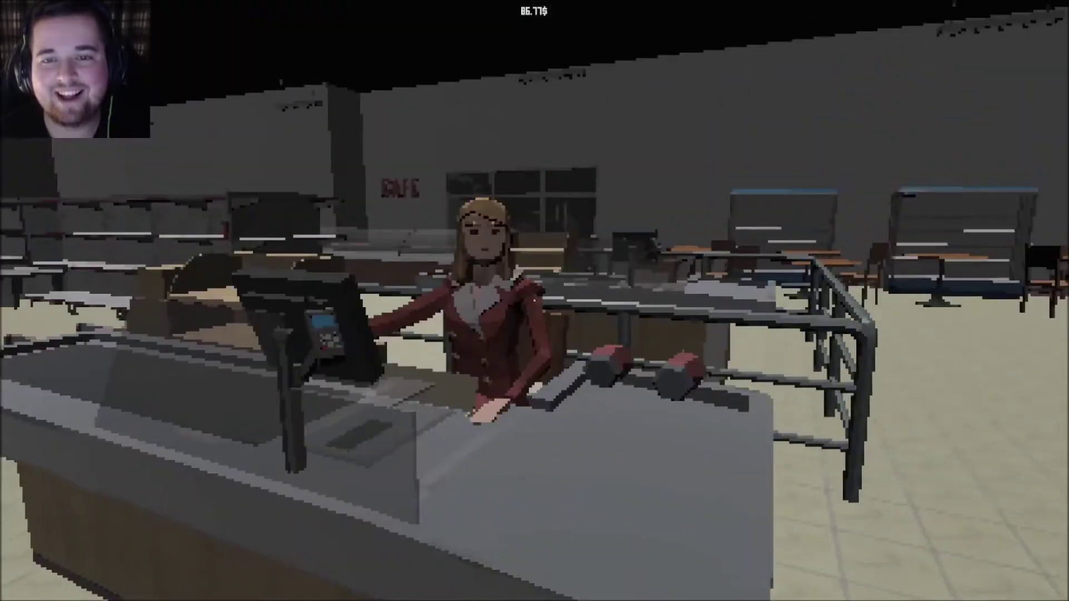
pyautogui.press('w')
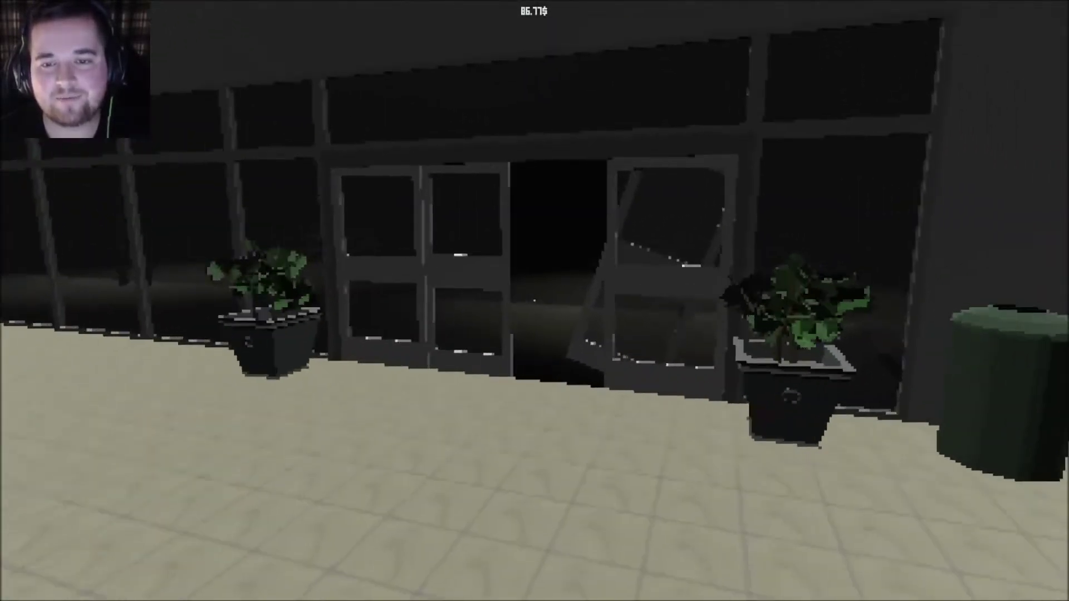
pyautogui.press('w')
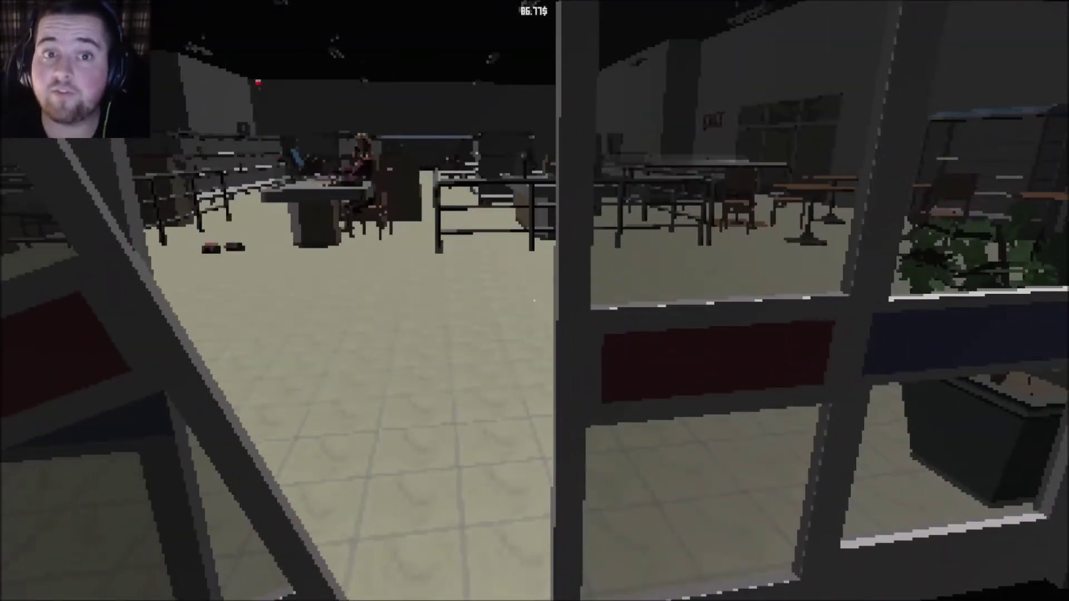
pyautogui.press('s')
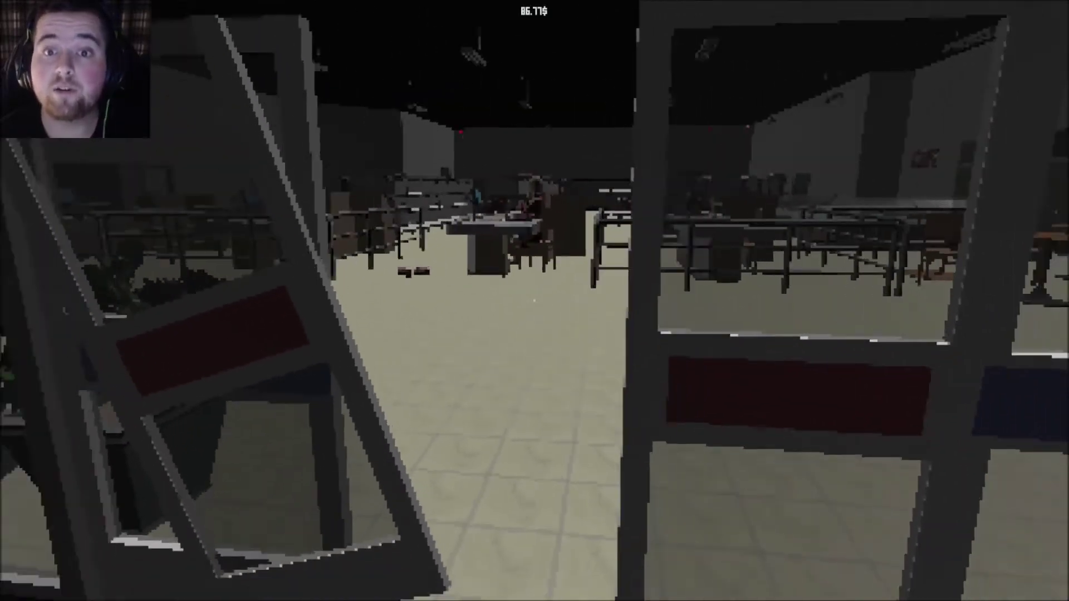
pyautogui.press('w')
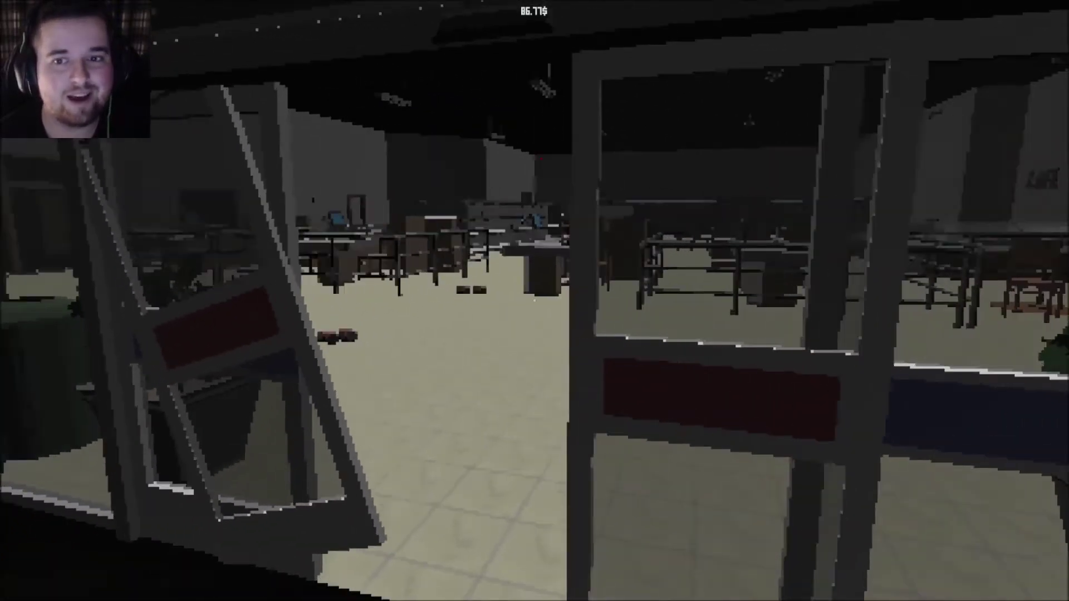
pyautogui.press('w')
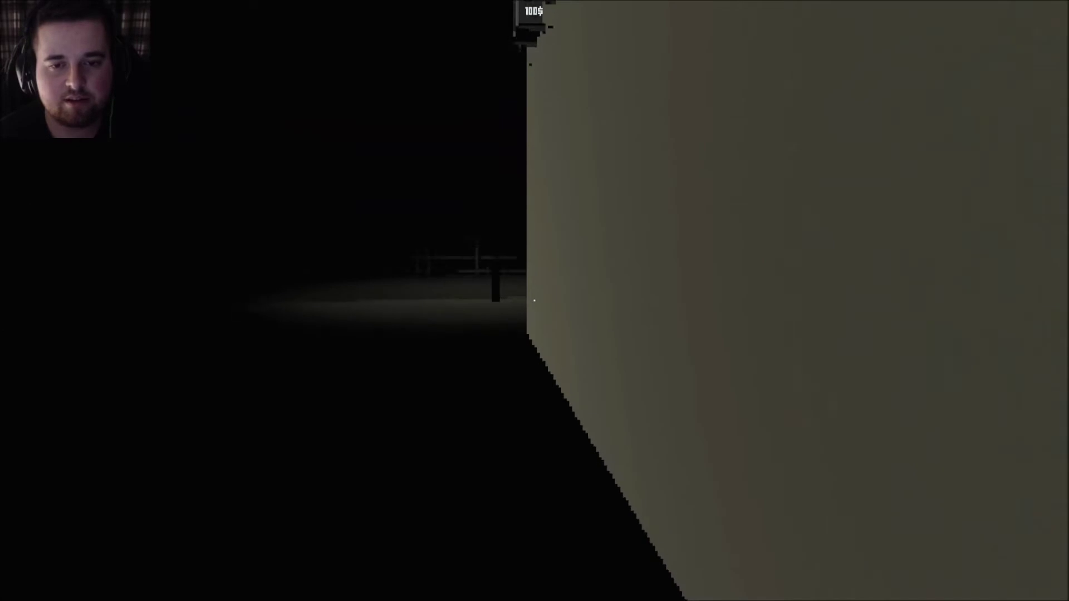
# Walk from the dark street through the open store doors and along the railing to the cashier.
pyautogui.press('w')
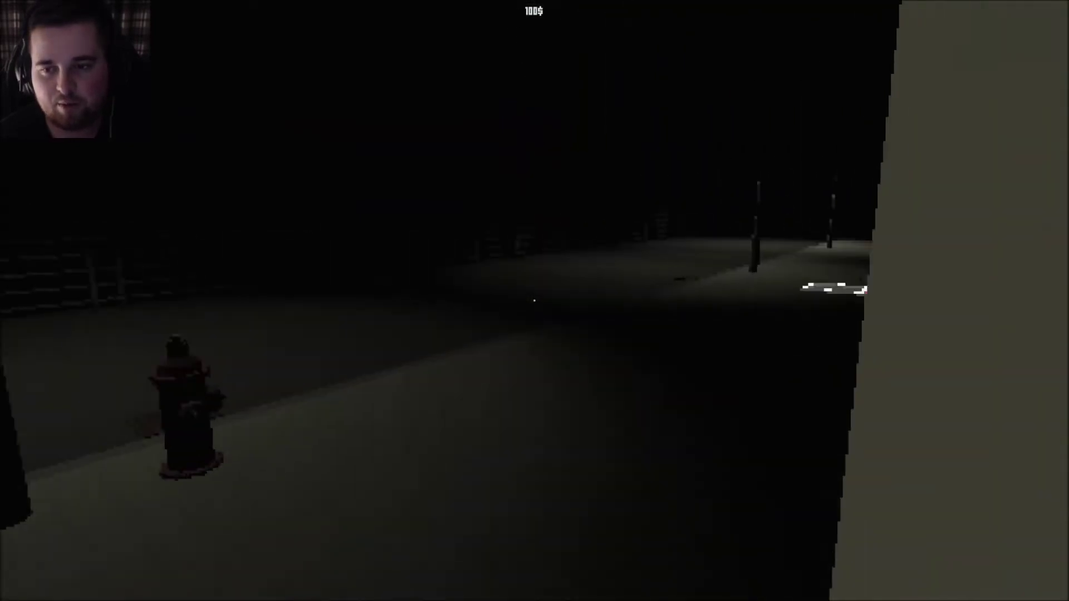
pyautogui.press('w')
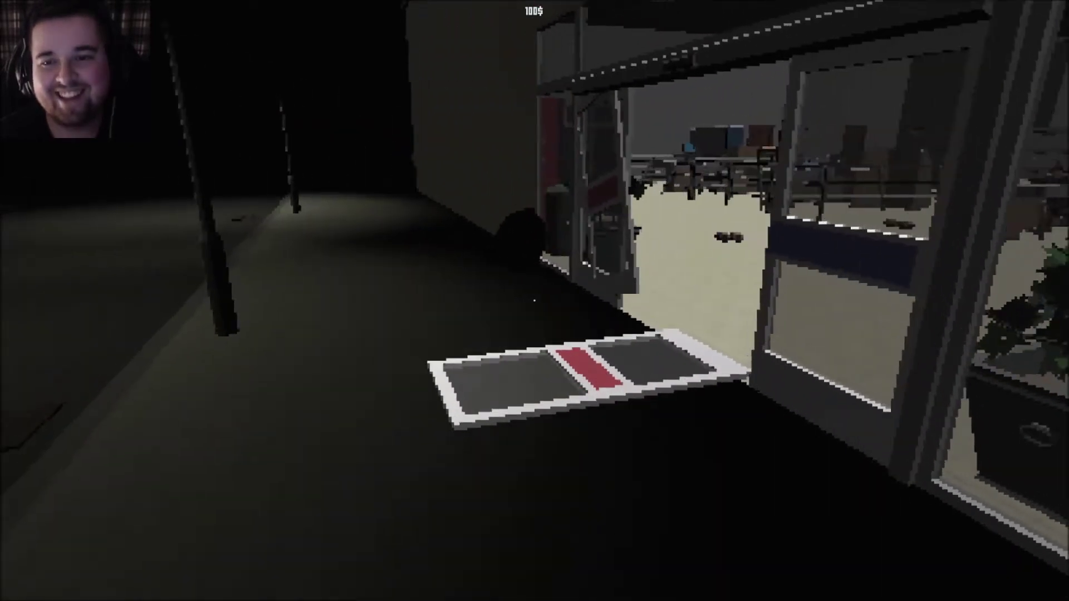
pyautogui.press('w')
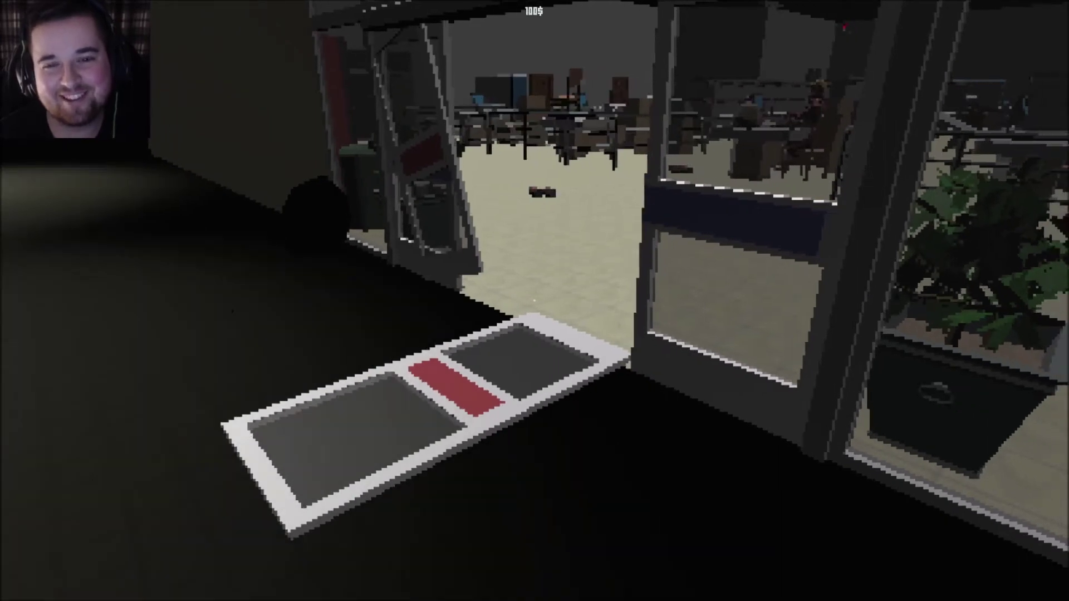
pyautogui.press('w')
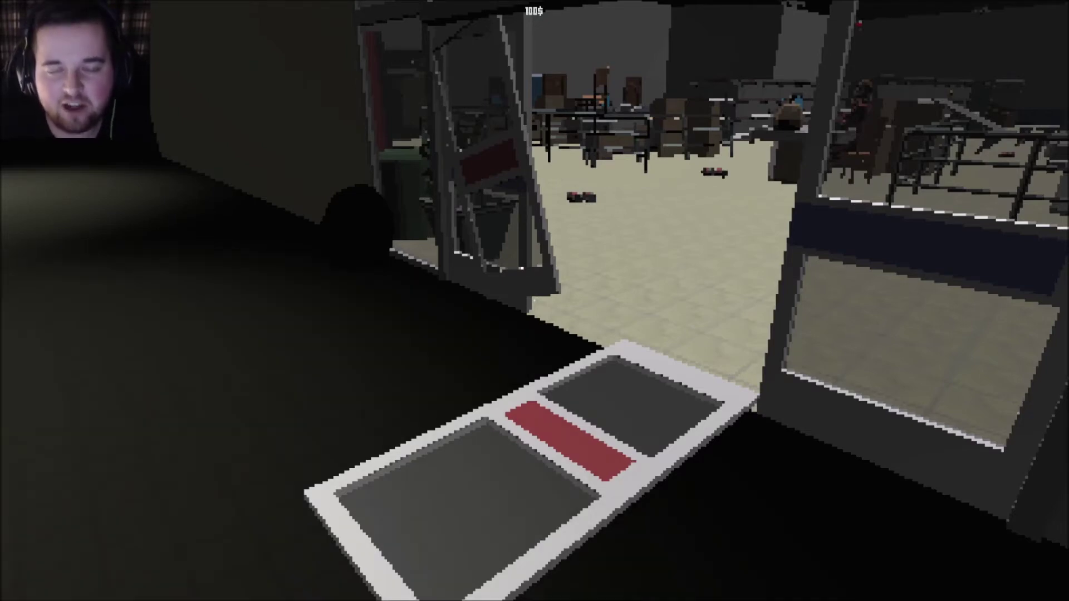
pyautogui.press('w')
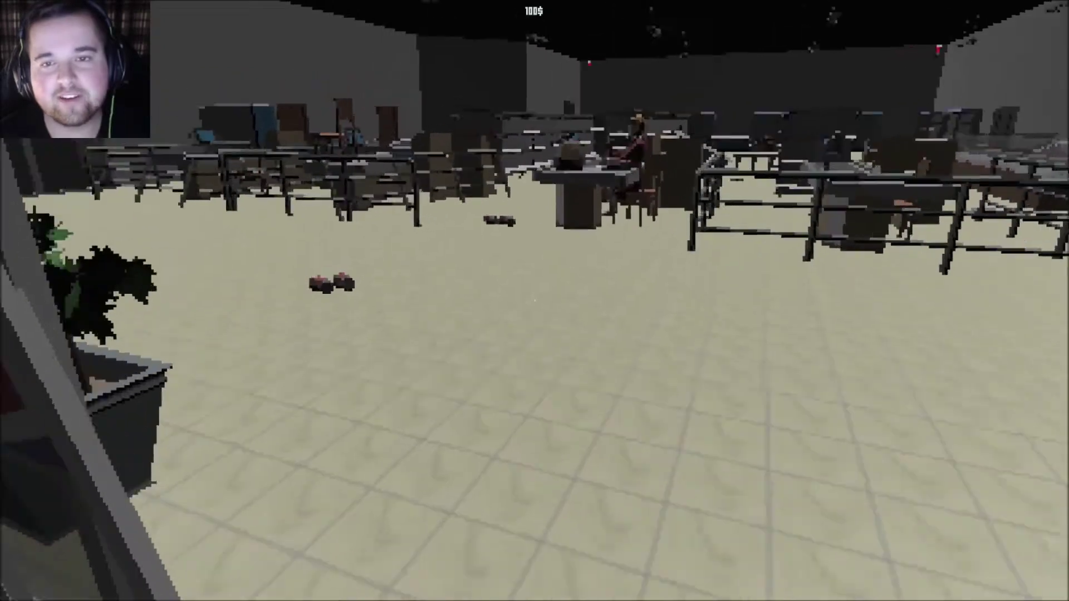
pyautogui.press('w')
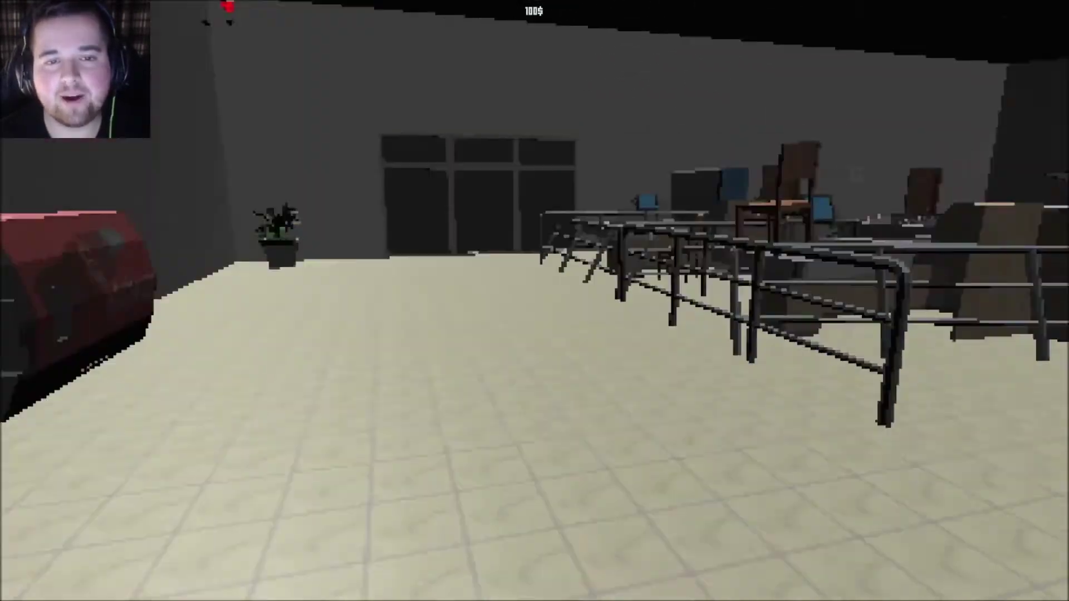
pyautogui.press('w')
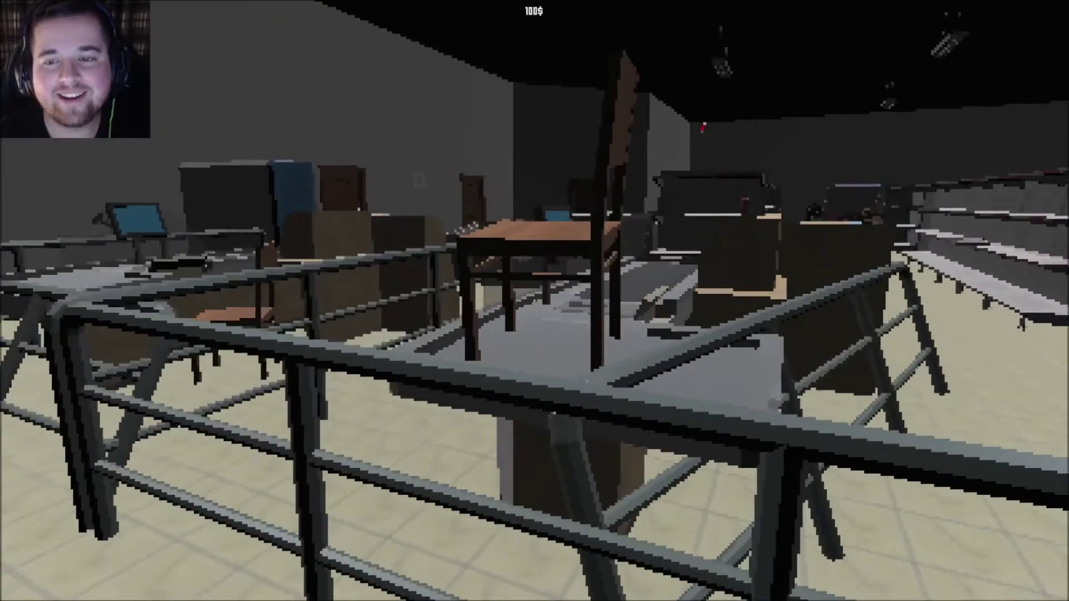
pyautogui.press('w')
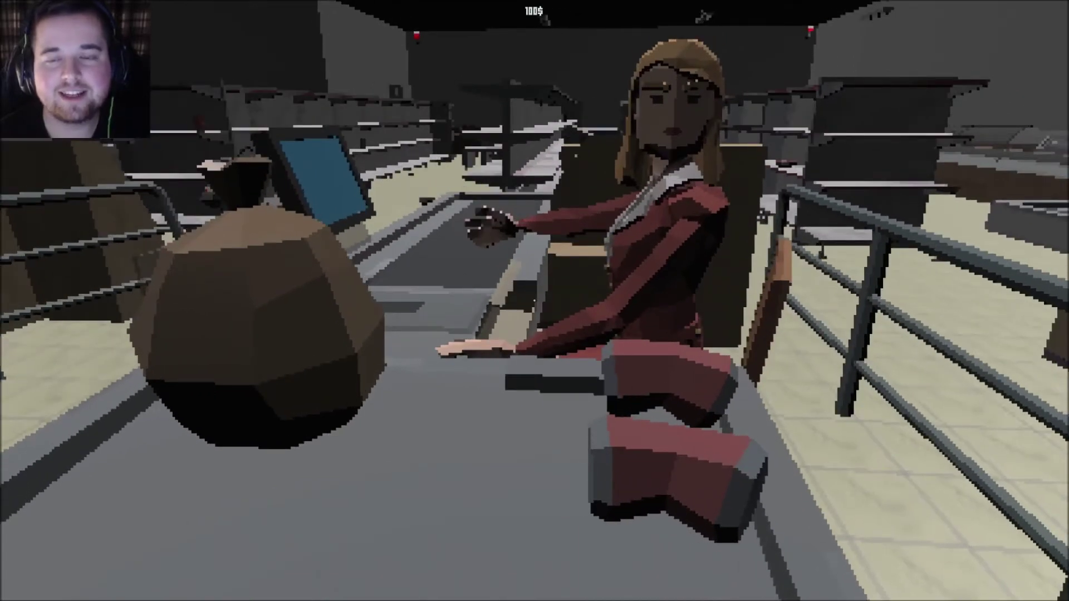
# Check the list, then pass the red-edged shelves and cafe tables to the double doors.
pyautogui.press('Tab')
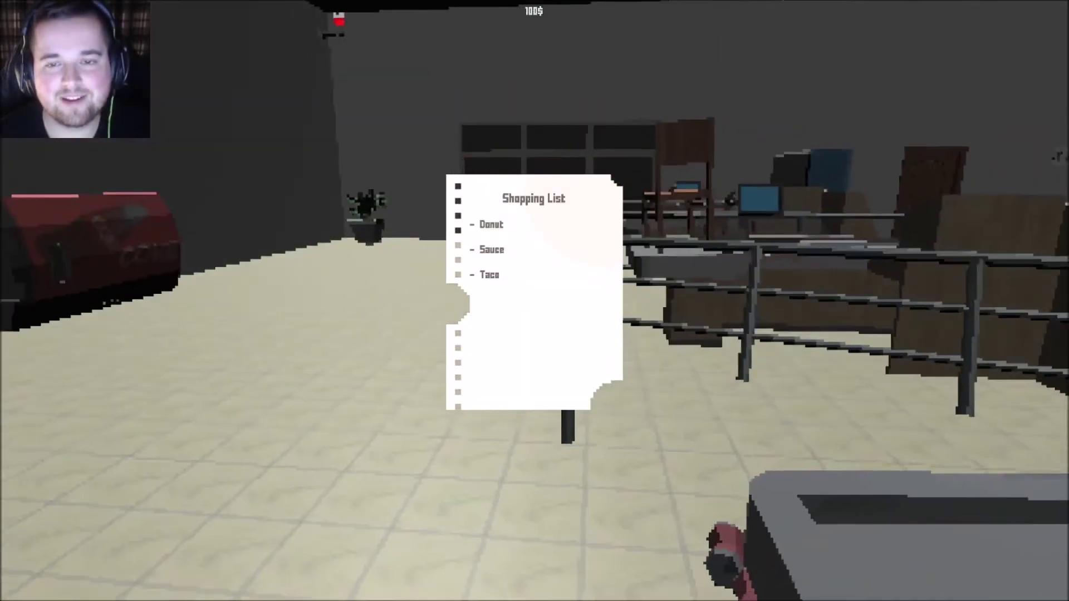
pyautogui.press('w')
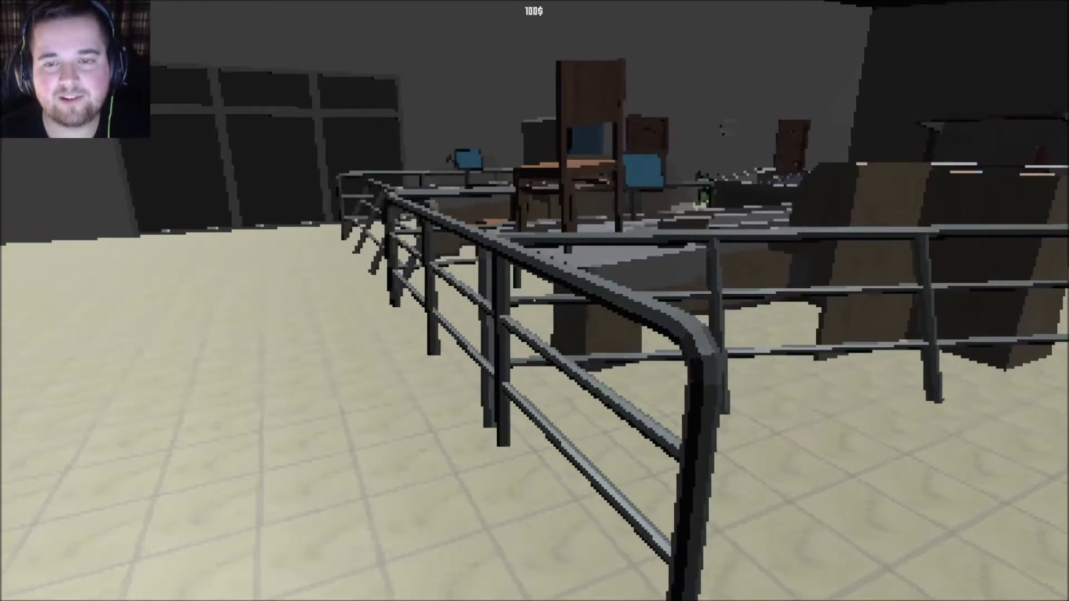
pyautogui.press('w')
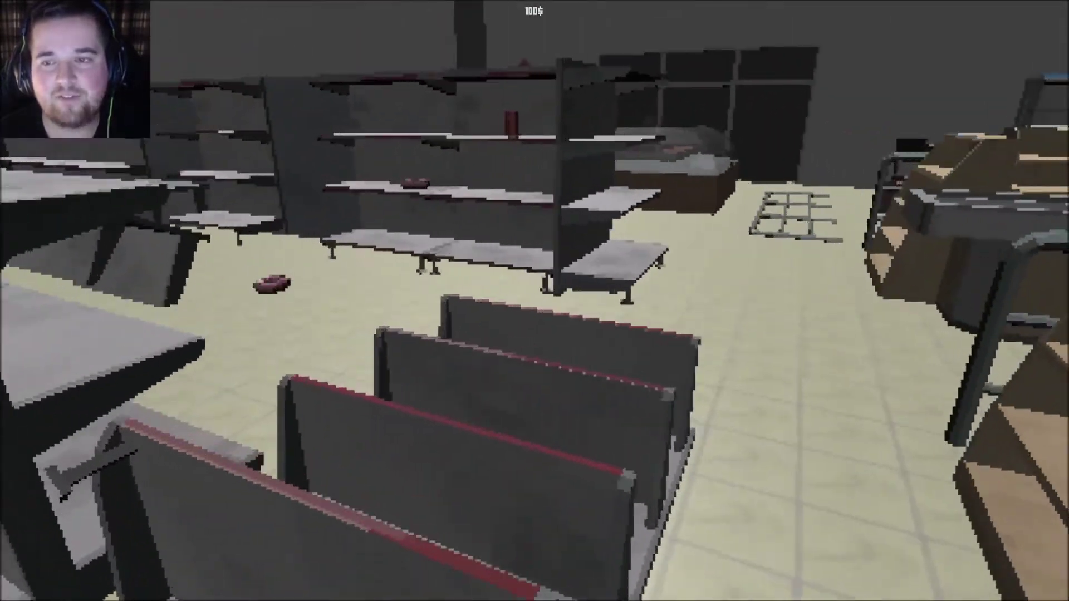
pyautogui.press('w')
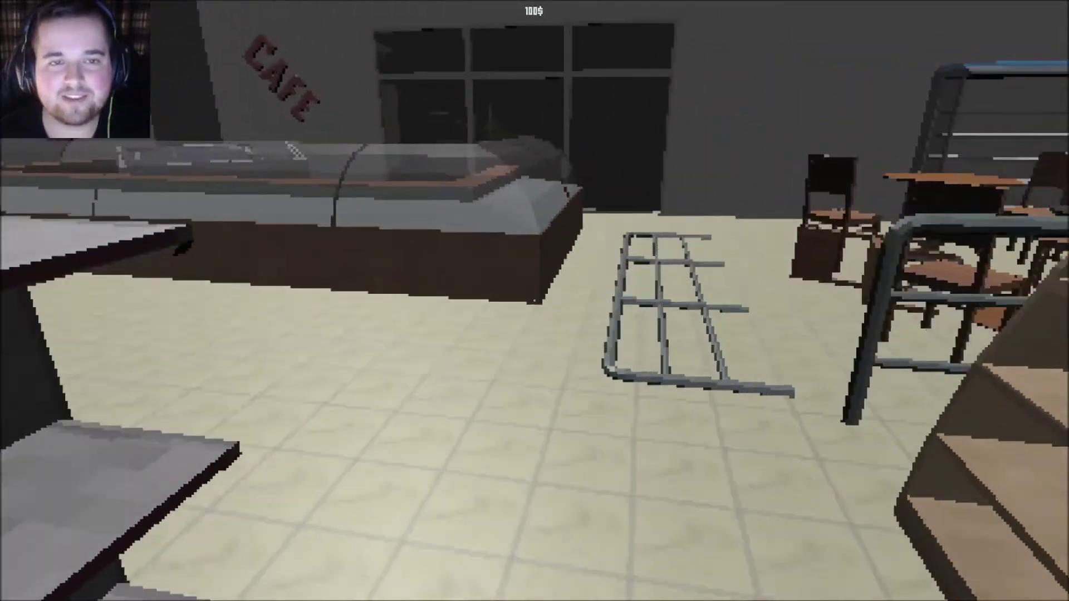
pyautogui.press('w')
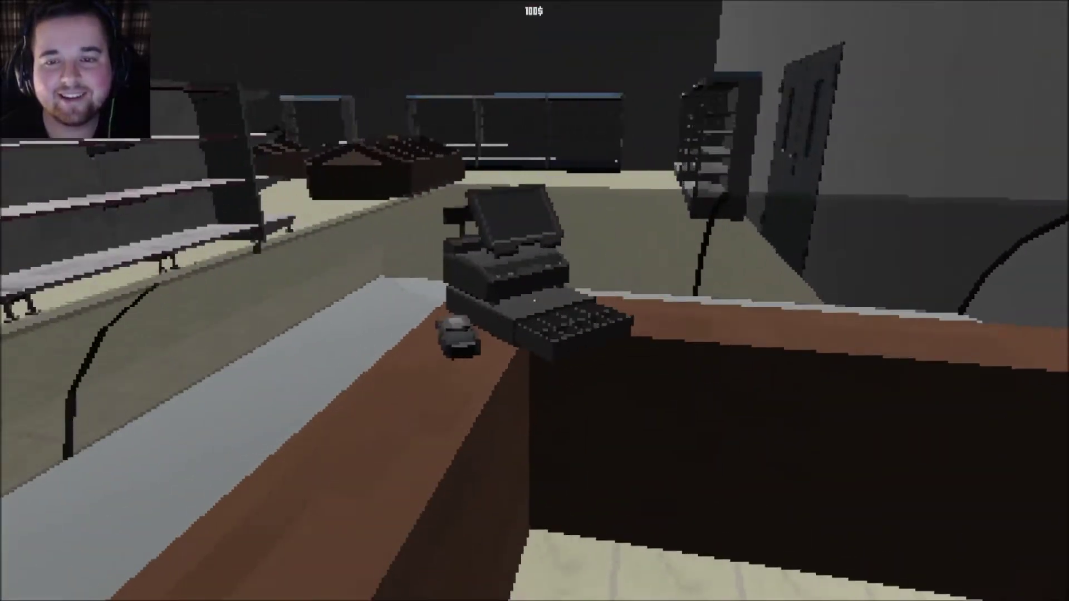
pyautogui.press('Tab')
pyautogui.press('w')
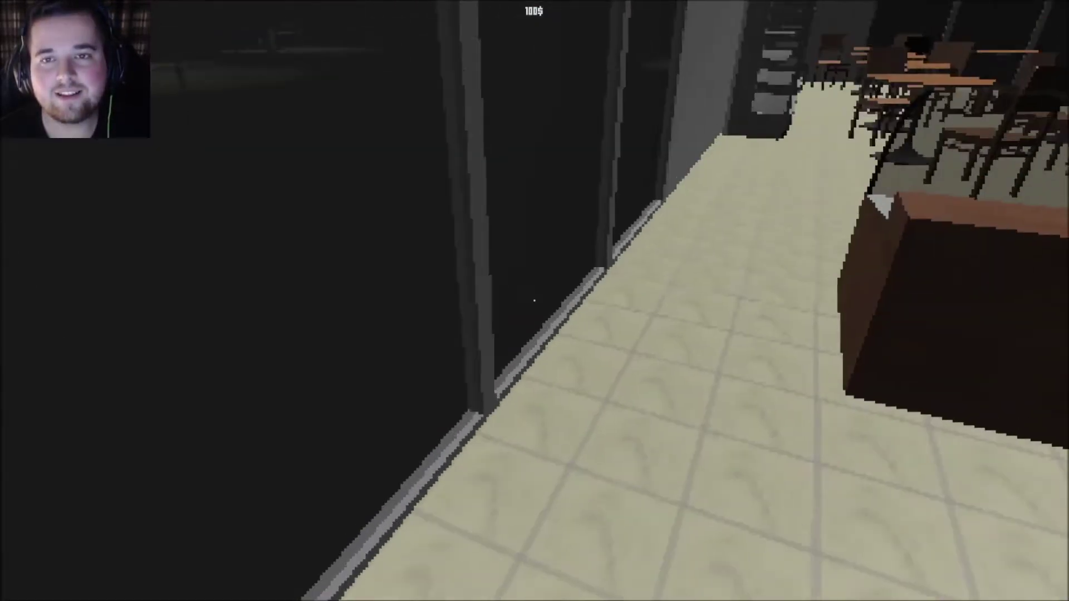
pyautogui.press('w')
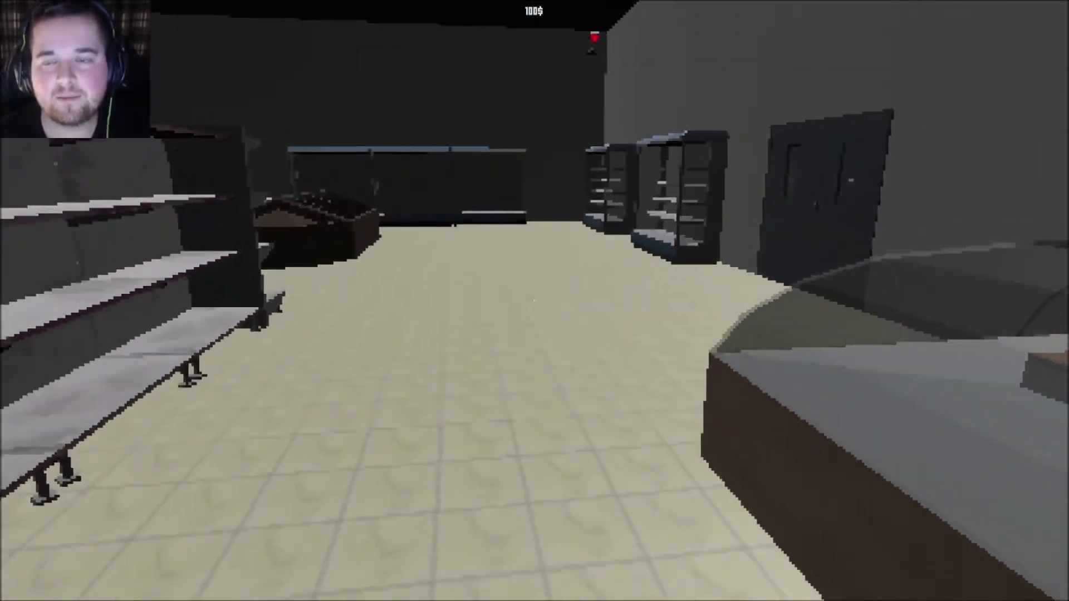
pyautogui.press('Tab')
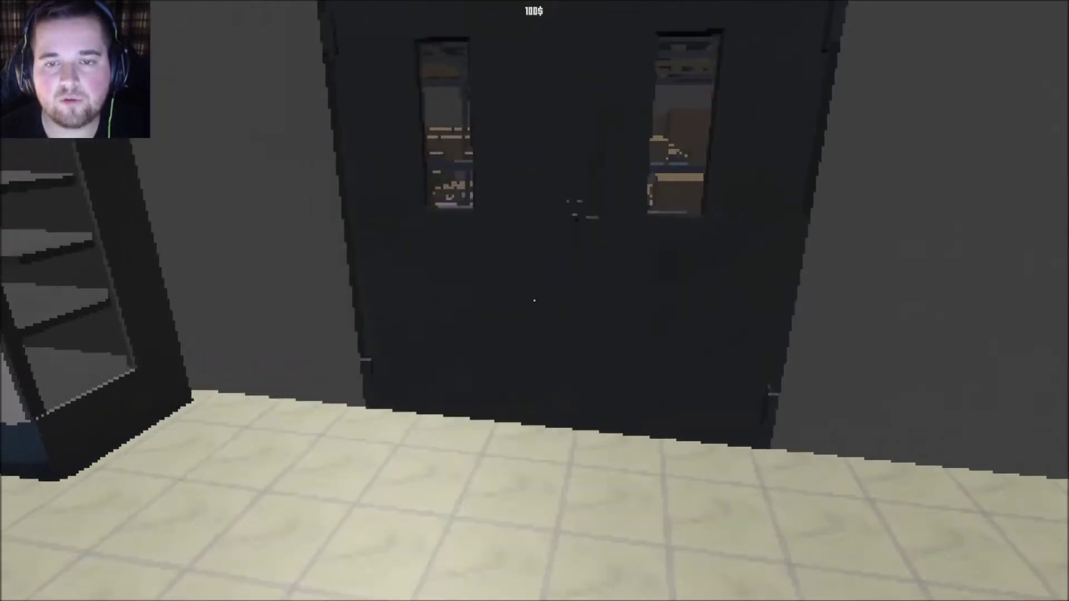
pyautogui.press('w')
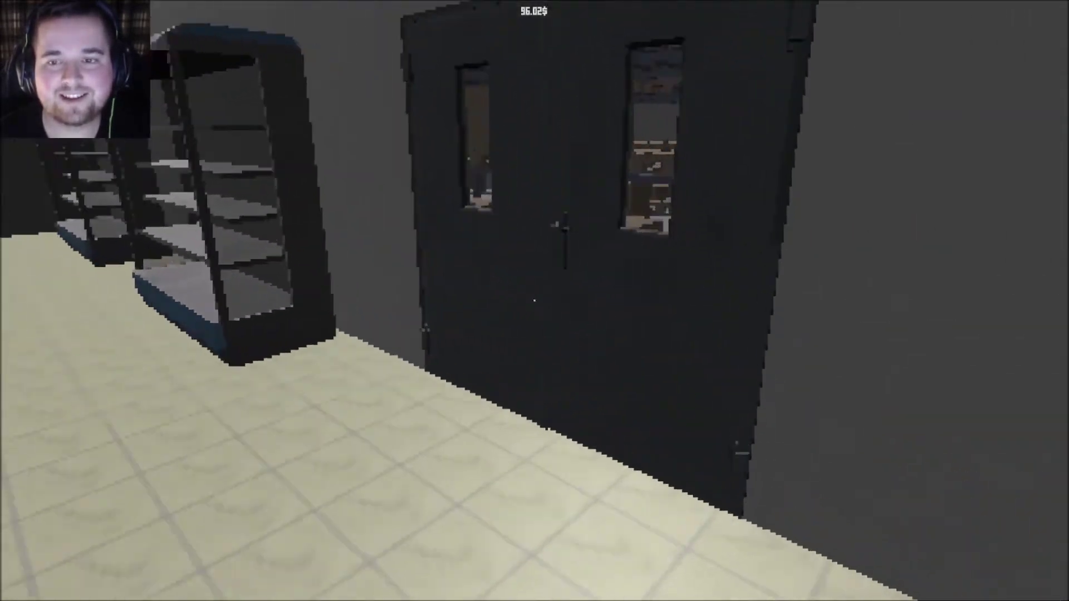
pyautogui.press('w')
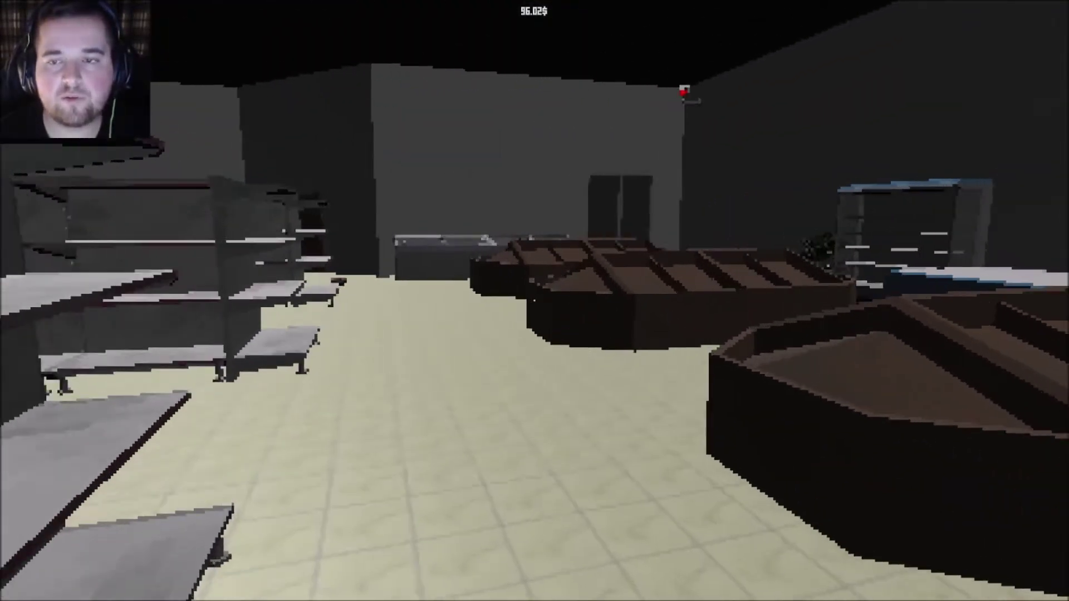
# Walk down the long shelf aisle to the shelf holding the donut.
pyautogui.press('w')
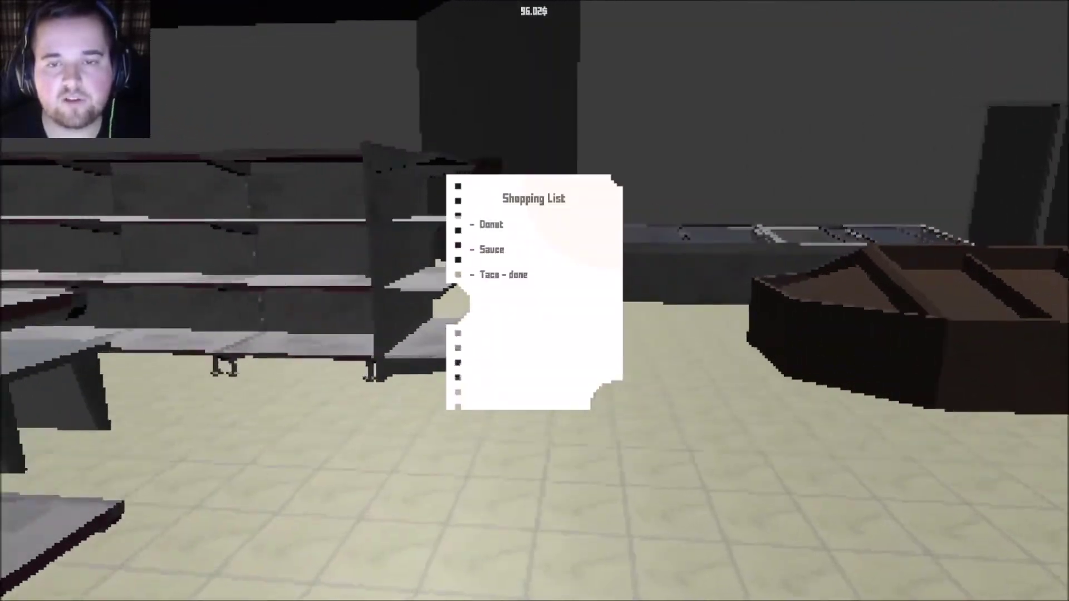
pyautogui.press('w')
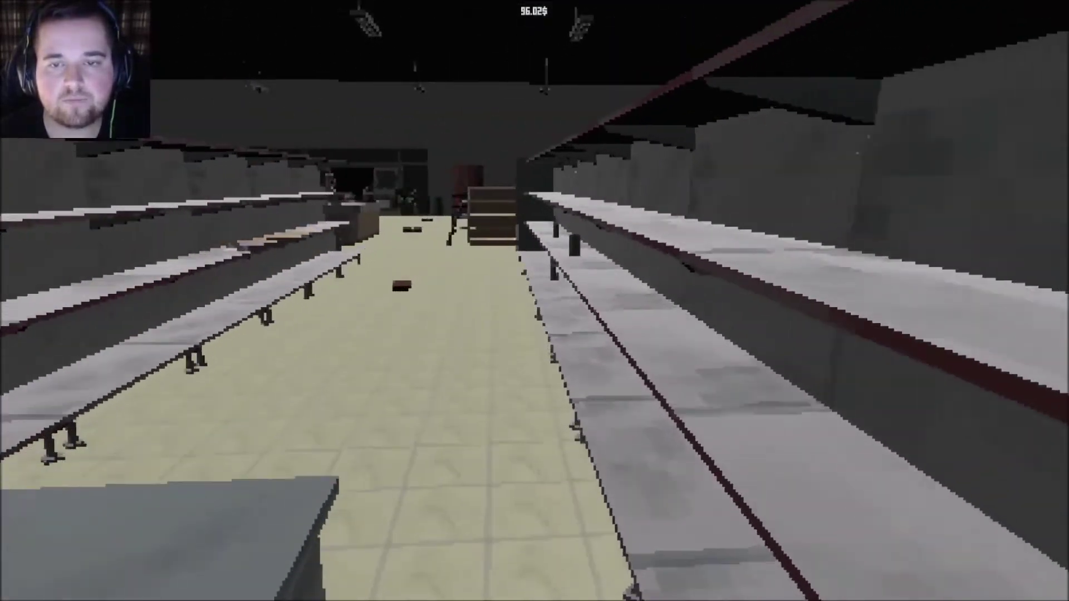
pyautogui.press('w')
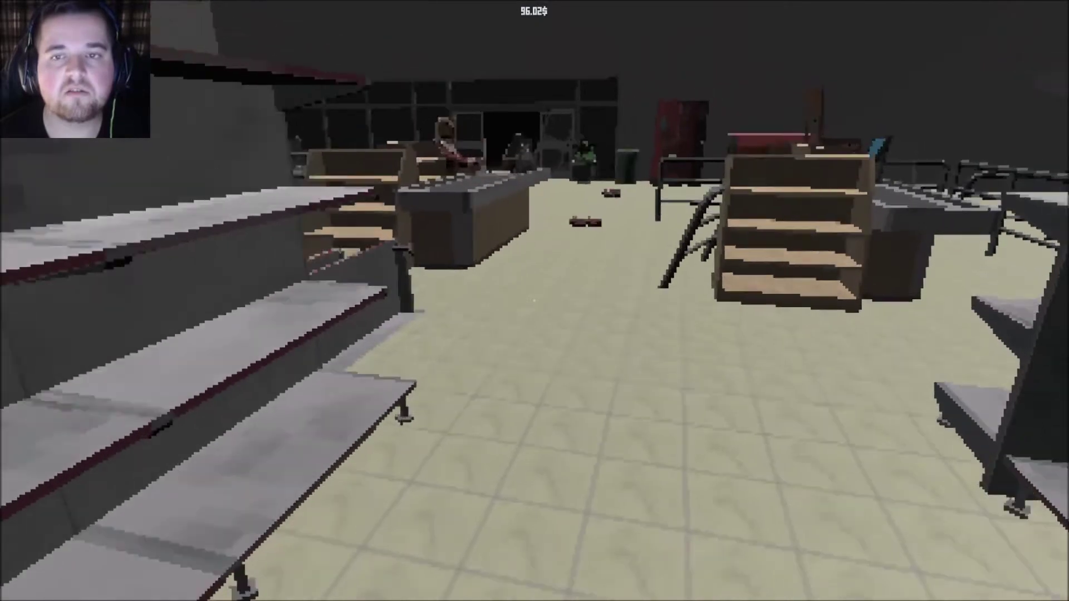
pyautogui.press('w')
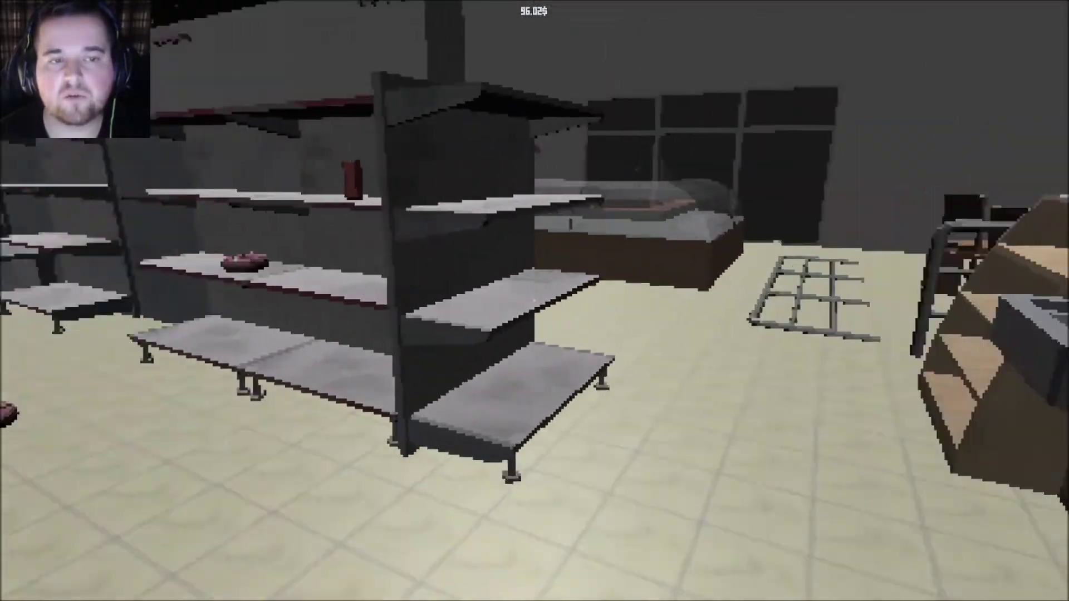
pyautogui.press('w')
# Pick up and drop the donut twice, then take the red bottle from the shelf.
pyautogui.press('e')
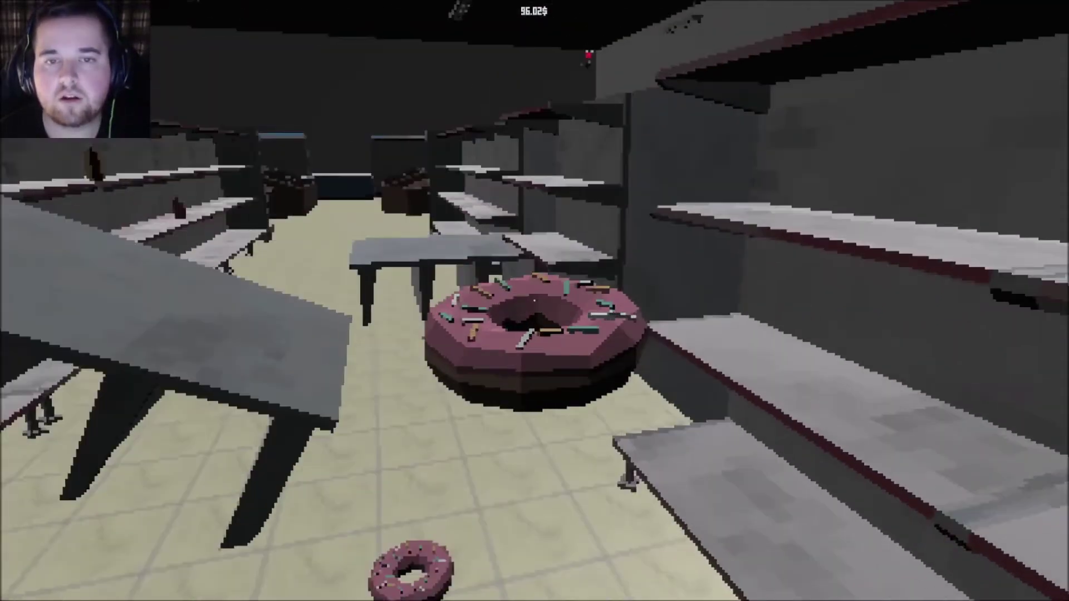
pyautogui.press('e')
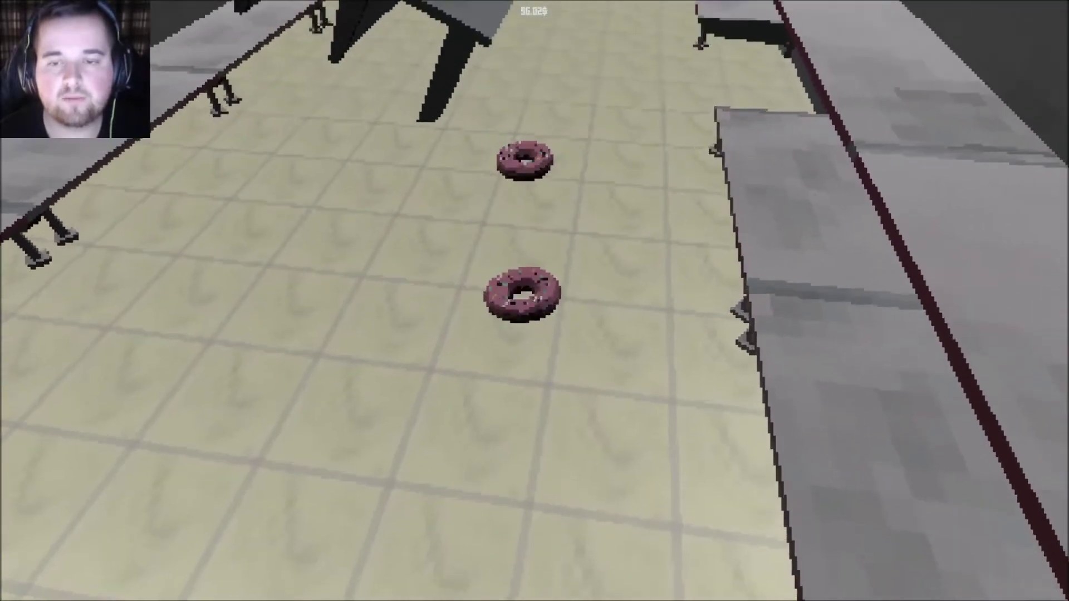
pyautogui.press('e')
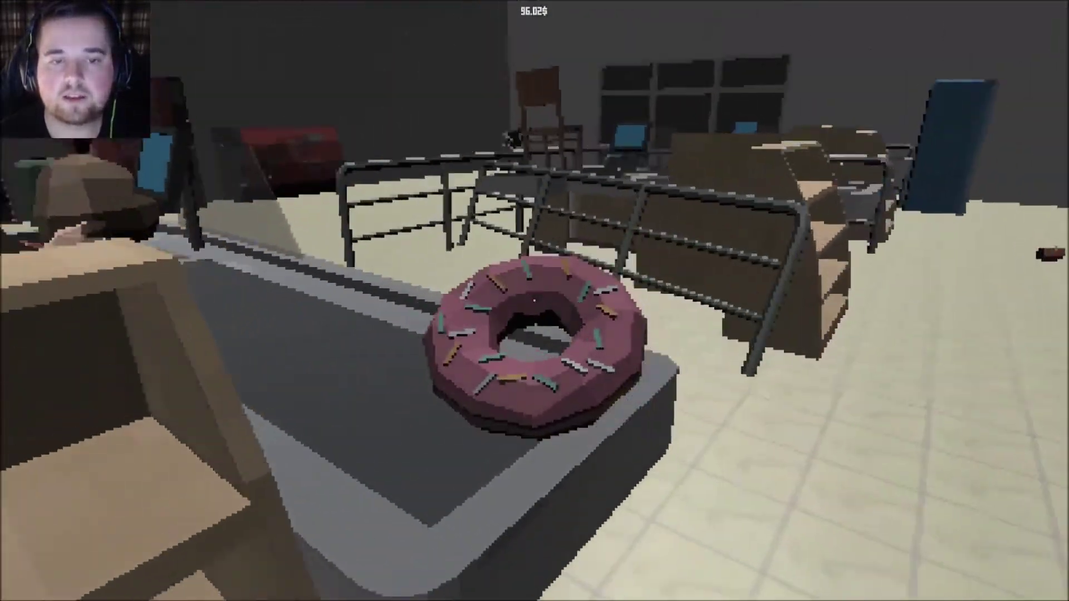
pyautogui.press('e')
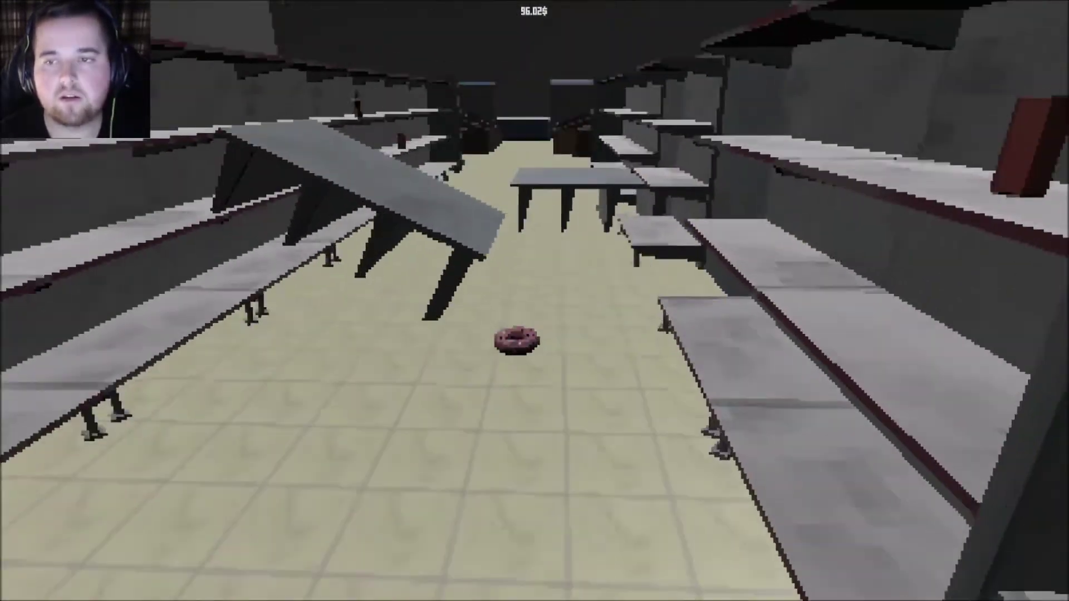
pyautogui.press('w')
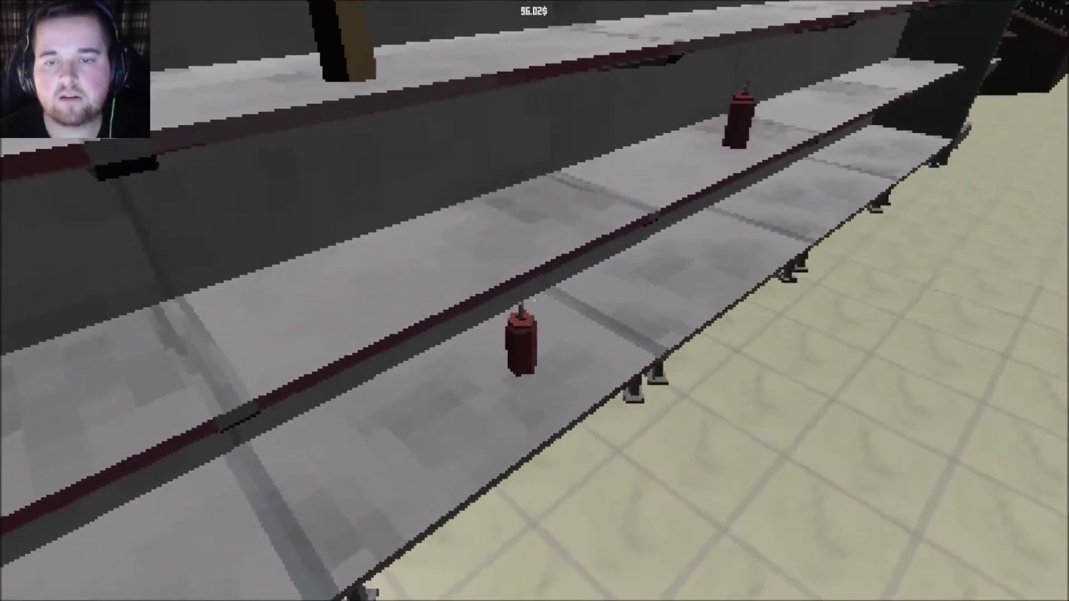
pyautogui.press('e')
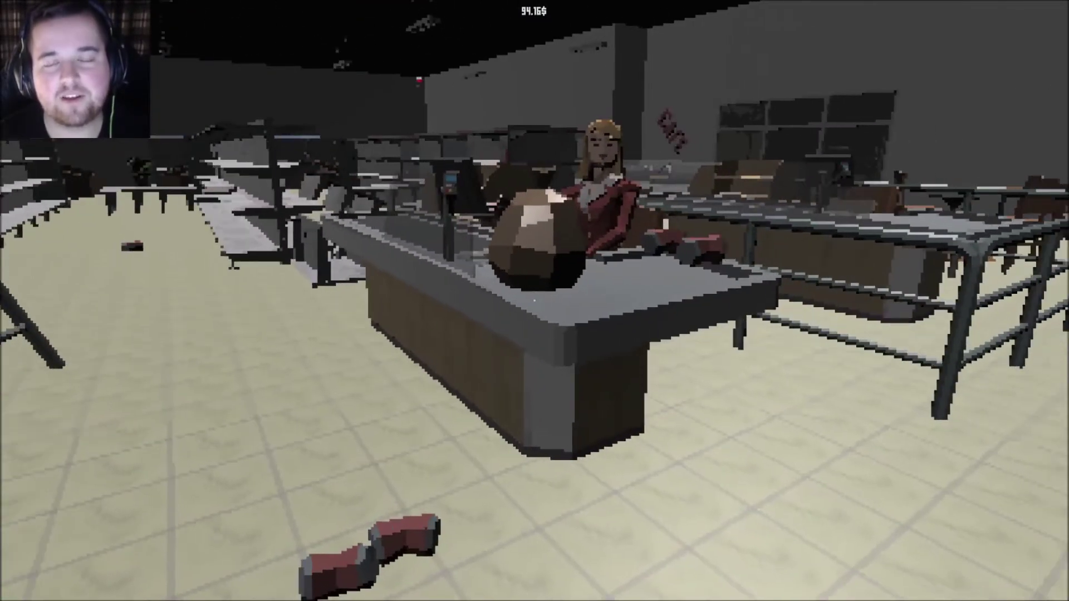
# Take the shopping bag from the checkout counter and walk out onto the dark street.
pyautogui.press('w')
pyautogui.click(534, 302)
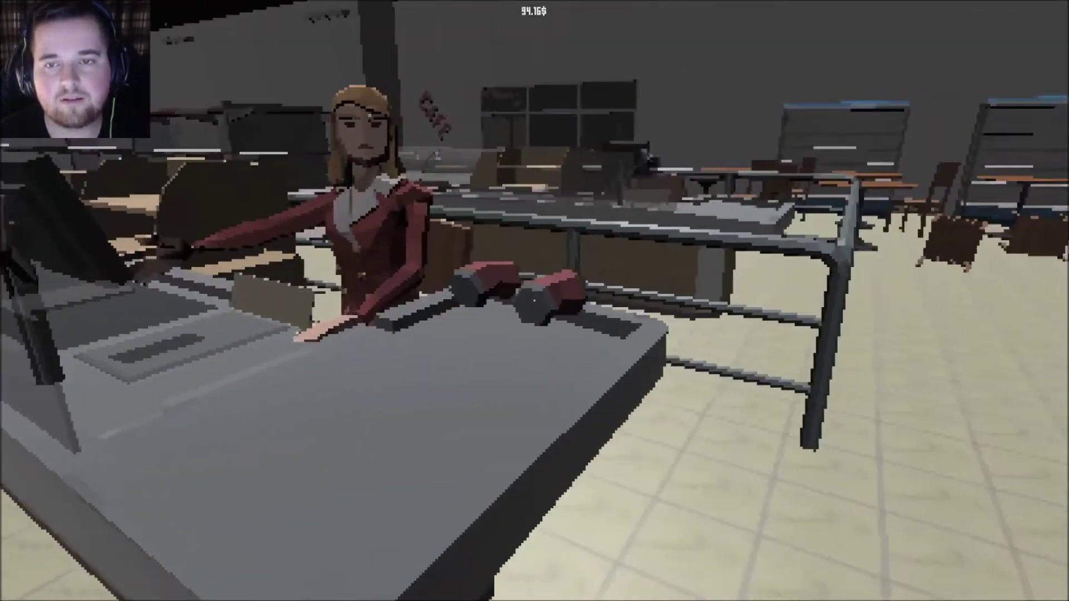
pyautogui.press('w')
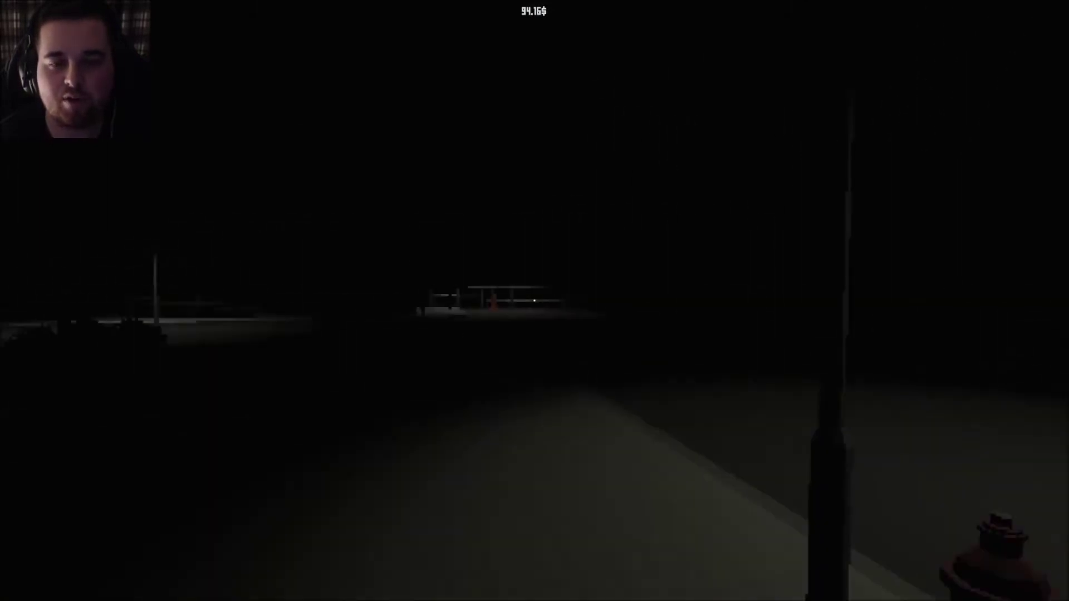
# Walk around the rear of the parked car and past the building corner.
pyautogui.press('w')
pyautogui.press('w')
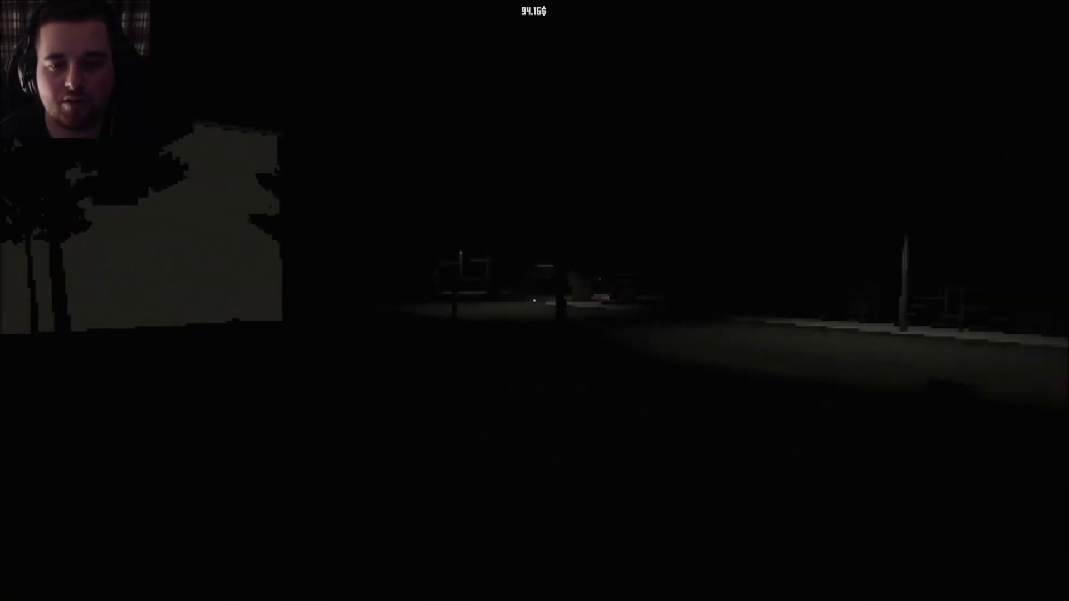
pyautogui.press('w')
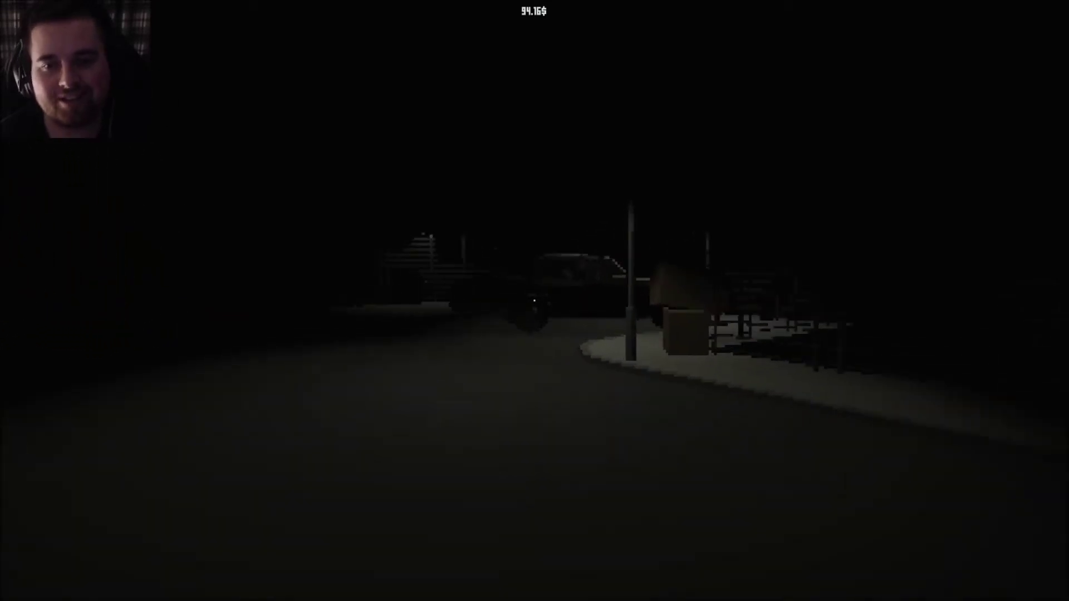
pyautogui.press('w')
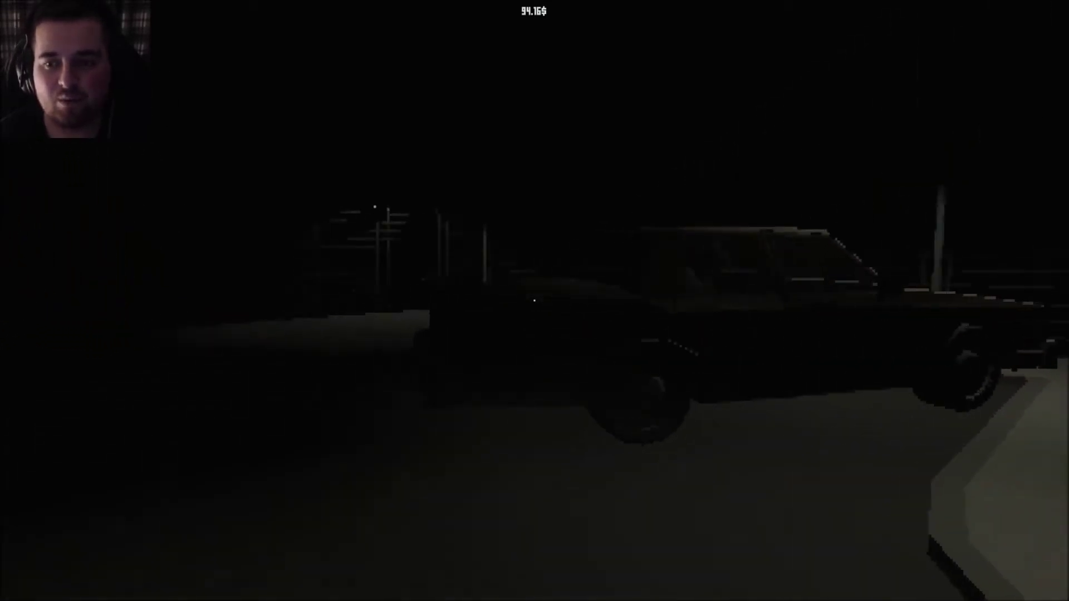
pyautogui.press('w')
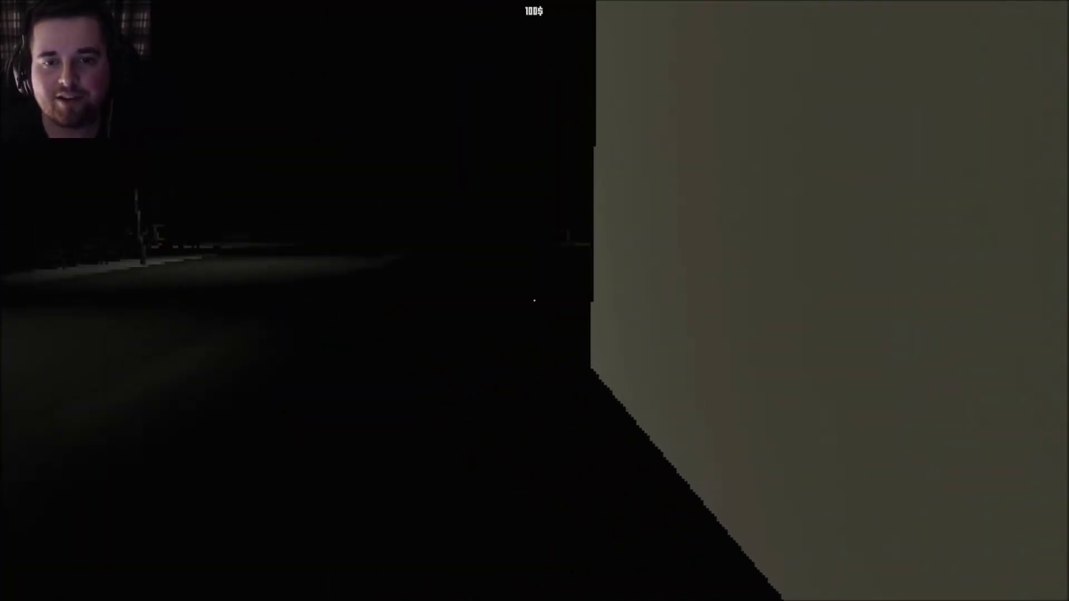
pyautogui.press('w')
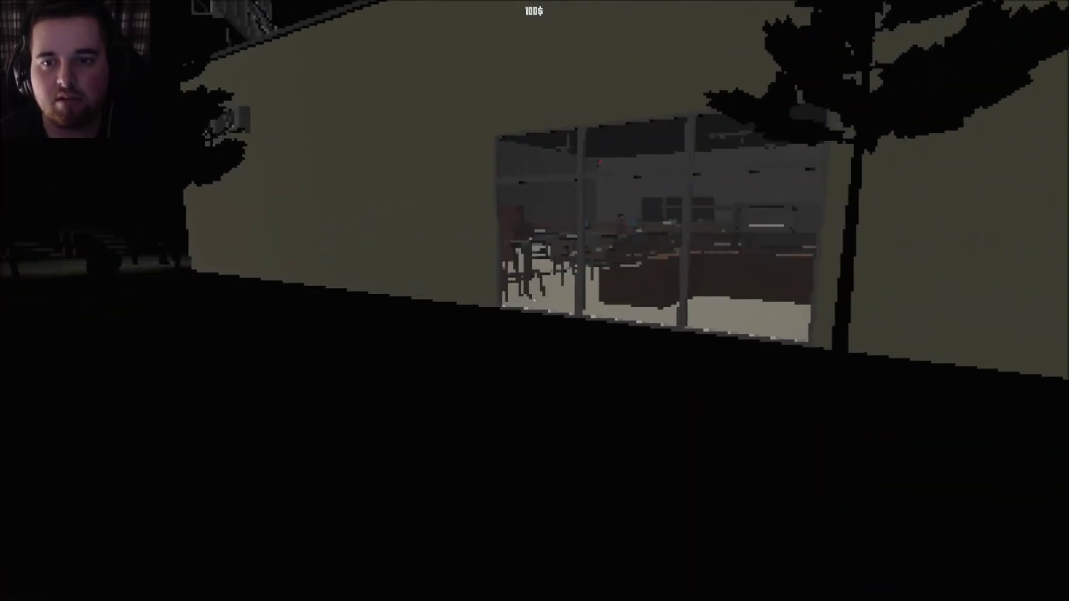
# Walk along the lit windows, through the glass doors, and switch on the flashlight.
pyautogui.press('w')
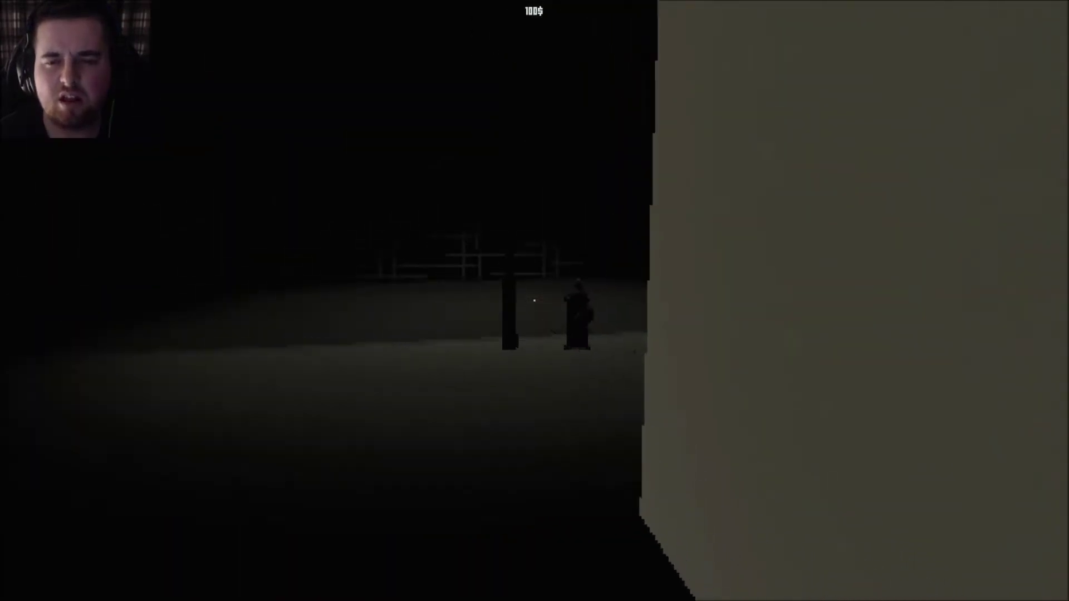
pyautogui.press('w')
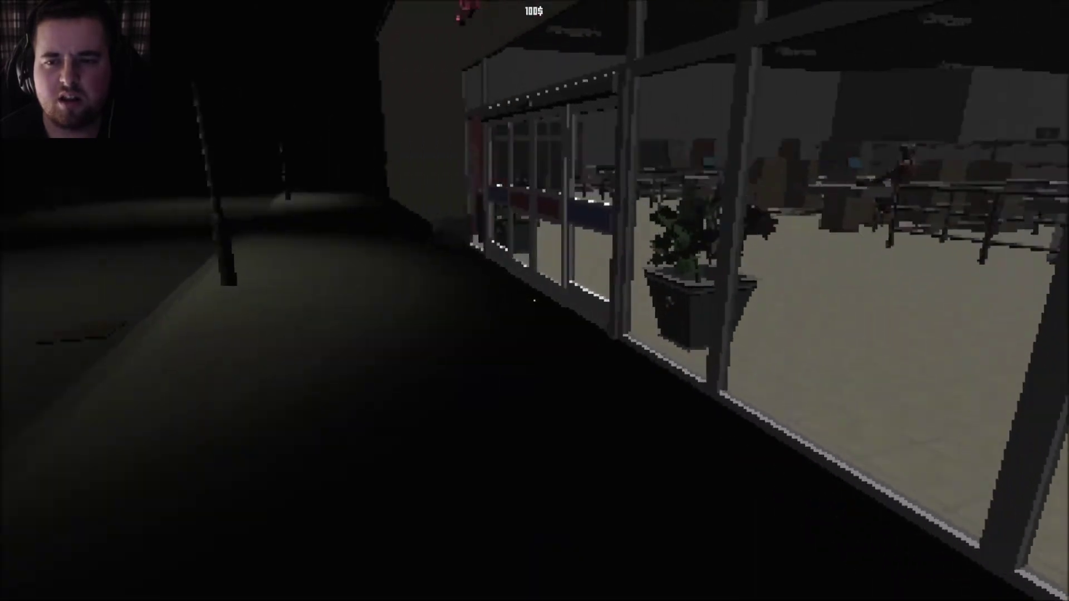
pyautogui.press('w')
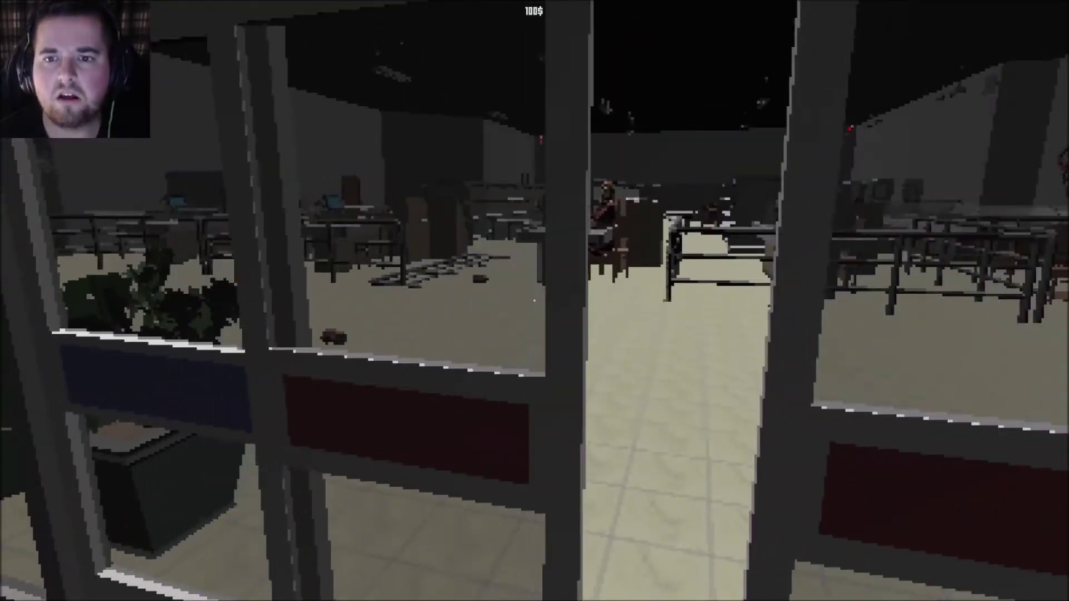
pyautogui.press('w')
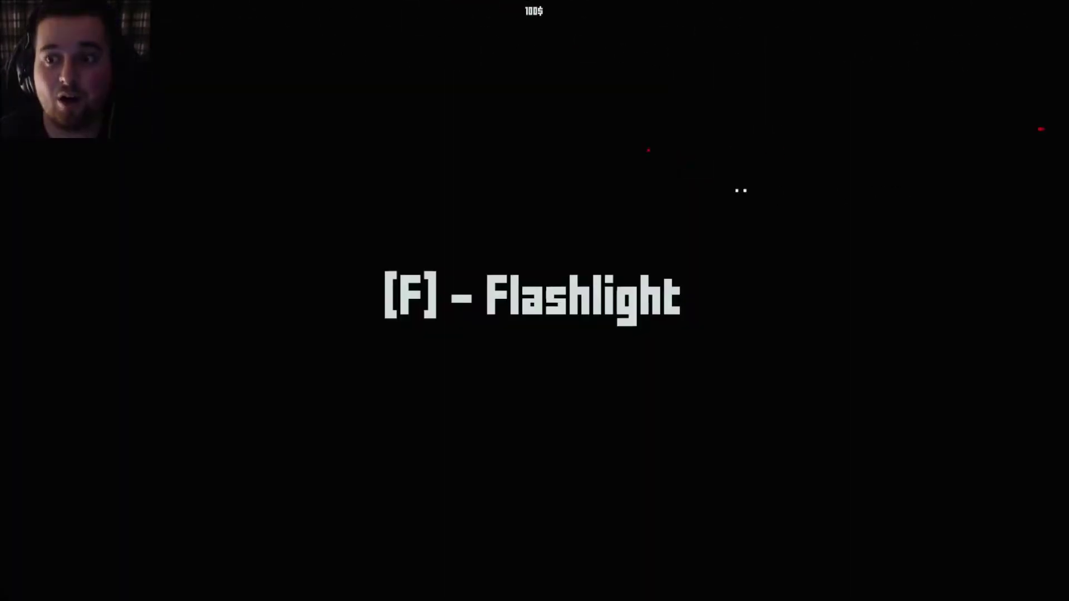
pyautogui.press('f')
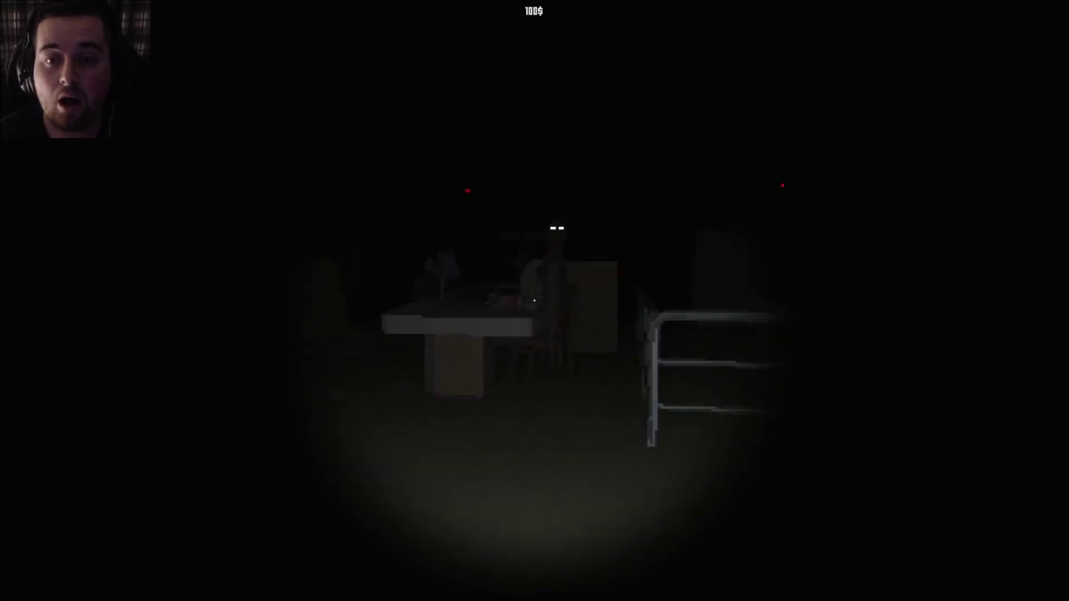
# Talk to the pale-eyed figure by the desk, then head toward the back door.
pyautogui.press('w')
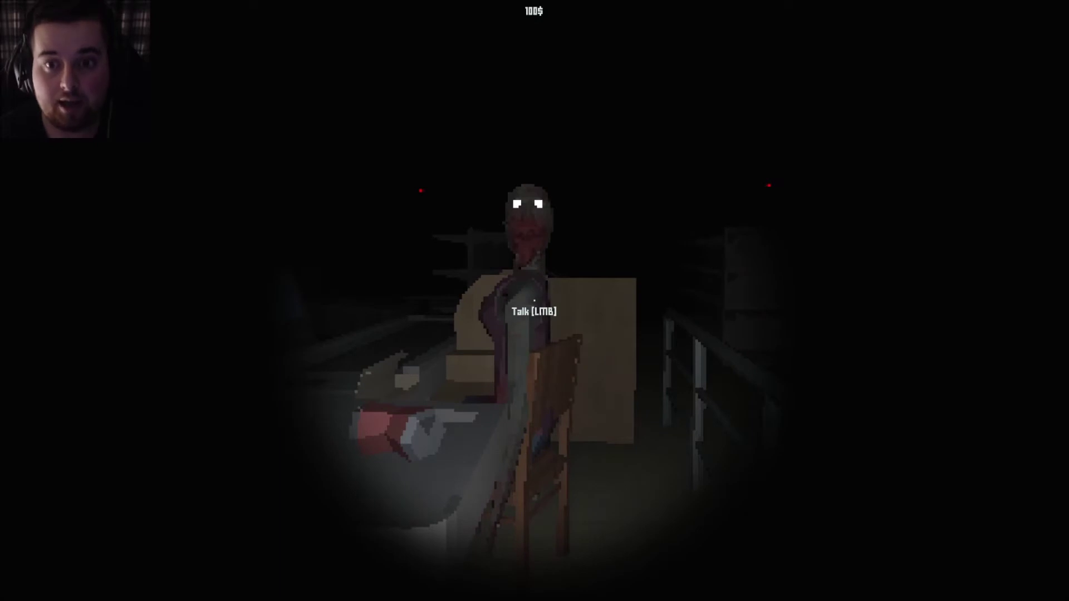
pyautogui.click(535, 300)
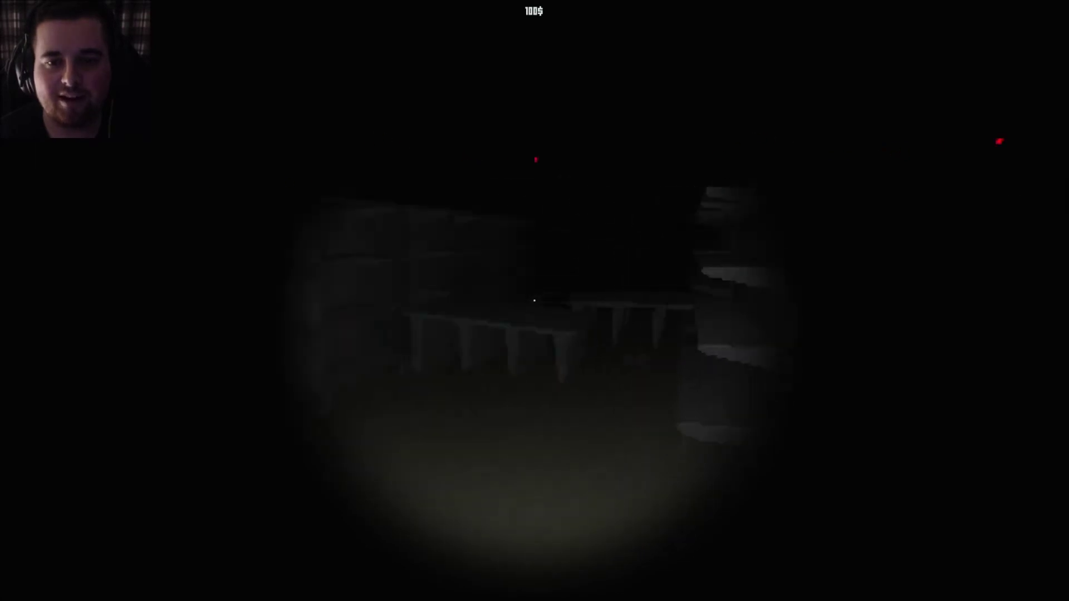
pyautogui.press('w')
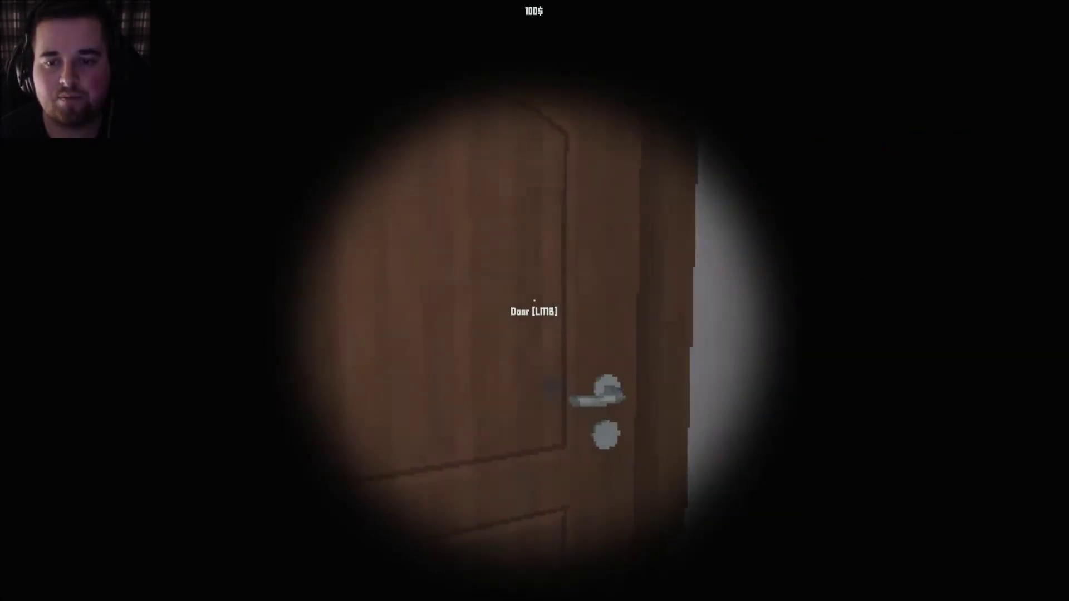
# Open the back door, washroom stall, wooden hallway door and storeroom doors.
pyautogui.click(535, 301)
pyautogui.press('w')
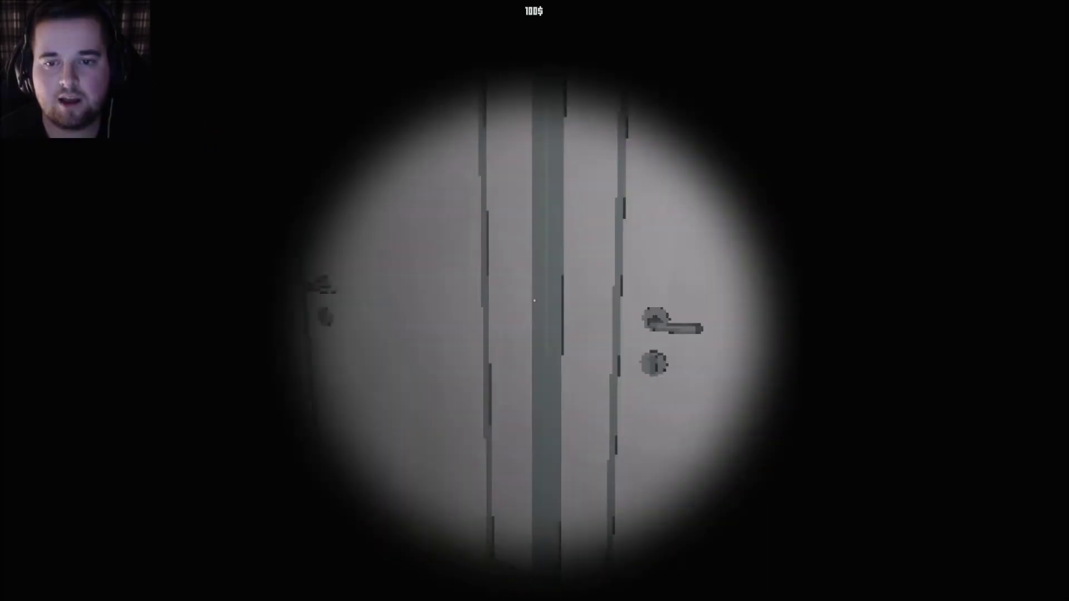
pyautogui.click(535, 301)
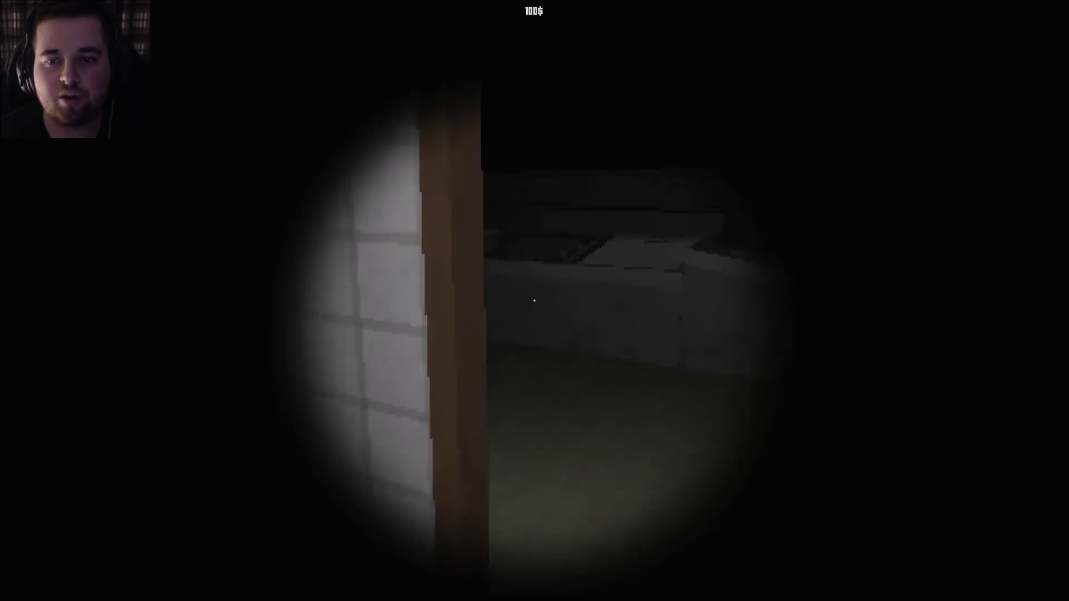
pyautogui.press('w')
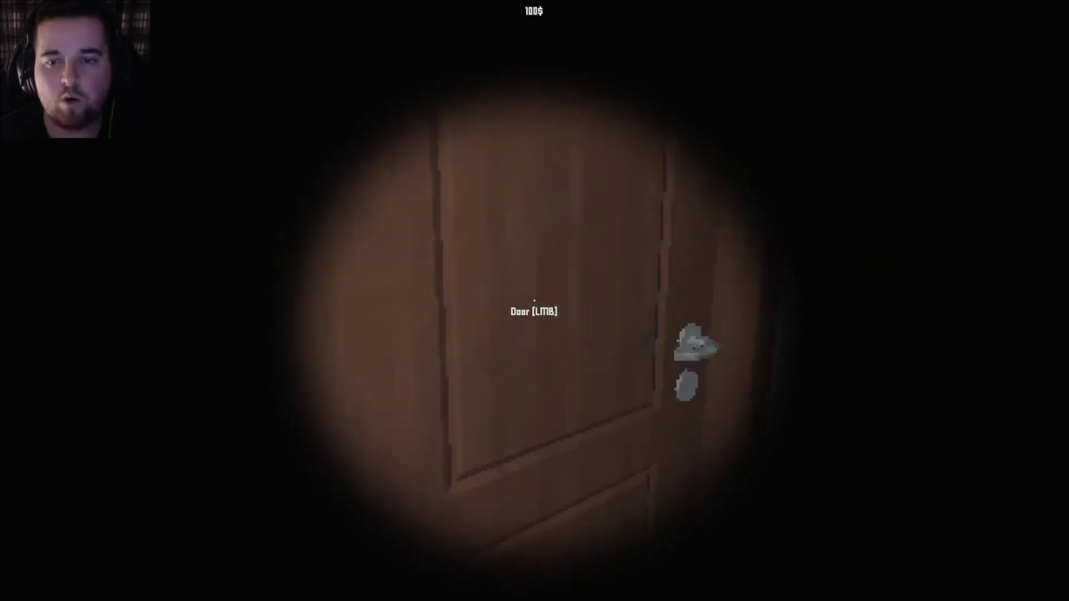
pyautogui.click(535, 300)
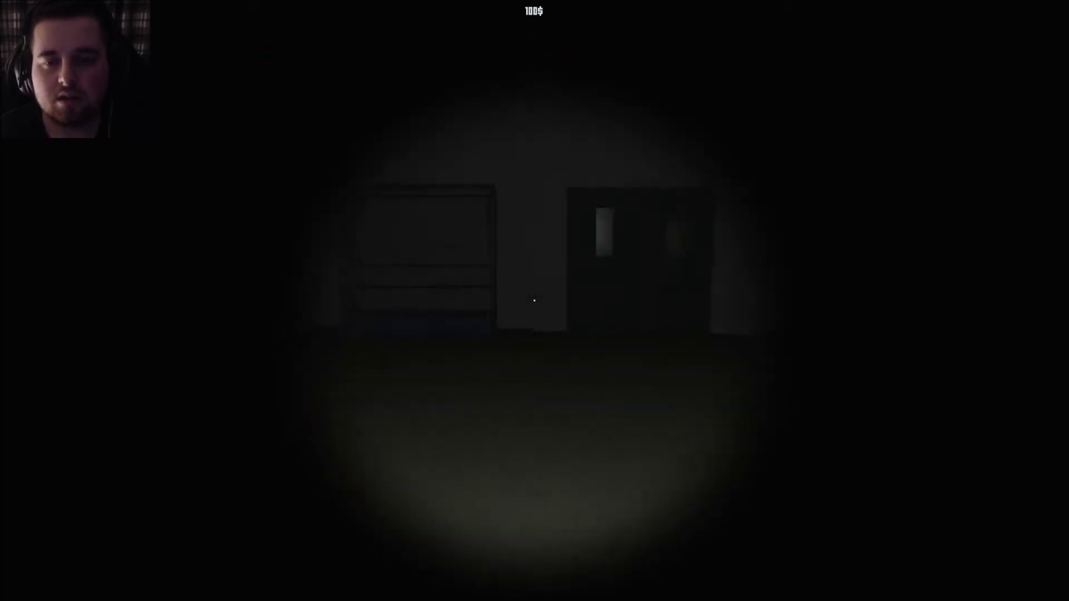
pyautogui.click(535, 301)
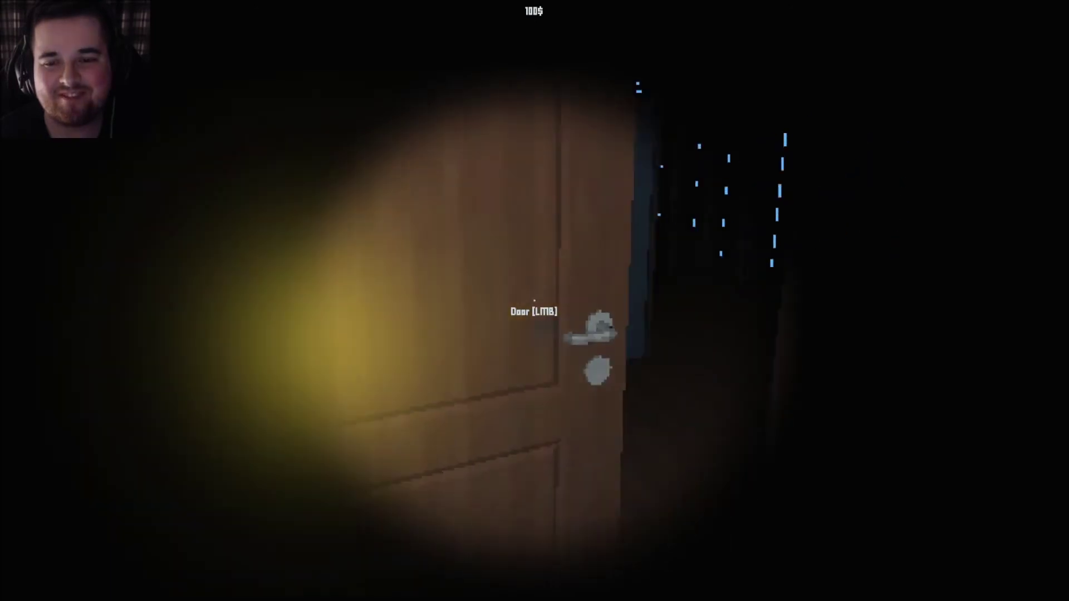
pyautogui.click(534, 300)
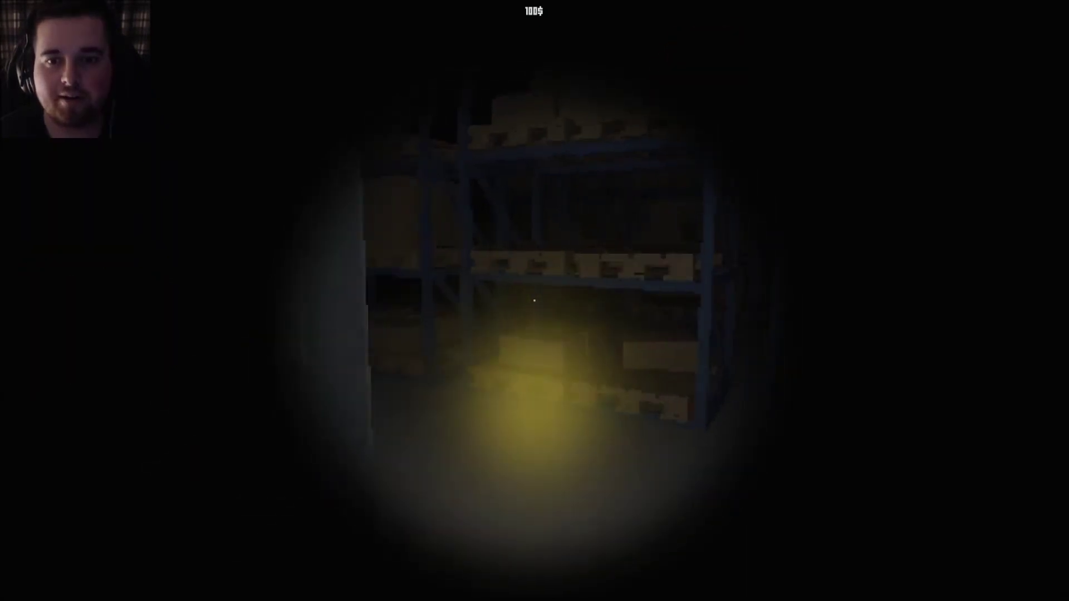
# Read the Employee Guidelines note, then open the corridor door and both white stall doors.
pyautogui.press('w')
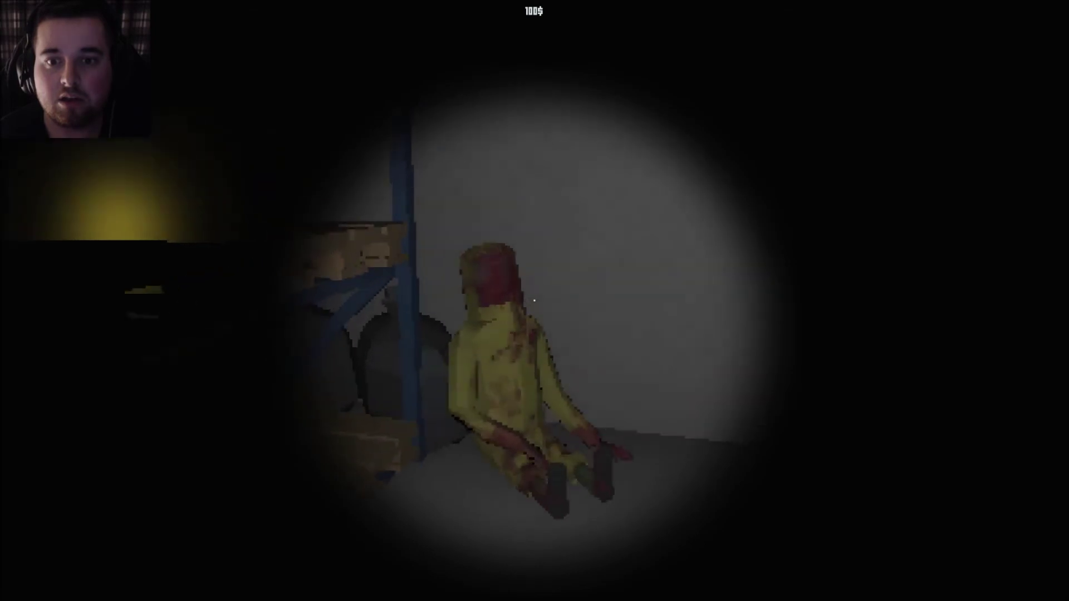
pyautogui.click(535, 301)
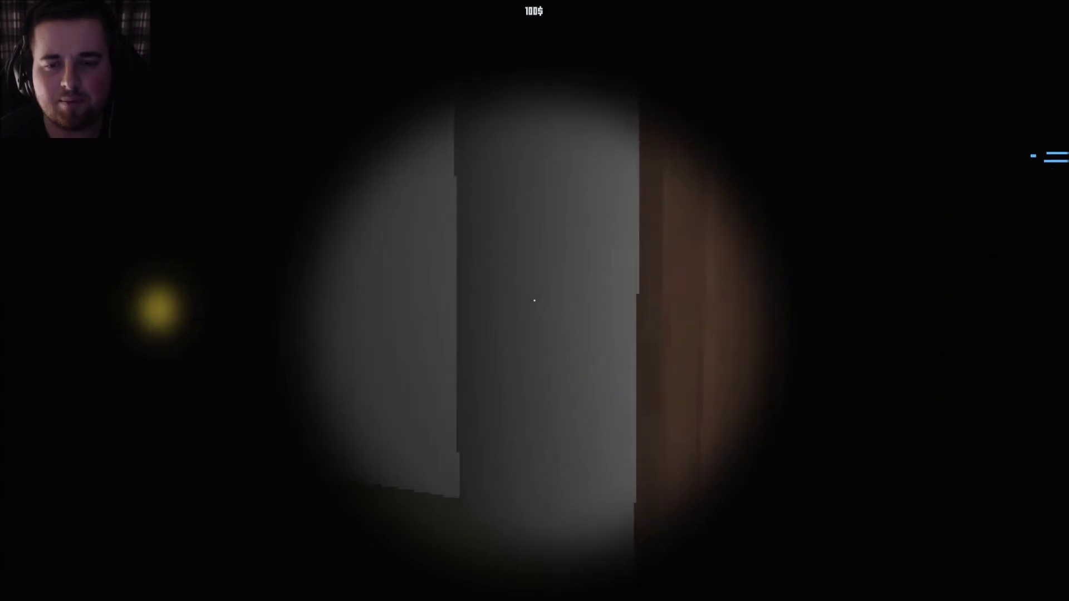
pyautogui.click(534, 300)
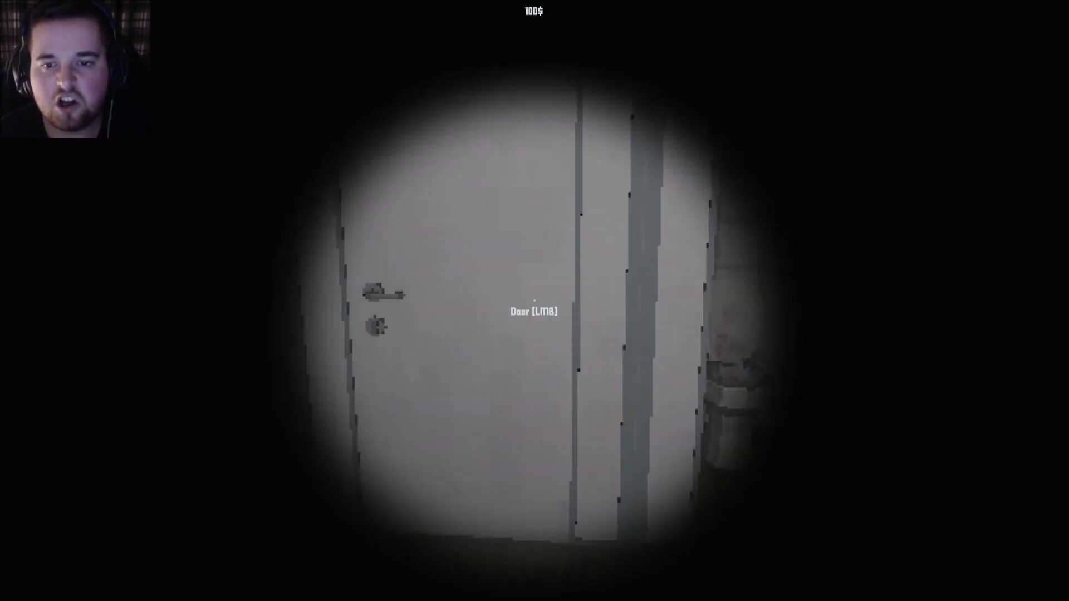
pyautogui.click(534, 300)
pyautogui.click(534, 300)
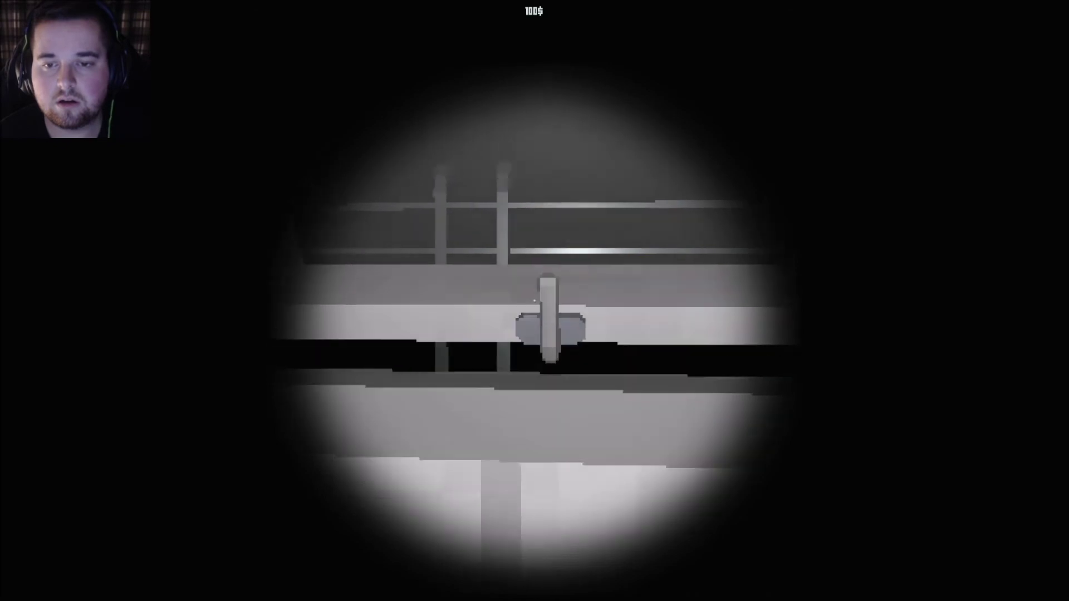
# Slide the latched window open.
pyautogui.click(534, 301)
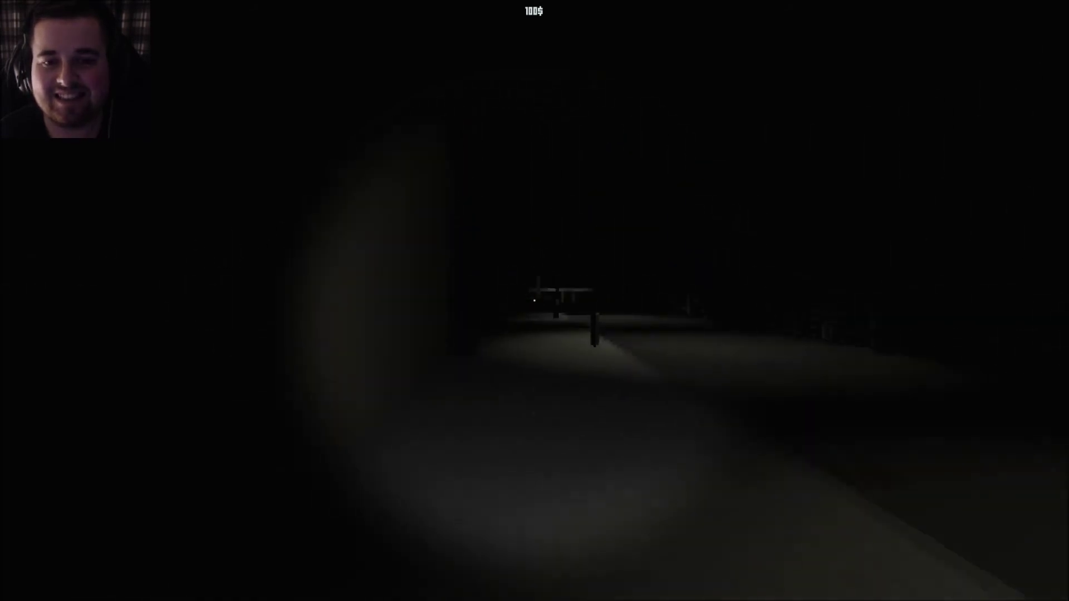
# Walk past the hydrant and bushes, across the street to the parked car.
pyautogui.press('w')
pyautogui.press('w')
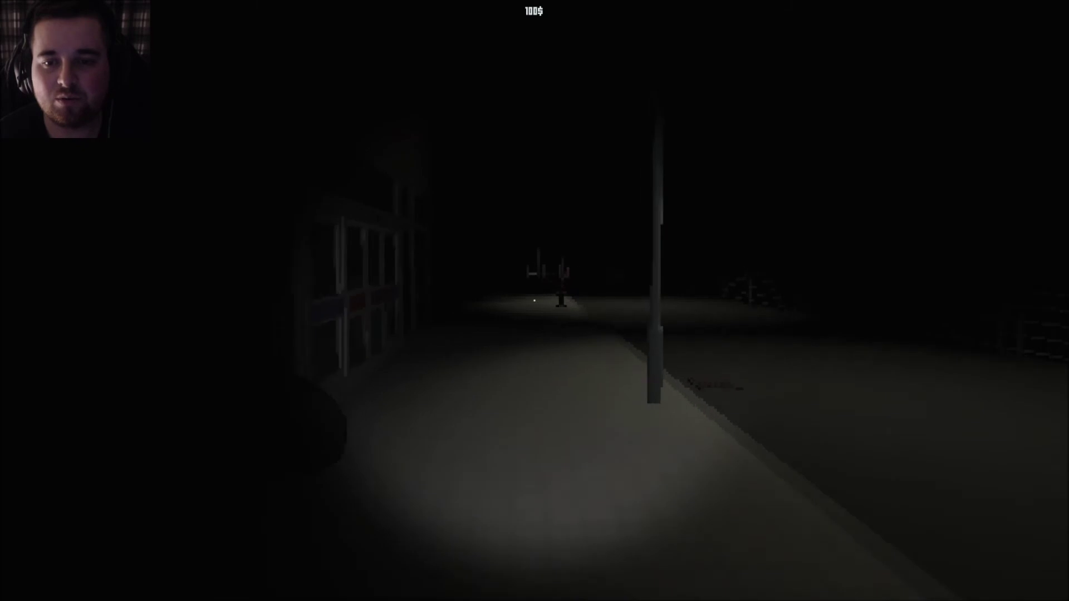
pyautogui.press('w')
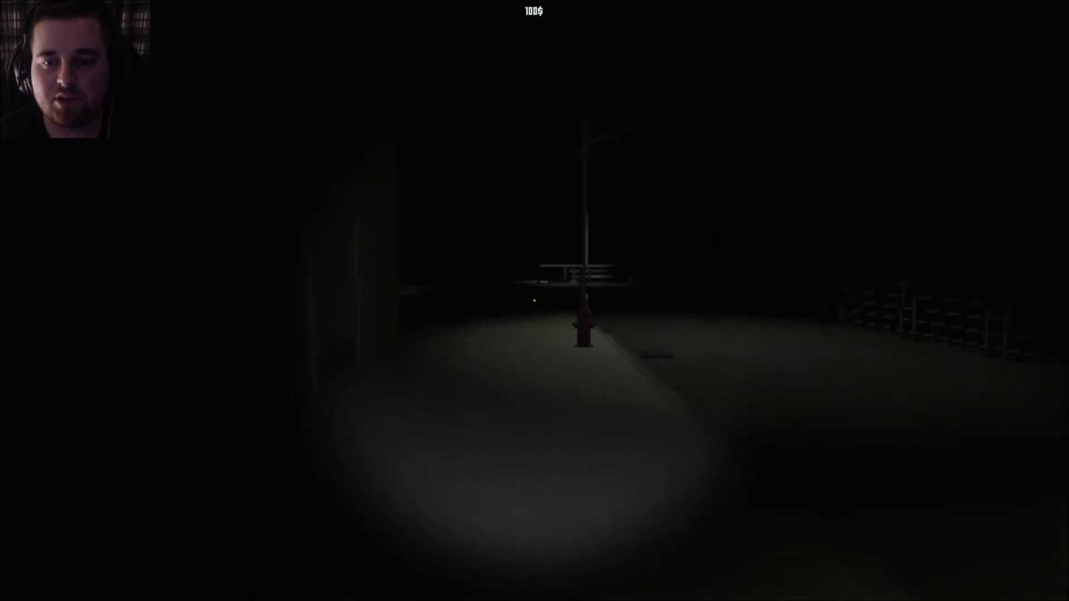
pyautogui.press('w')
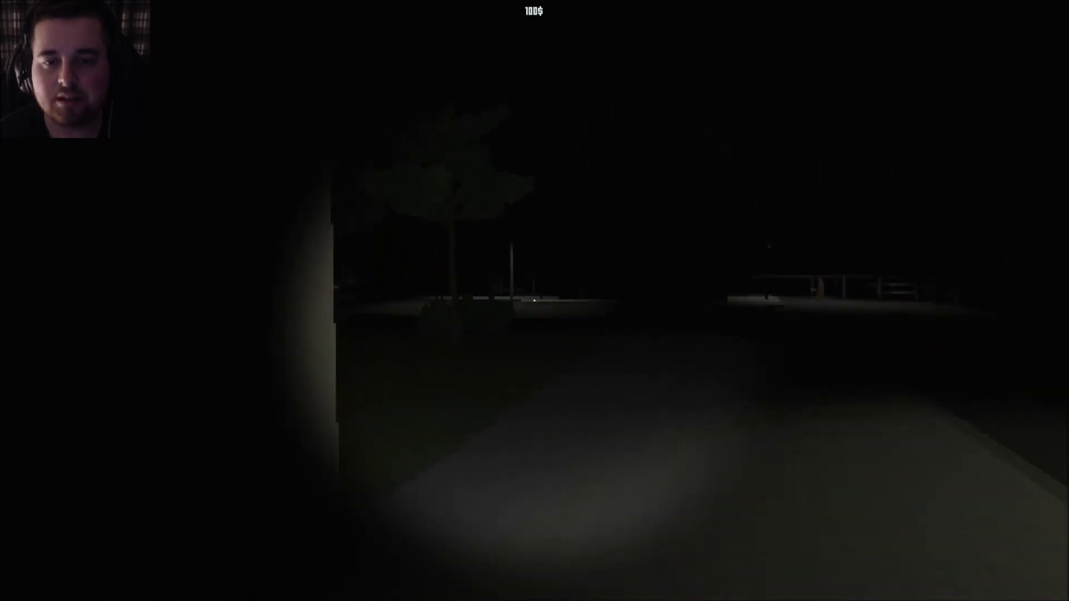
pyautogui.press('w')
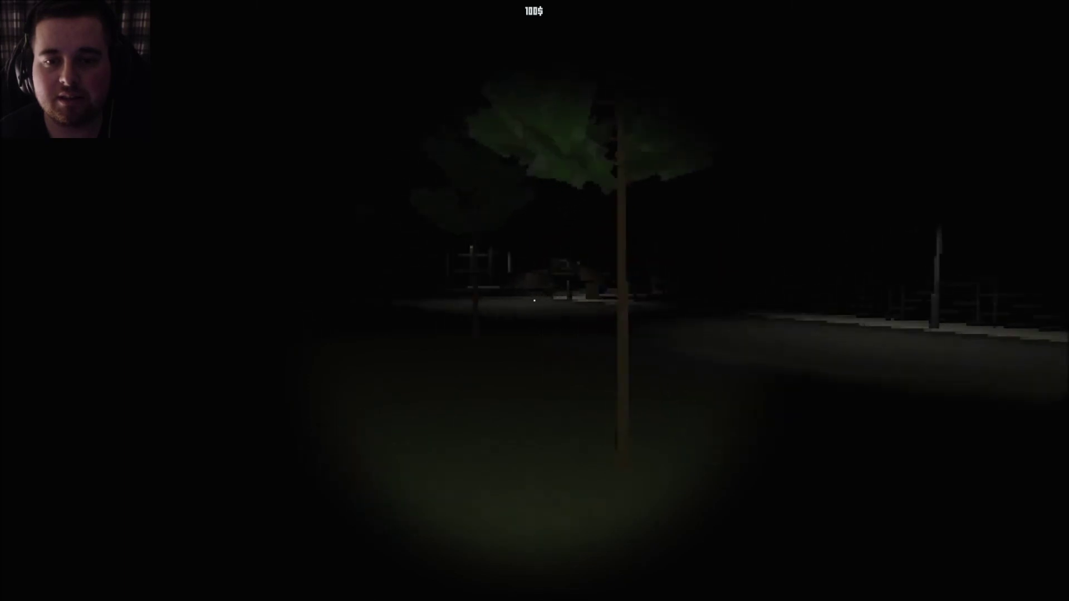
pyautogui.press('w')
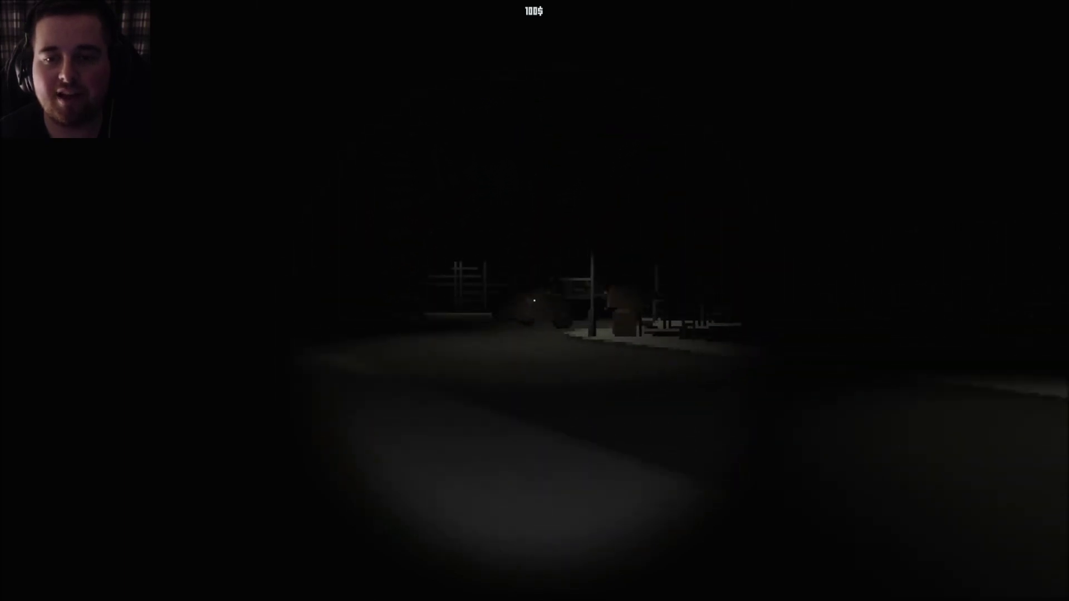
pyautogui.press('w')
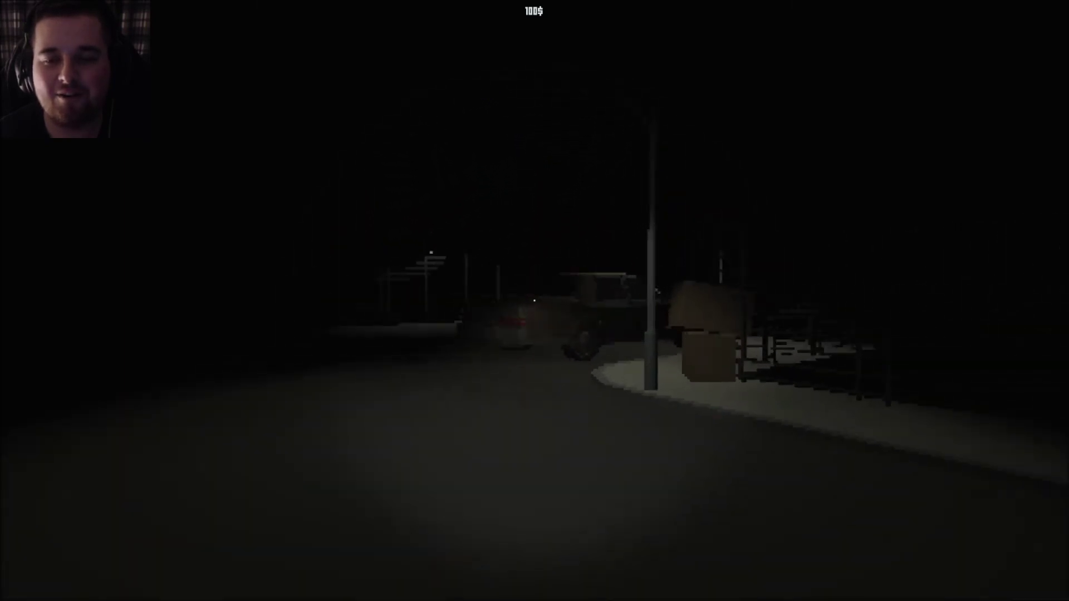
pyautogui.press('w')
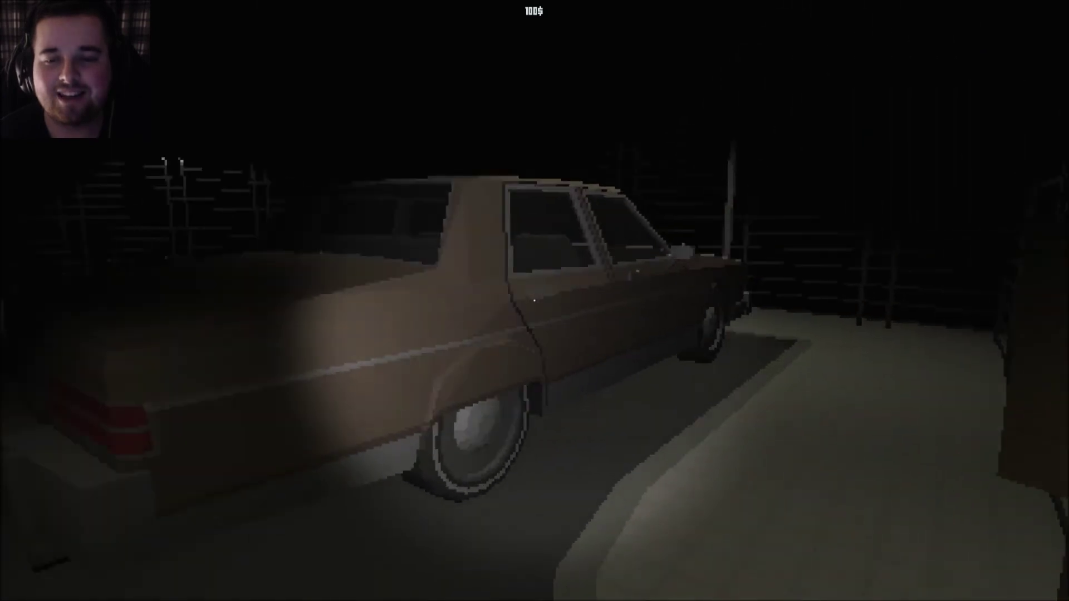